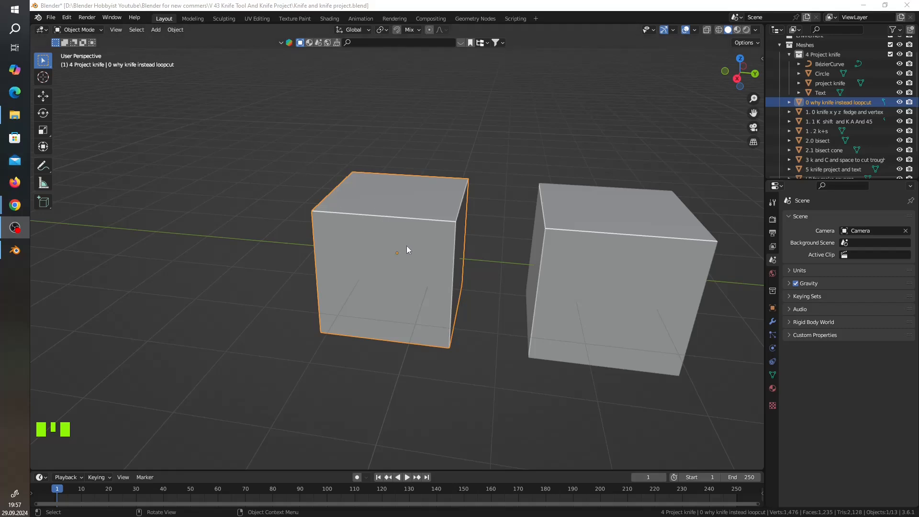
Edit the "0 why knife instead loopcut" cube and add one loop cut through the outermost left column of faces.
{"action": "middle_click", "coordinate": [402, 261]}
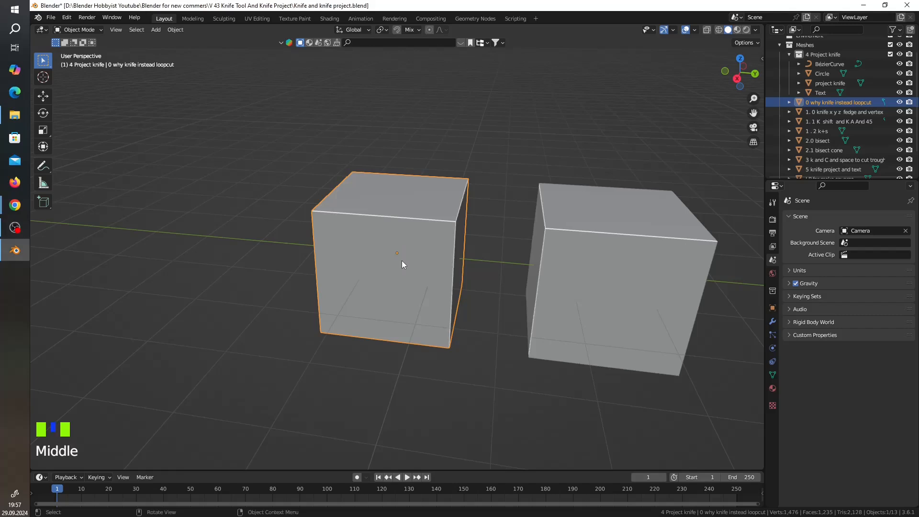
{"action": "left_click", "coordinate": [401, 260]}
{"action": "key", "text": "Tab"}
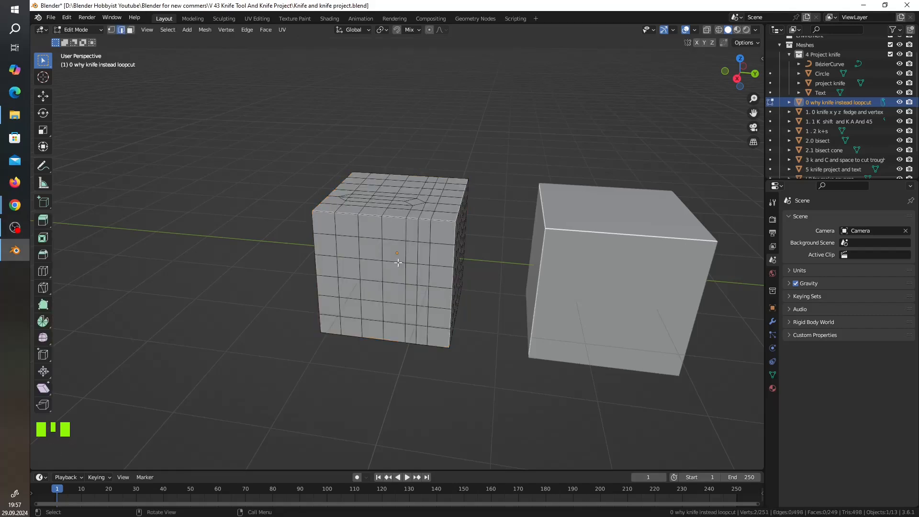
{"action": "middle_click_drag", "start_coordinate": [451, 265], "coordinate": [495, 287], "text": "shift"}
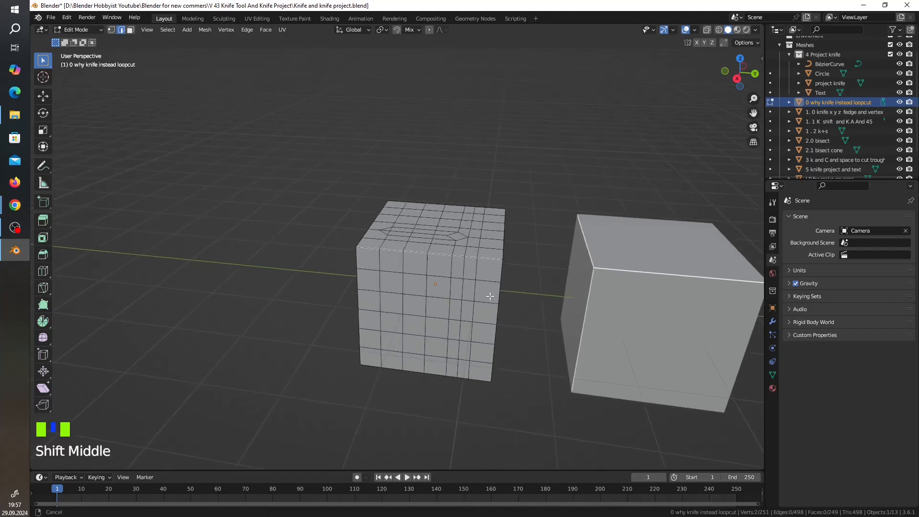
{"action": "scroll", "coordinate": [488, 279], "scroll_direction": "up", "scroll_amount": 3}
{"action": "middle_click_drag", "start_coordinate": [517, 258], "coordinate": [479, 224], "text": "shift"}
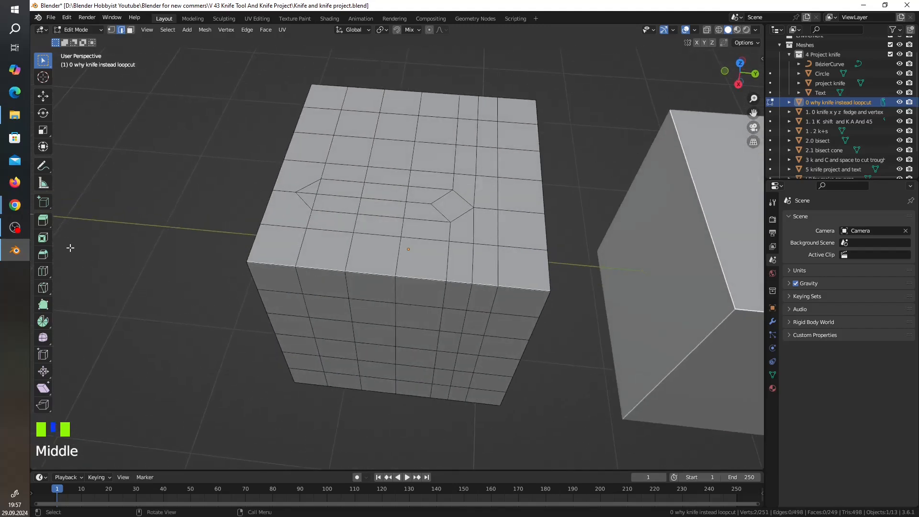
{"action": "left_click", "coordinate": [43, 270]}
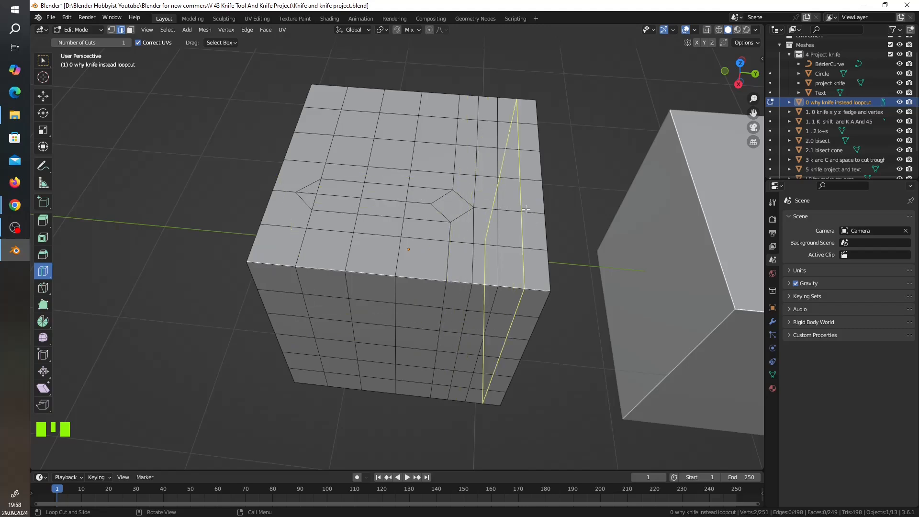
{"action": "left_click", "coordinate": [297, 158]}
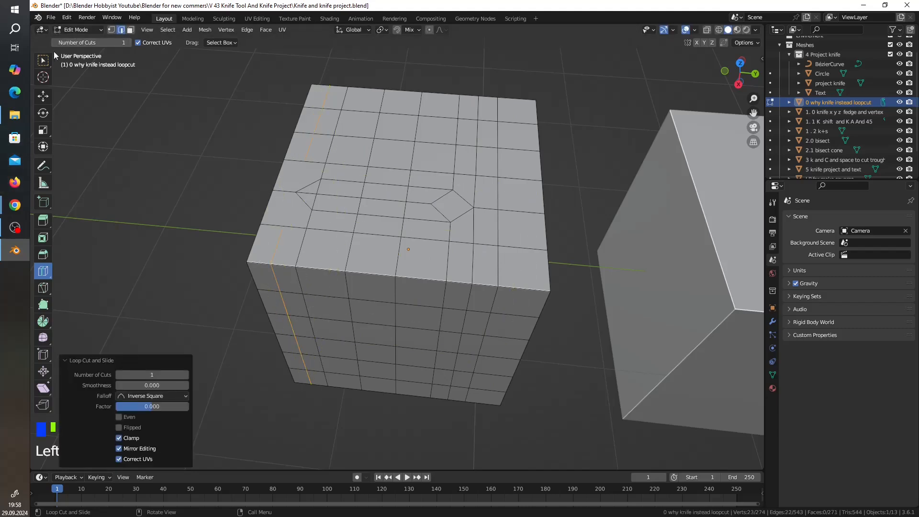
In vertex select mode, bridge the loop cut's gap on the top face with Knife cuts through the pointed corner vertex.
{"action": "left_click", "coordinate": [111, 30]}
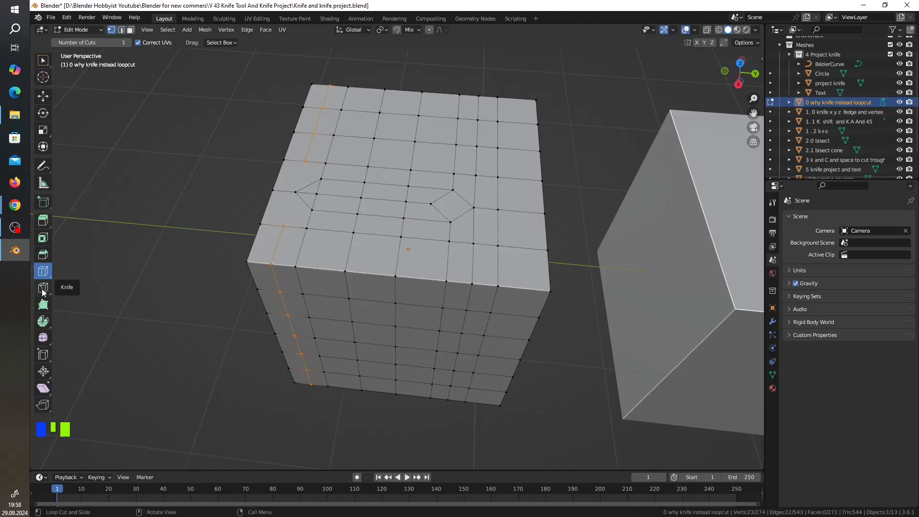
{"action": "key", "text": "k"}
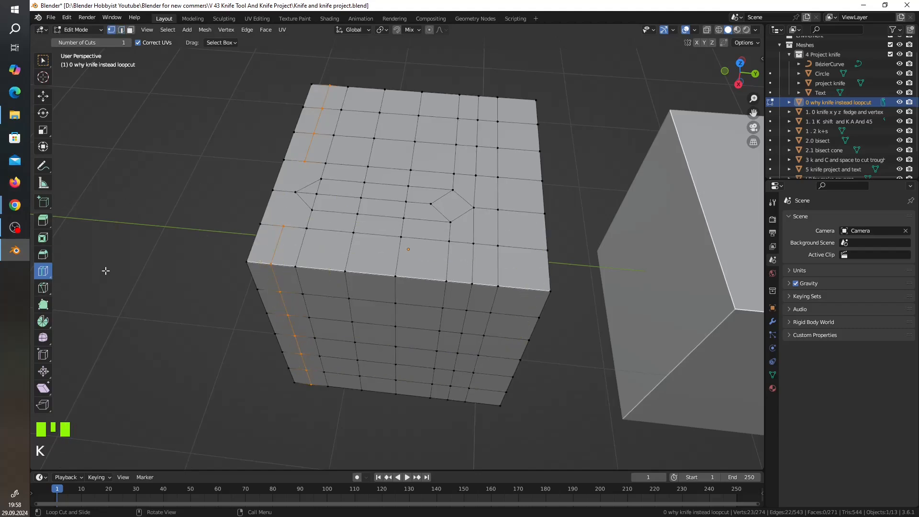
{"action": "key", "text": "k"}
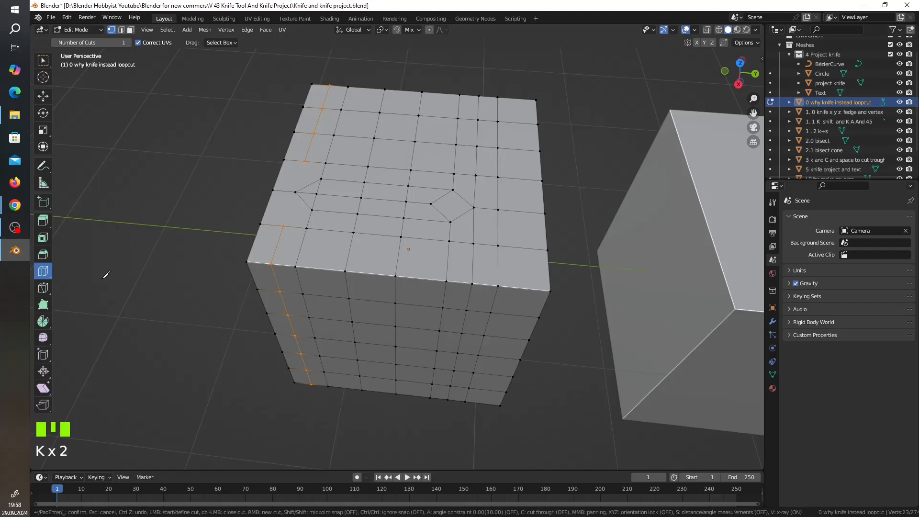
{"action": "left_click", "coordinate": [282, 225]}
{"action": "key", "text": "Return"}
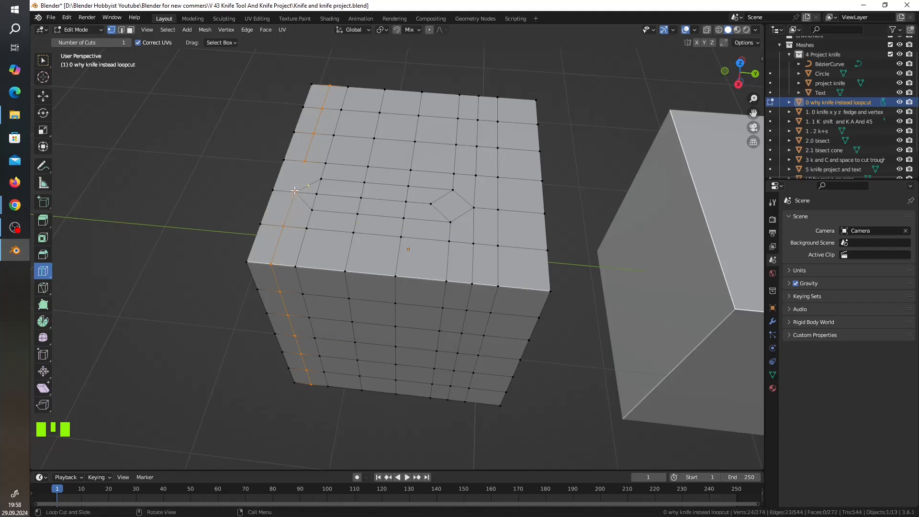
{"action": "key", "text": "k"}
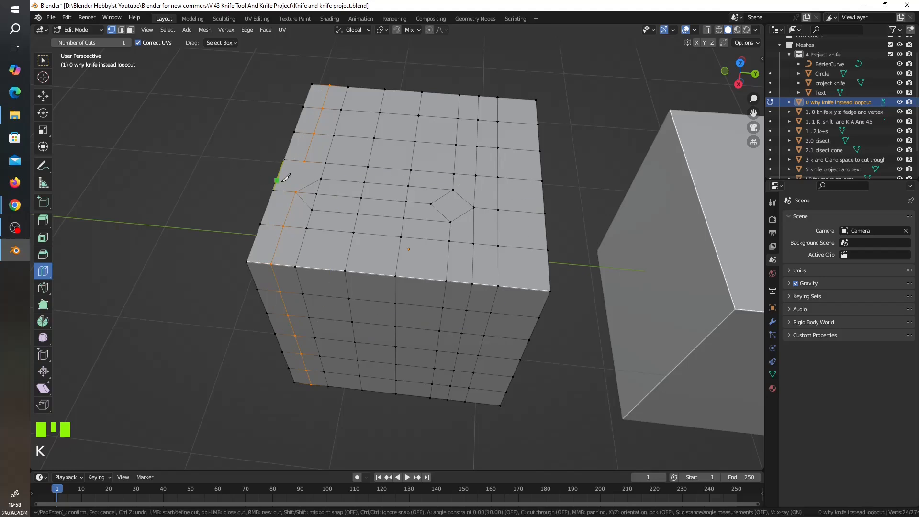
{"action": "left_click", "coordinate": [295, 192]}
{"action": "left_click", "coordinate": [305, 161]}
{"action": "key", "text": "Return"}
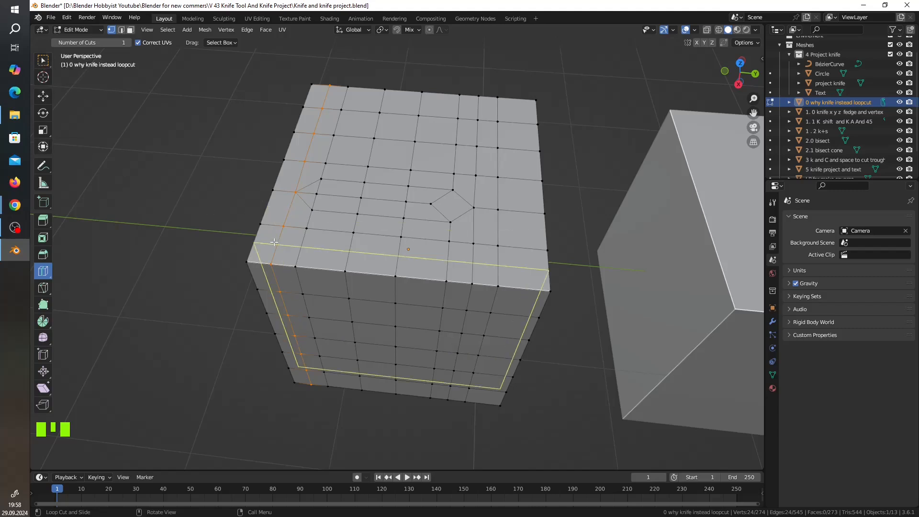
Activate the Knife tool and switch to editing the neighbouring cube "1. 0 knife x y z fedge and vertex".
{"action": "left_click", "coordinate": [50, 289]}
{"action": "key", "text": "Tab"}
{"action": "scroll", "coordinate": [384, 303], "scroll_direction": "down", "scroll_amount": 4}
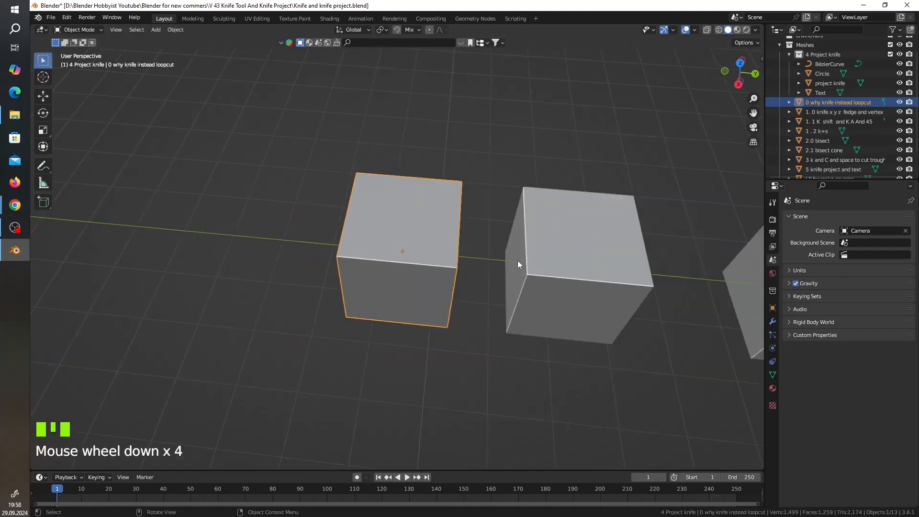
{"action": "left_click", "coordinate": [587, 253]}
{"action": "key", "text": "Tab"}
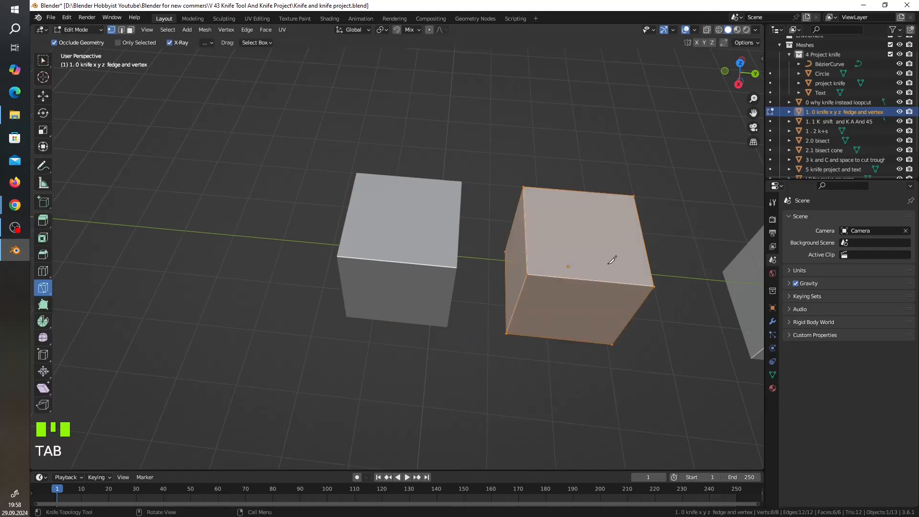
In right orthographic view, knife the facing side from low on its left edge through two inner points to the bottom-right corner vertex.
{"action": "middle_click_drag", "start_coordinate": [611, 260], "coordinate": [492, 226], "text": "shift"}
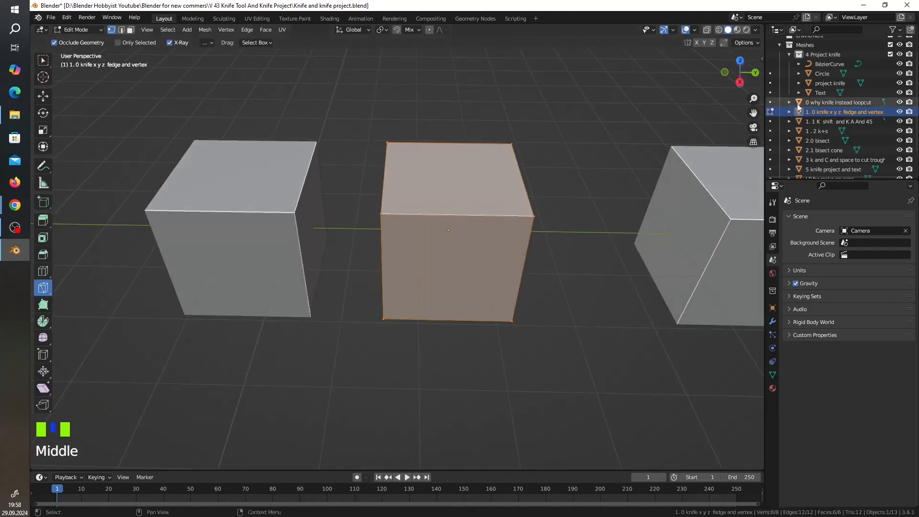
{"action": "left_click", "coordinate": [740, 82]}
{"action": "scroll", "coordinate": [408, 271], "scroll_direction": "up", "scroll_amount": 2}
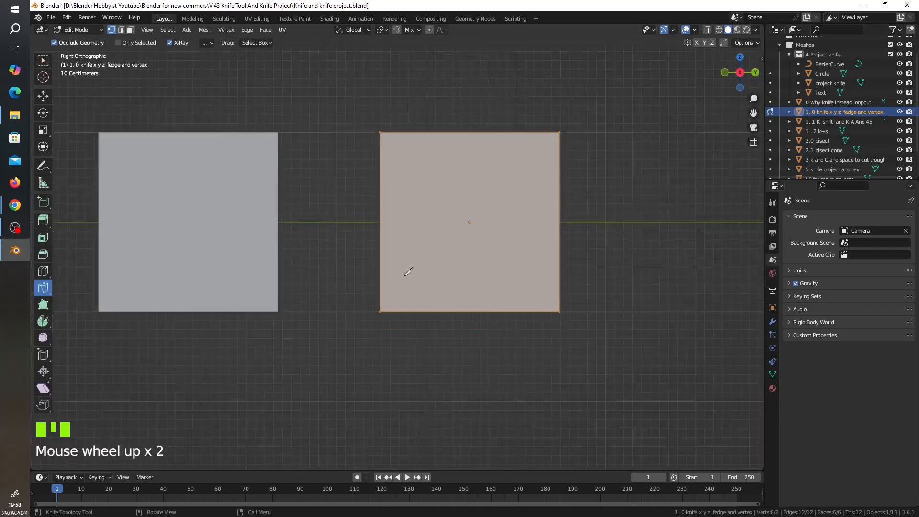
{"action": "scroll", "coordinate": [408, 271], "scroll_direction": "up", "scroll_amount": 2}
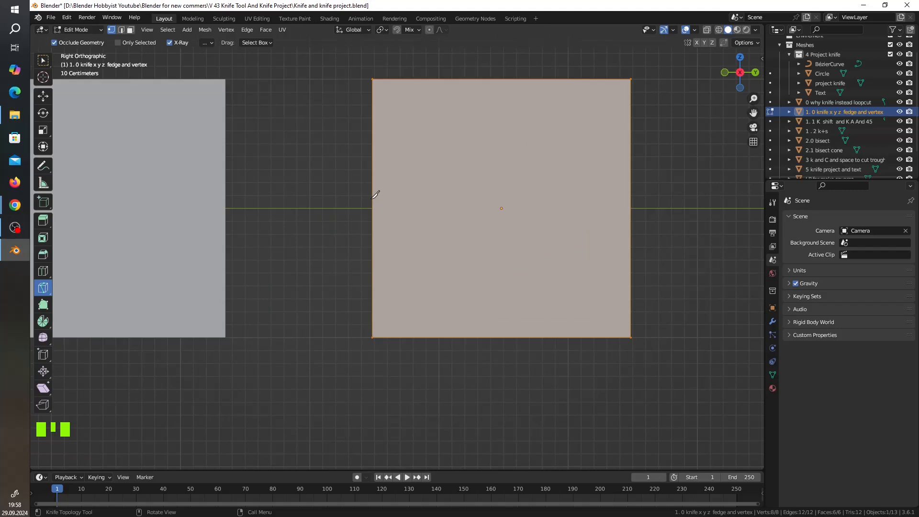
{"action": "key", "text": "k"}
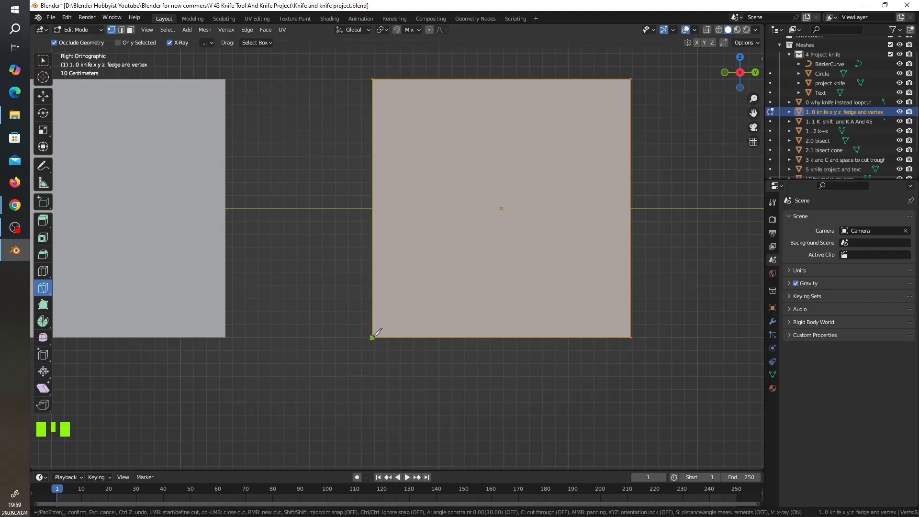
{"action": "left_click", "coordinate": [373, 302]}
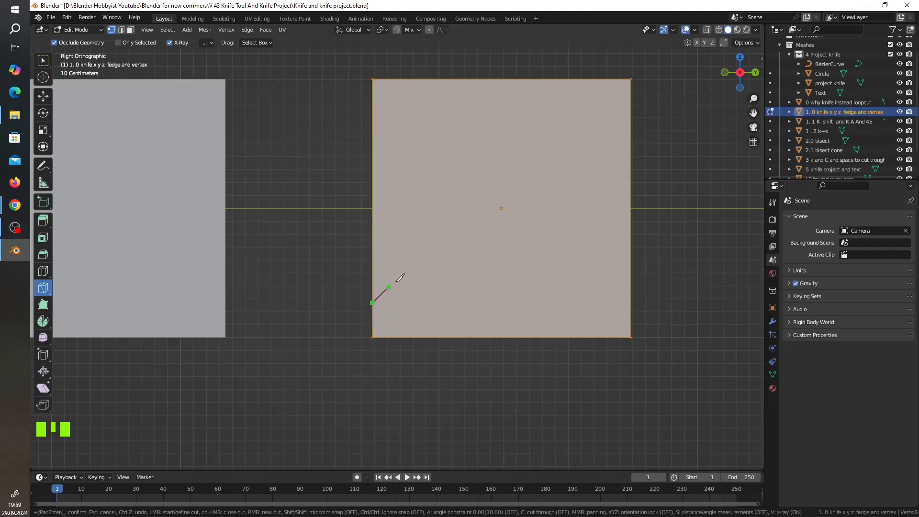
{"action": "left_click", "coordinate": [451, 240]}
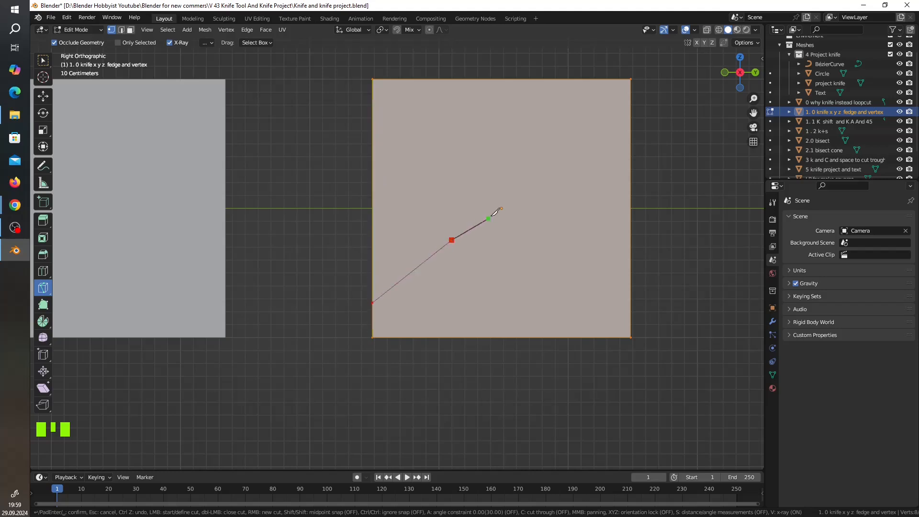
{"action": "left_click", "coordinate": [556, 226]}
{"action": "left_click", "coordinate": [630, 336]}
{"action": "key", "text": "Return"}
{"action": "mouse_move", "coordinate": [387, 283]}
{"action": "middle_mouse_down"}
{"action": "mouse_move", "coordinate": [416, 282]}
{"action": "mouse_move", "coordinate": [397, 297]}
{"action": "middle_mouse_up"}
{"action": "scroll", "coordinate": [471, 253], "scroll_direction": "down", "scroll_amount": 5}
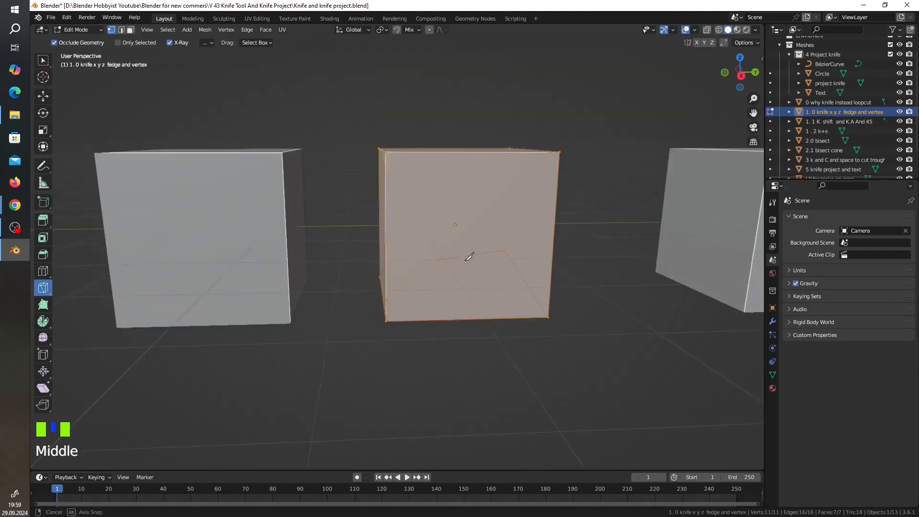
{"action": "middle_click_drag", "start_coordinate": [468, 261], "coordinate": [460, 309]}
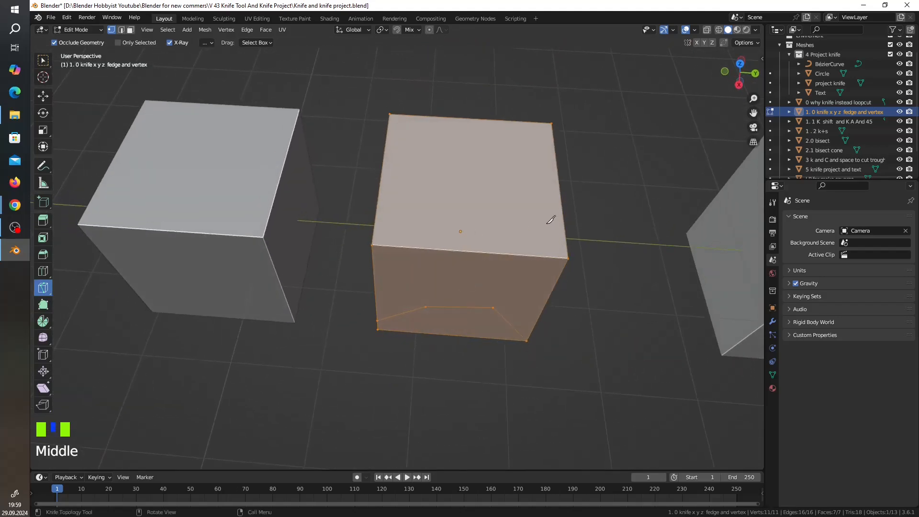
{"action": "middle_click_drag", "start_coordinate": [496, 207], "coordinate": [506, 232]}
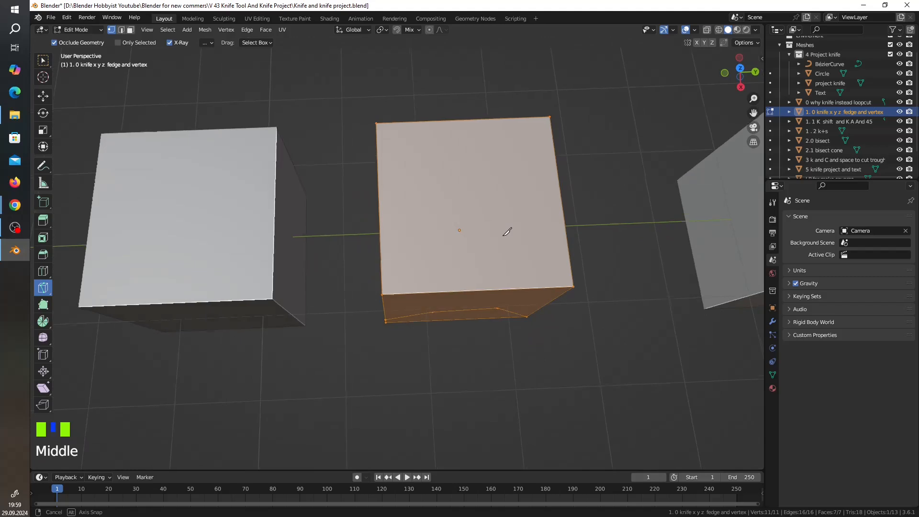
{"action": "left_click", "coordinate": [426, 161]}
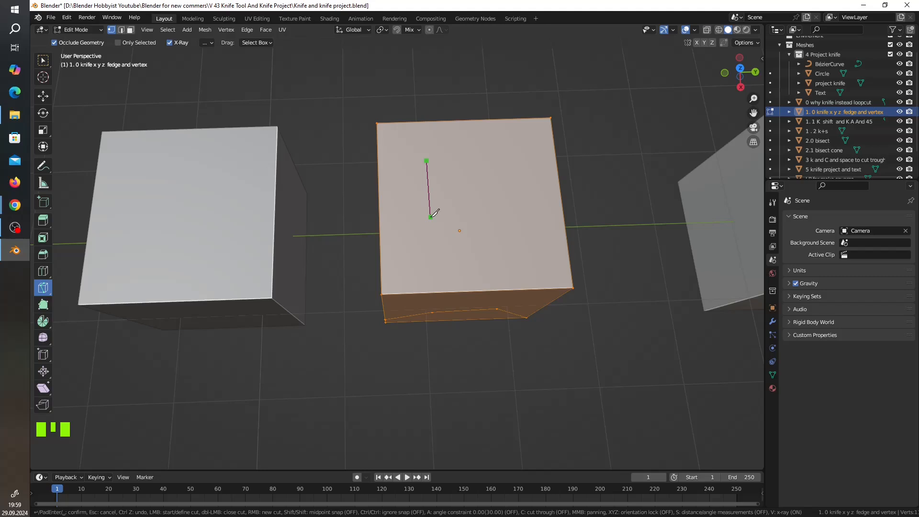
{"action": "key", "text": "x"}
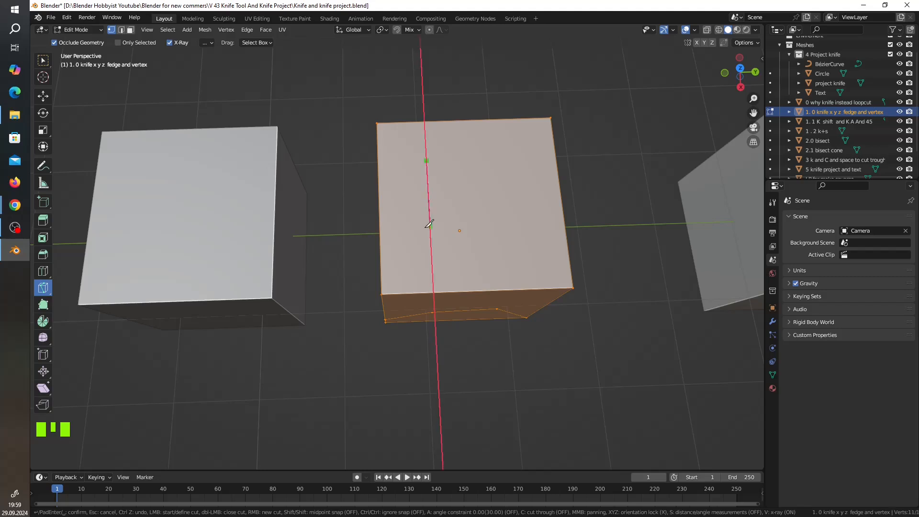
{"action": "left_click", "coordinate": [431, 238]}
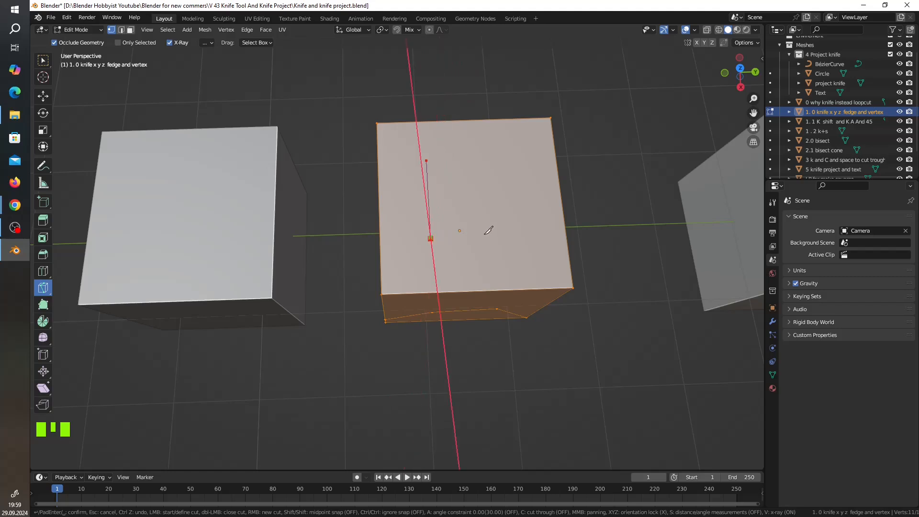
{"action": "key", "text": "y"}
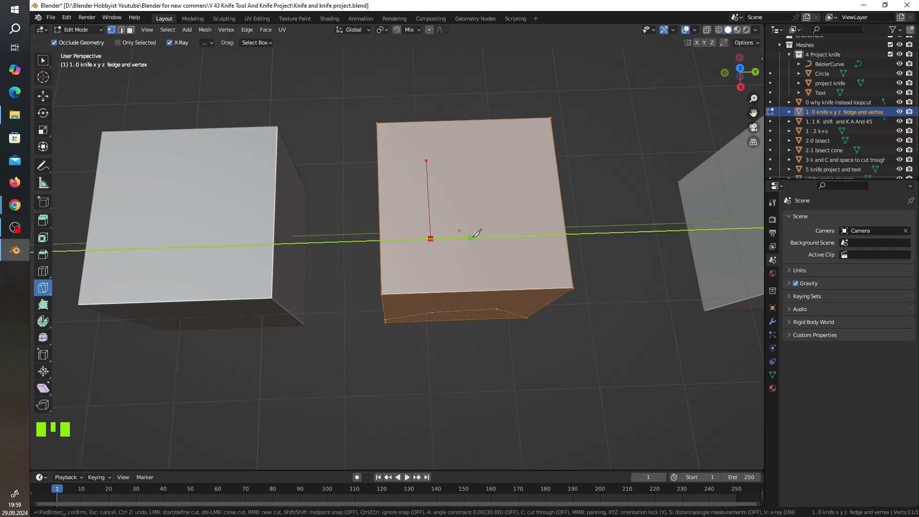
{"action": "left_click", "coordinate": [517, 229]}
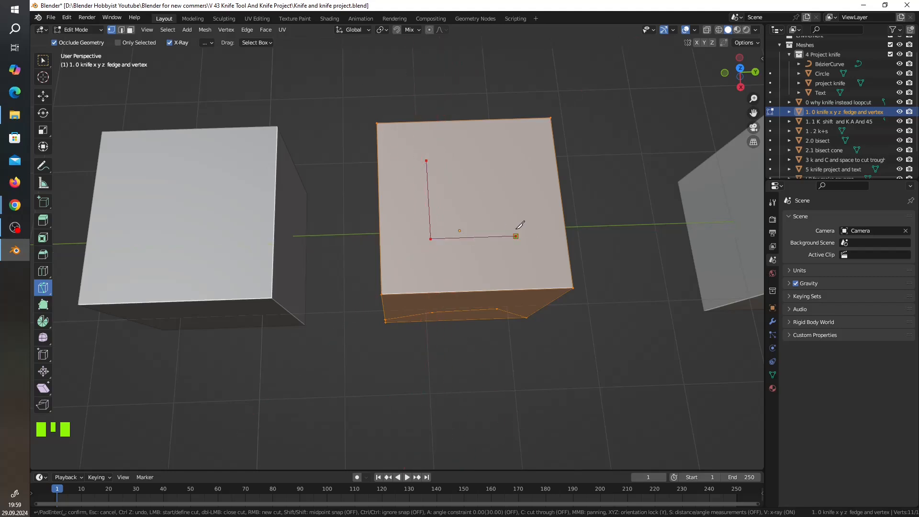
{"action": "key", "text": "x"}
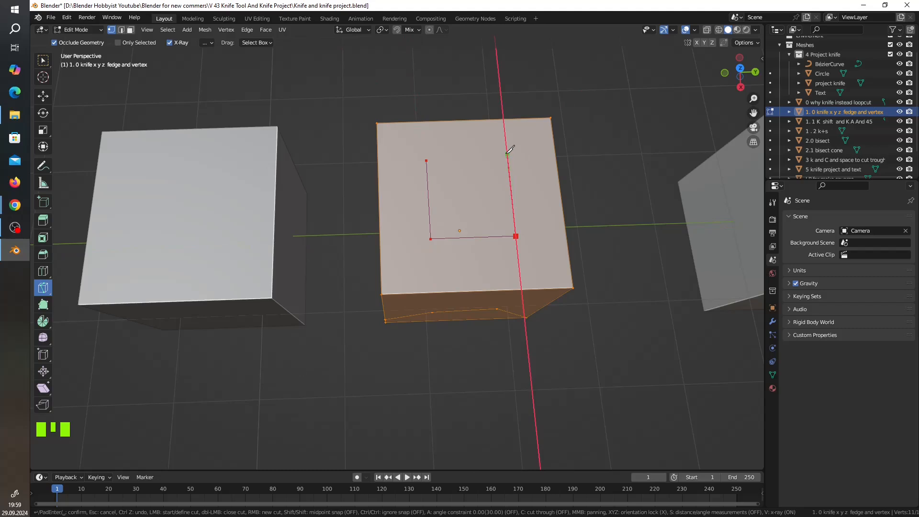
{"action": "left_click", "coordinate": [509, 152]}
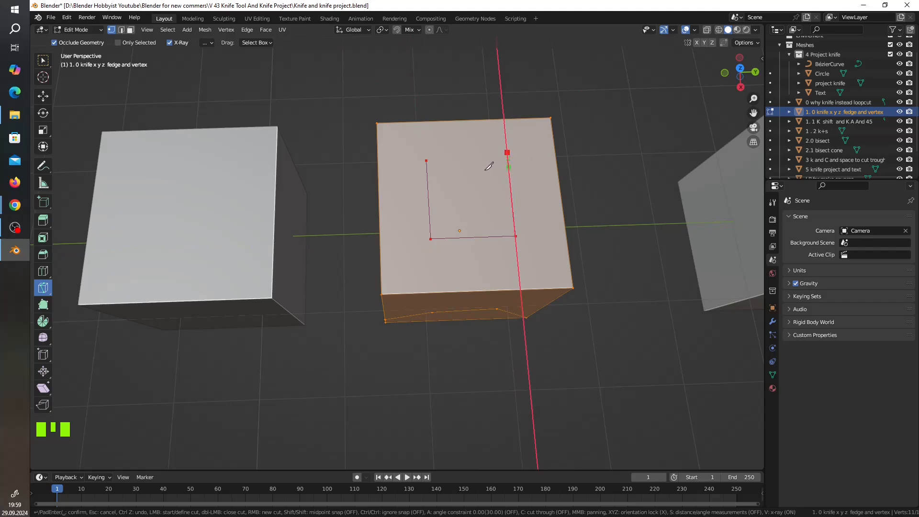
{"action": "key", "text": "Escape"}
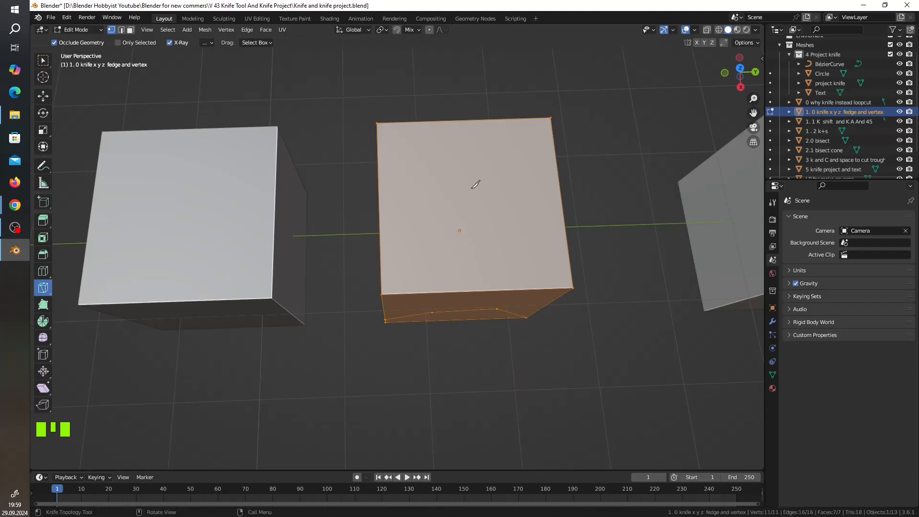
Try to knife a closed rectangle on the cube's top face, locking the cut segments alternately to the X and Y axes.
{"action": "left_click", "coordinate": [421, 164]}
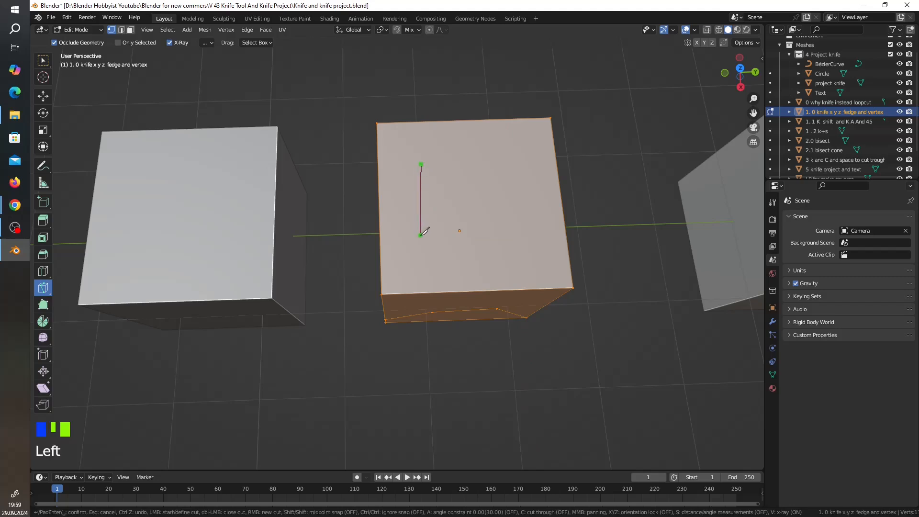
{"action": "key", "text": "x"}
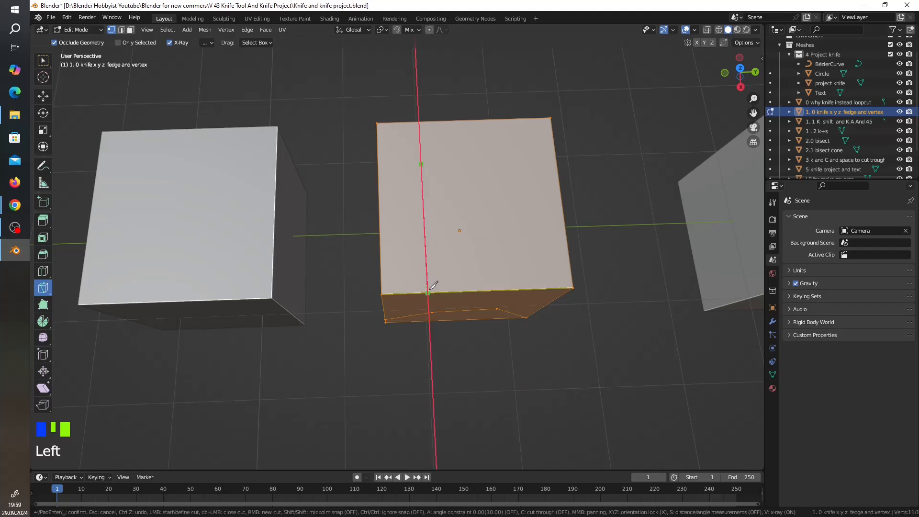
{"action": "left_click", "coordinate": [425, 253]}
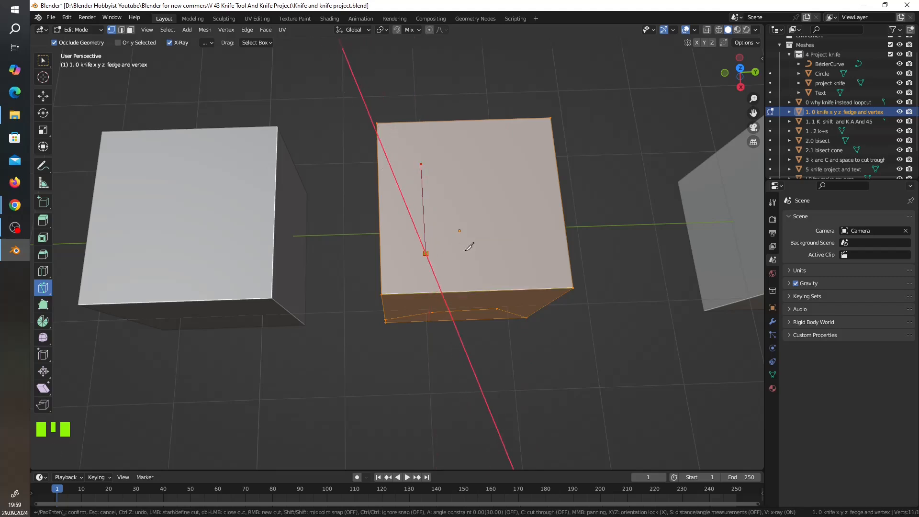
{"action": "key", "text": "y"}
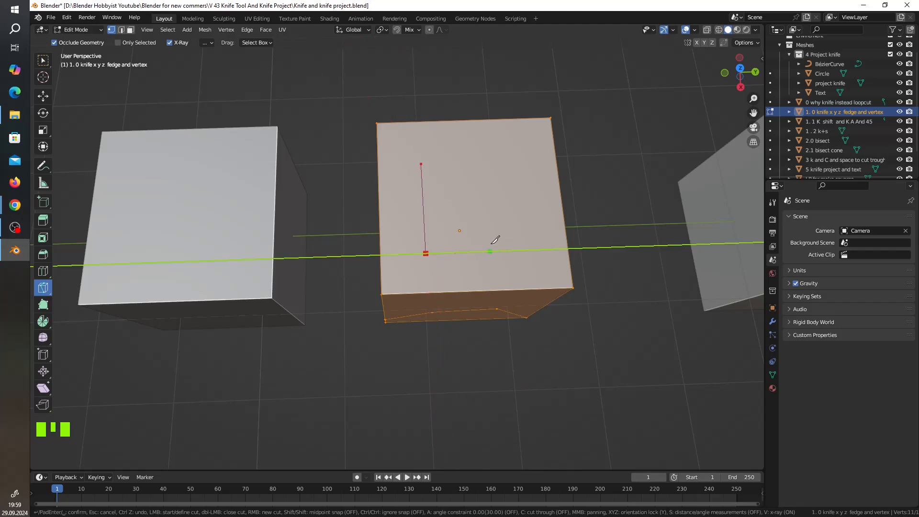
{"action": "left_click", "coordinate": [525, 241]}
{"action": "key", "text": "x"}
{"action": "left_click", "coordinate": [515, 158]}
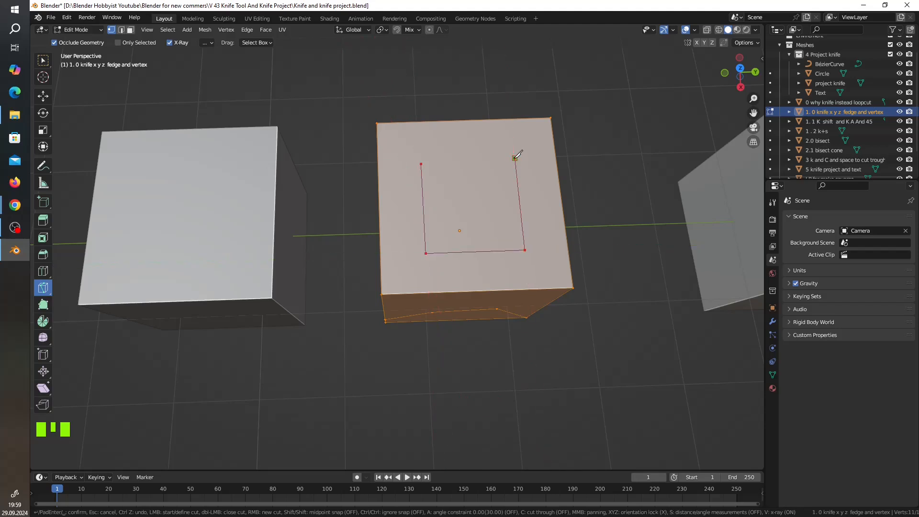
{"action": "key", "text": "y"}
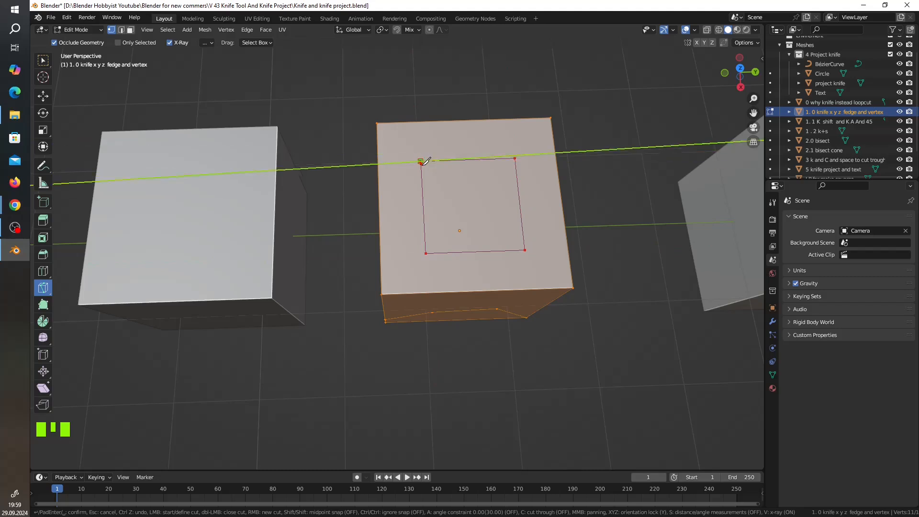
{"action": "left_click", "coordinate": [421, 161]}
{"action": "key", "text": "Return"}
Examine the rectangle cut on the top face in Edit Mode with the selection tool active and nothing selected.
{"action": "scroll", "coordinate": [425, 157], "scroll_direction": "up", "scroll_amount": 2}
{"action": "scroll", "coordinate": [425, 158], "scroll_direction": "up", "scroll_amount": 1}
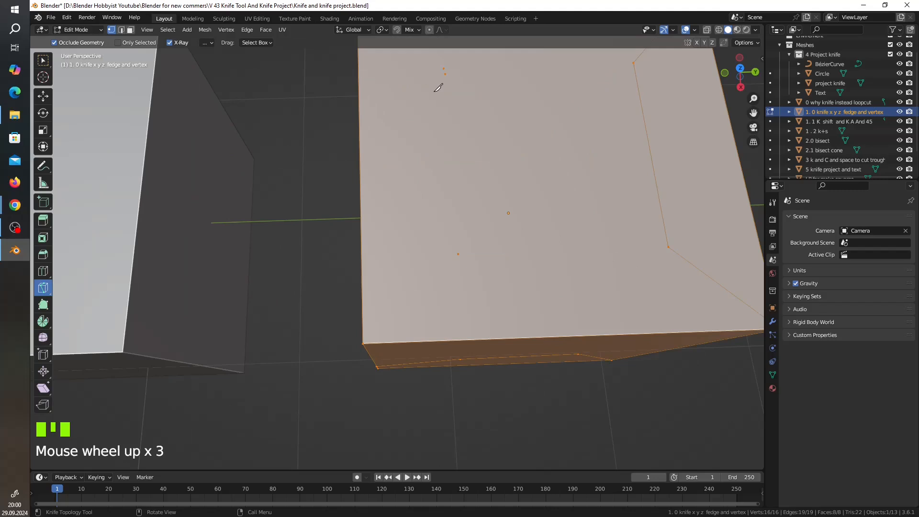
{"action": "scroll", "coordinate": [462, 99], "scroll_direction": "down", "scroll_amount": 2}
{"action": "key", "text": "Tab"}
{"action": "key", "text": "Tab"}
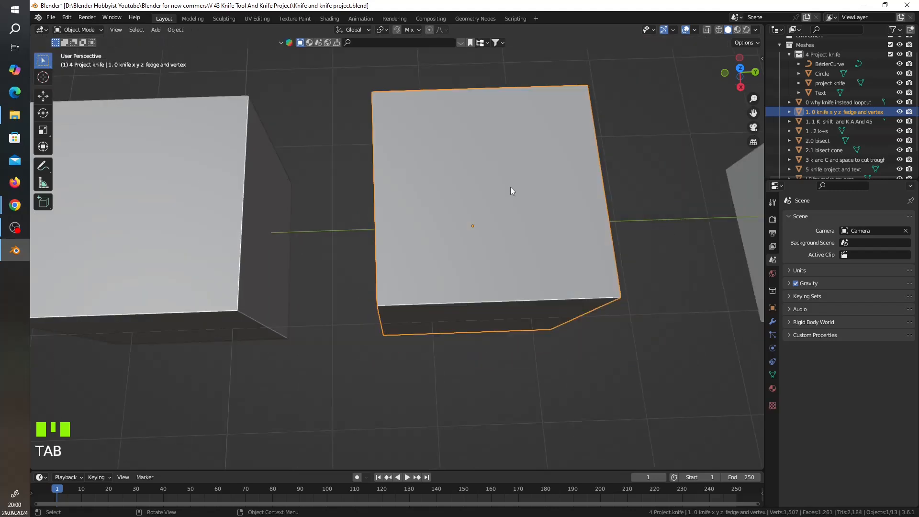
{"action": "left_click", "coordinate": [43, 61]}
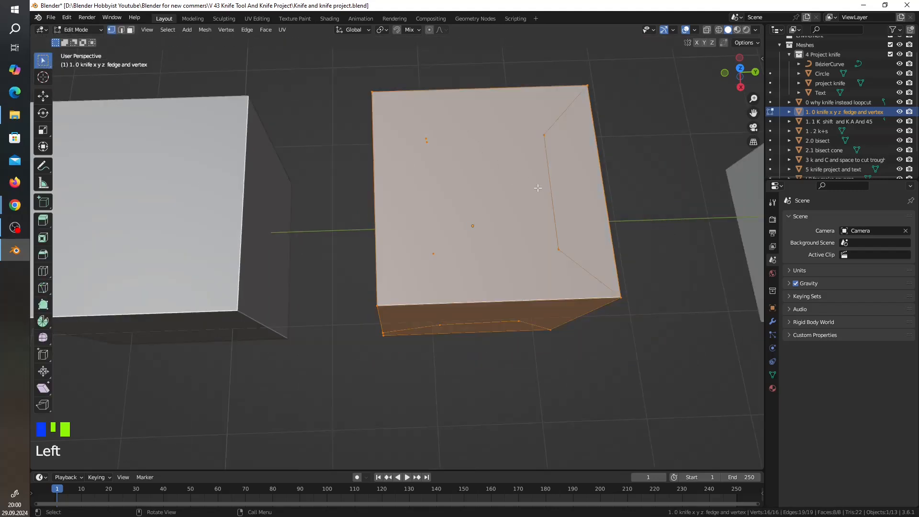
{"action": "left_click", "coordinate": [526, 189]}
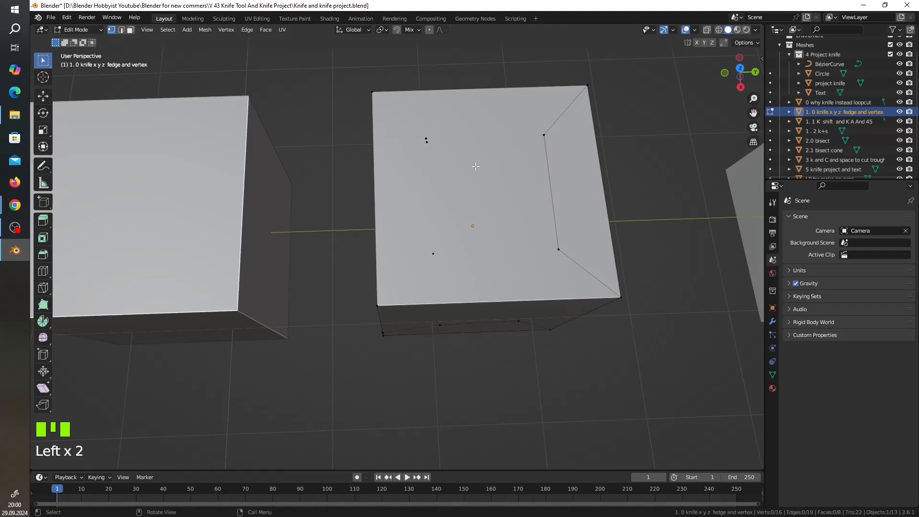
{"action": "key", "text": "Tab"}
{"action": "key", "text": "Tab"}
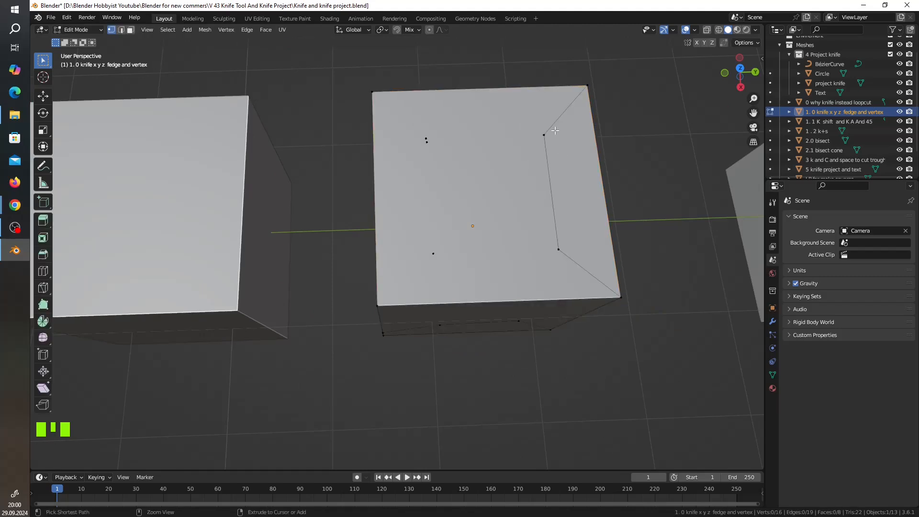
Undo all knife cuts on the cube and return to editing its uncut mesh.
{"action": "key", "text": "ctrl+z"}
{"action": "key", "text": "ctrl+z"}
{"action": "key", "text": "ctrl+z"}
{"action": "key", "text": "ctrl+z"}
{"action": "key", "text": "ctrl+z"}
{"action": "key", "text": "ctrl+z"}
{"action": "key", "text": "ctrl+z"}
{"action": "key", "text": "ctrl+z"}
{"action": "key", "text": "ctrl+z"}
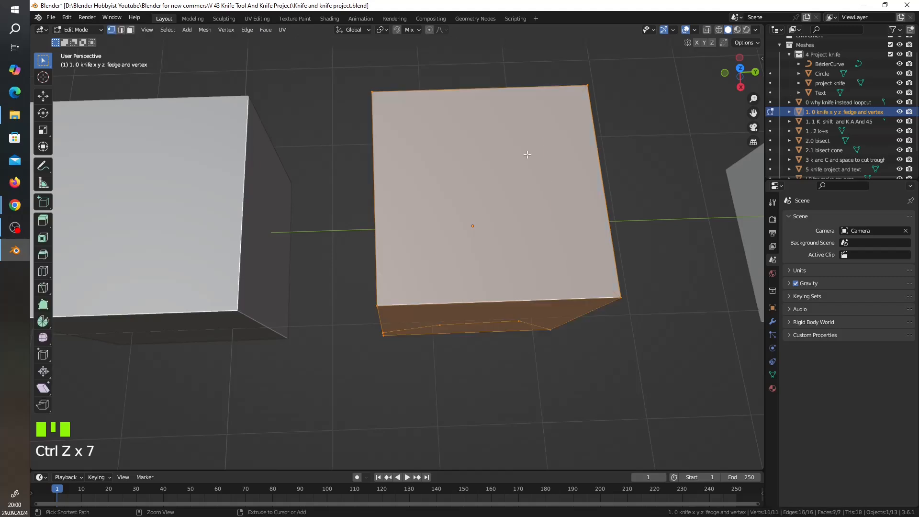
{"action": "key", "text": "ctrl+z"}
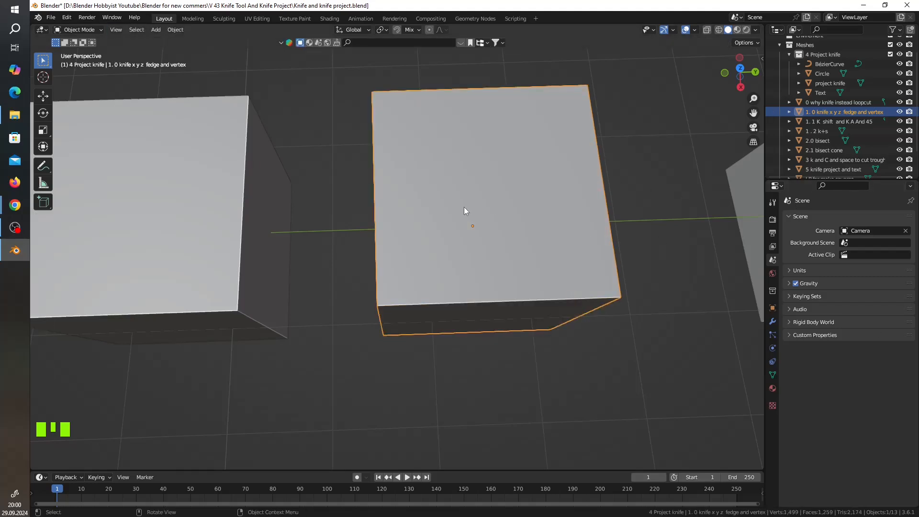
{"action": "key", "text": "Tab"}
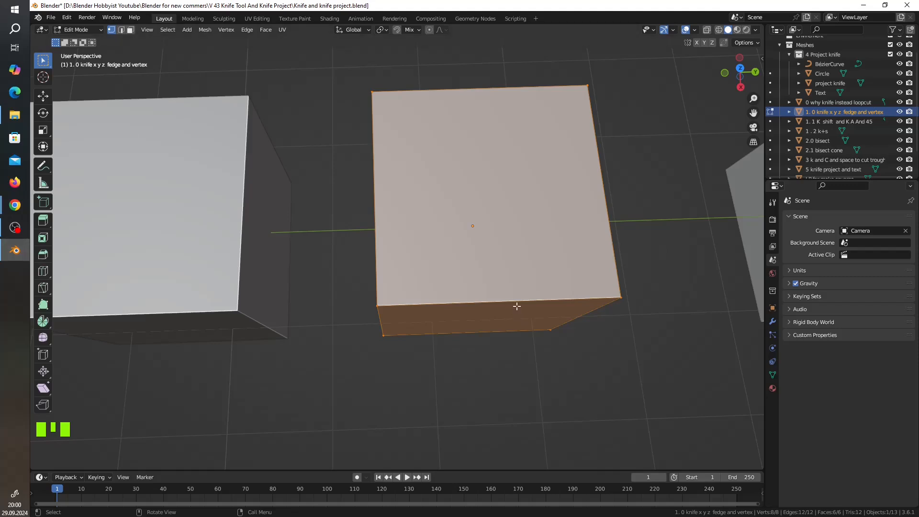
Knife a freehand closed rectangle into the middle of the top face without axis locking.
{"action": "key", "text": "k"}
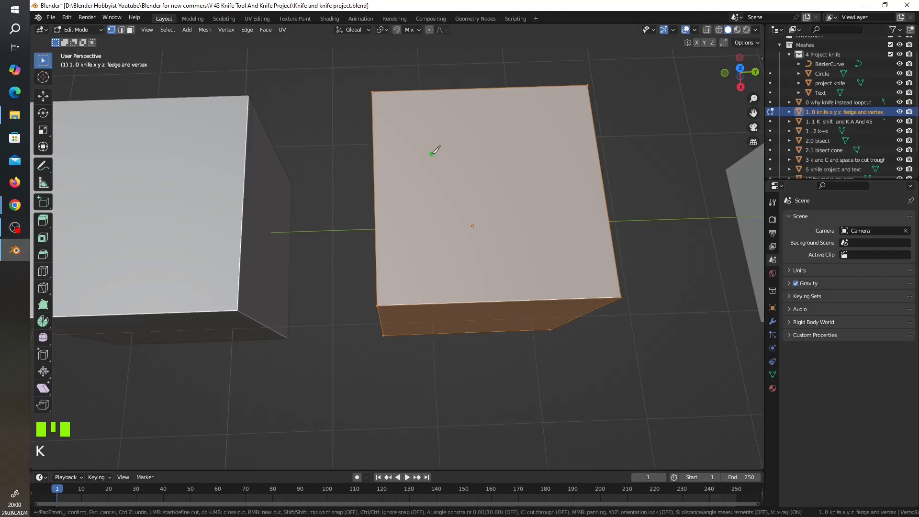
{"action": "left_click", "coordinate": [430, 146]}
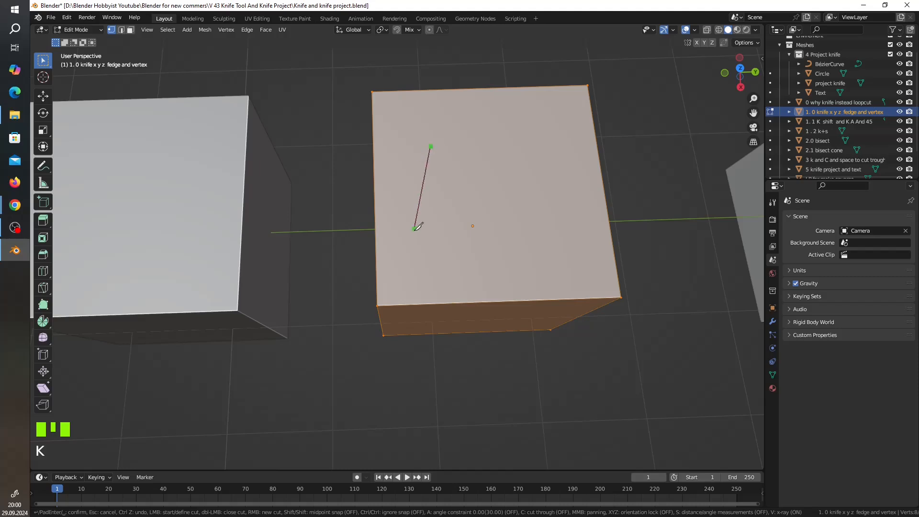
{"action": "left_click", "coordinate": [435, 250]}
{"action": "left_click", "coordinate": [559, 247]}
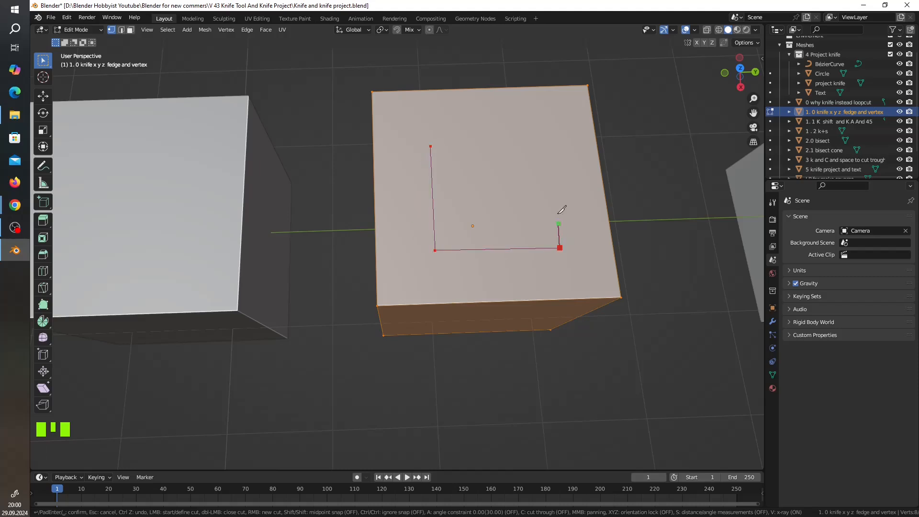
{"action": "left_click", "coordinate": [545, 139]}
{"action": "left_click", "coordinate": [430, 146]}
{"action": "key", "text": "Return"}
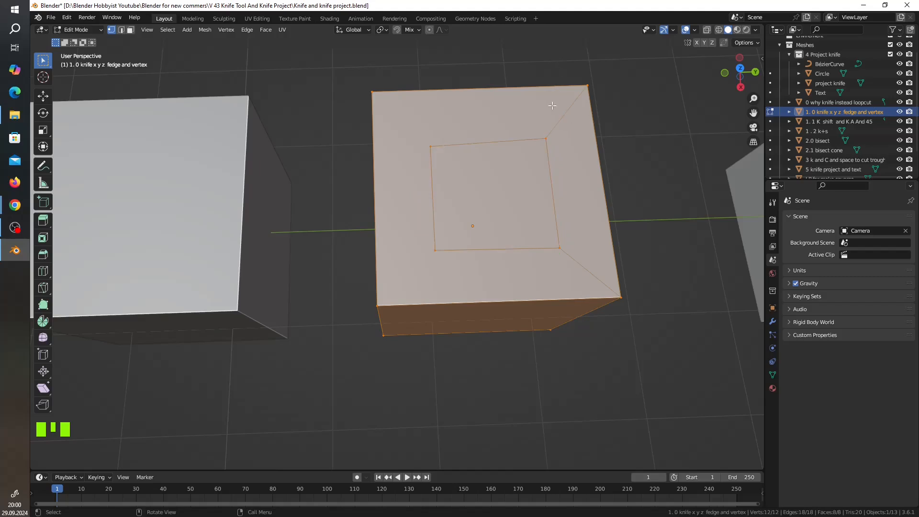
Knife two separate diagonals joining the top face's unconnected outer corners to the nearest corners of the inner rectangle.
{"action": "middle_click_drag", "start_coordinate": [592, 253], "coordinate": [587, 224]}
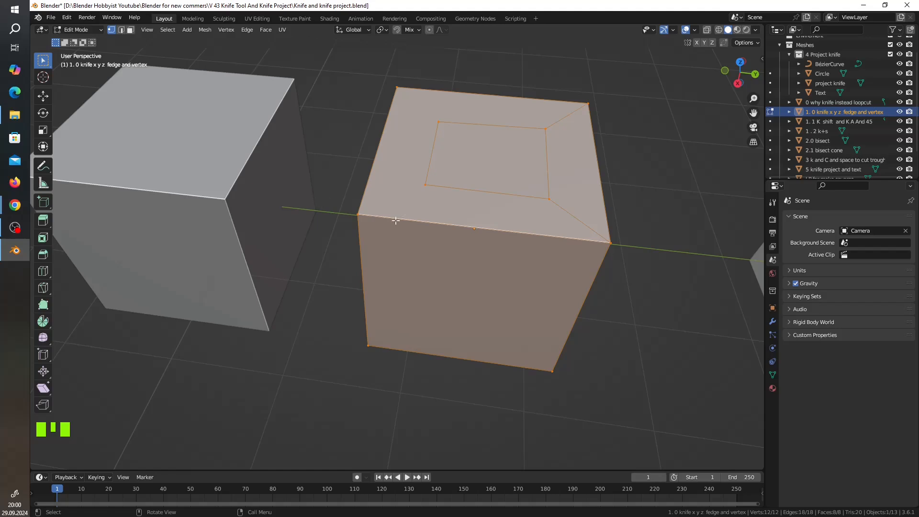
{"action": "key", "text": "k"}
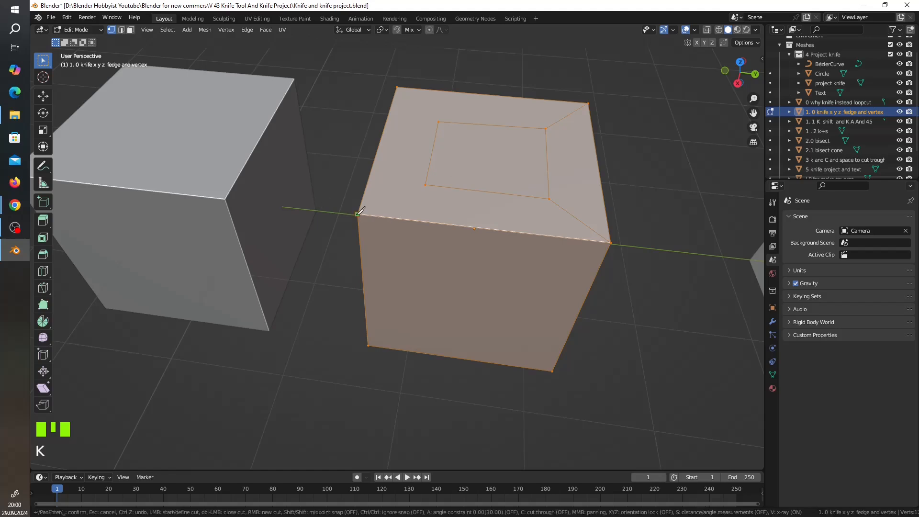
{"action": "left_click", "coordinate": [358, 214]}
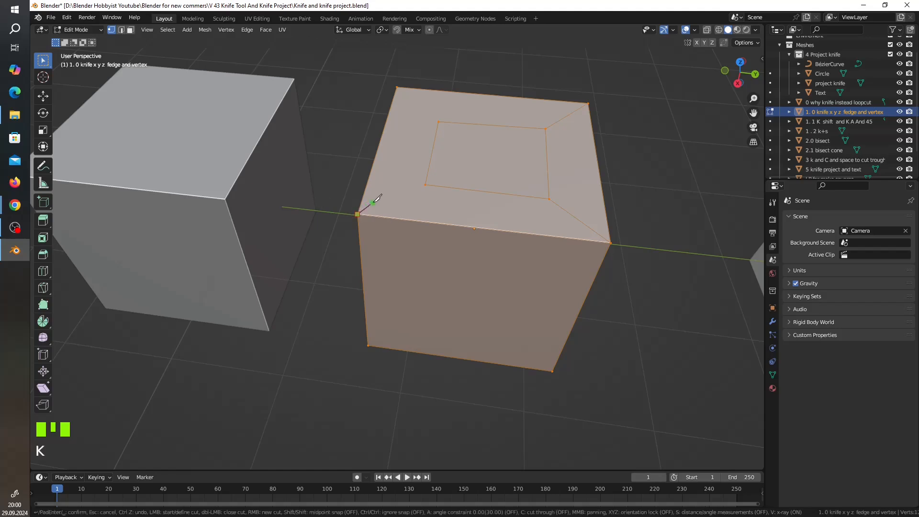
{"action": "left_click", "coordinate": [425, 183]}
{"action": "right_click", "coordinate": [414, 176]}
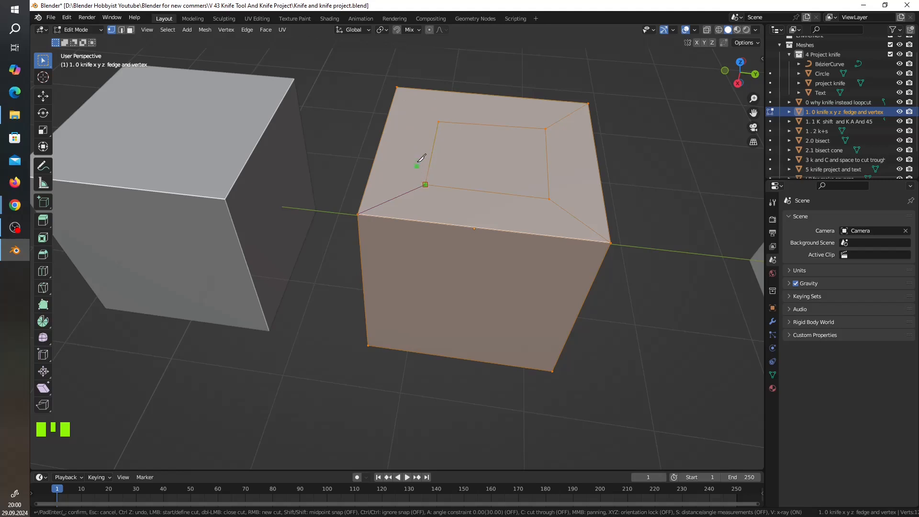
{"action": "left_click", "coordinate": [438, 121]}
{"action": "left_click", "coordinate": [397, 86]}
{"action": "key", "text": "Return"}
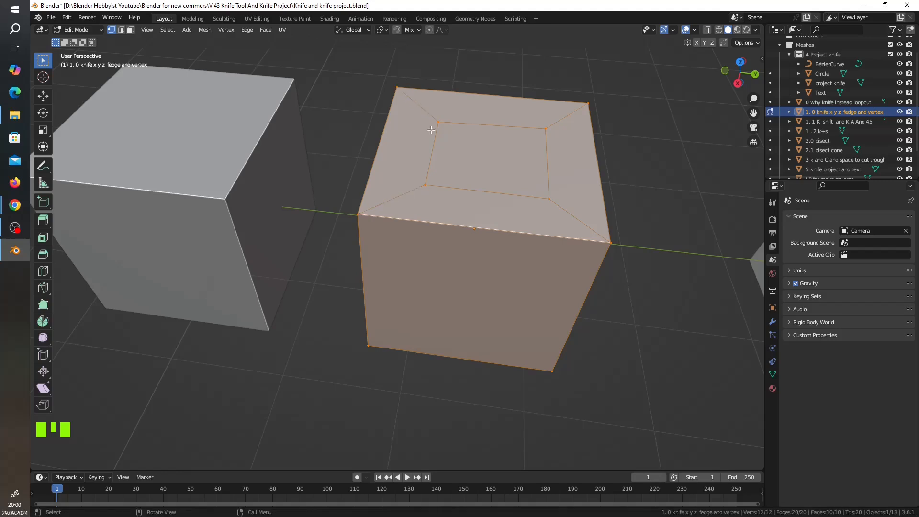
In face select mode, extrude the inner rectangle about 172 mm down into the cube and leave Edit Mode.
{"action": "middle_click_drag", "start_coordinate": [541, 188], "coordinate": [507, 186]}
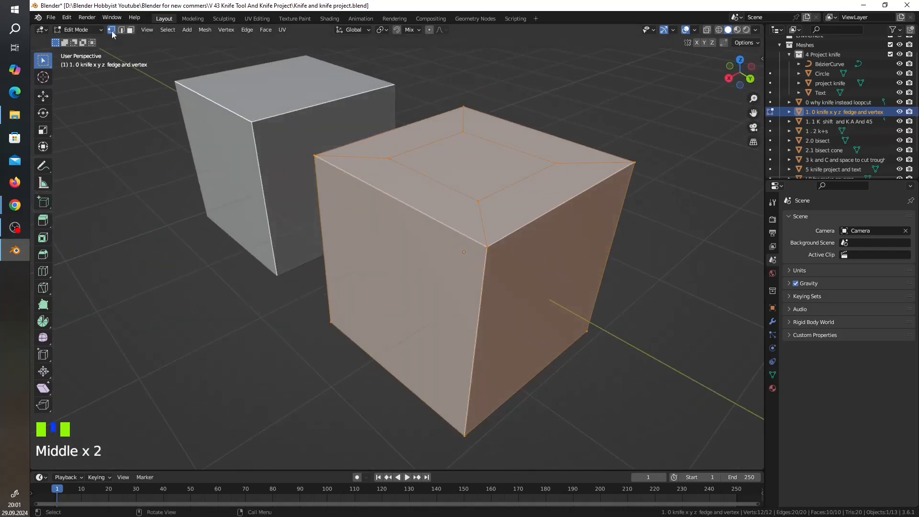
{"action": "left_click", "coordinate": [130, 30]}
{"action": "left_click", "coordinate": [48, 62]}
{"action": "left_click", "coordinate": [459, 177]}
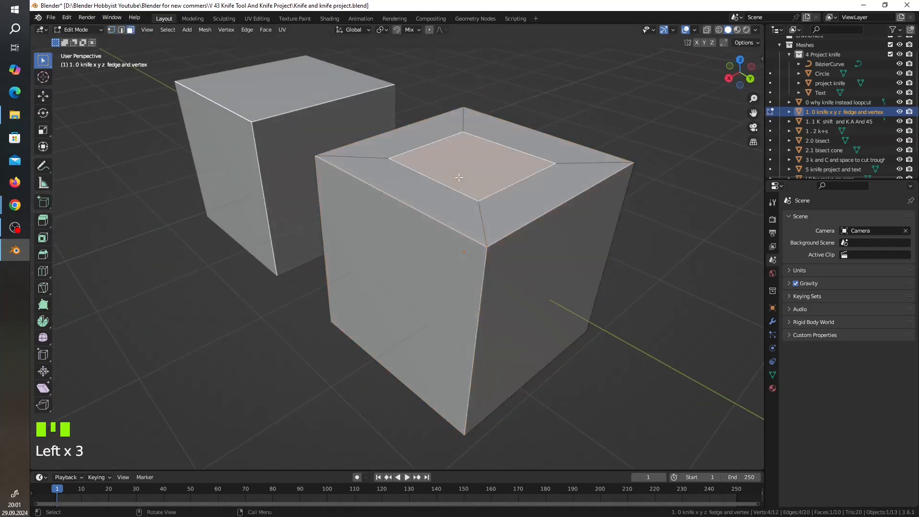
{"action": "key", "text": "e"}
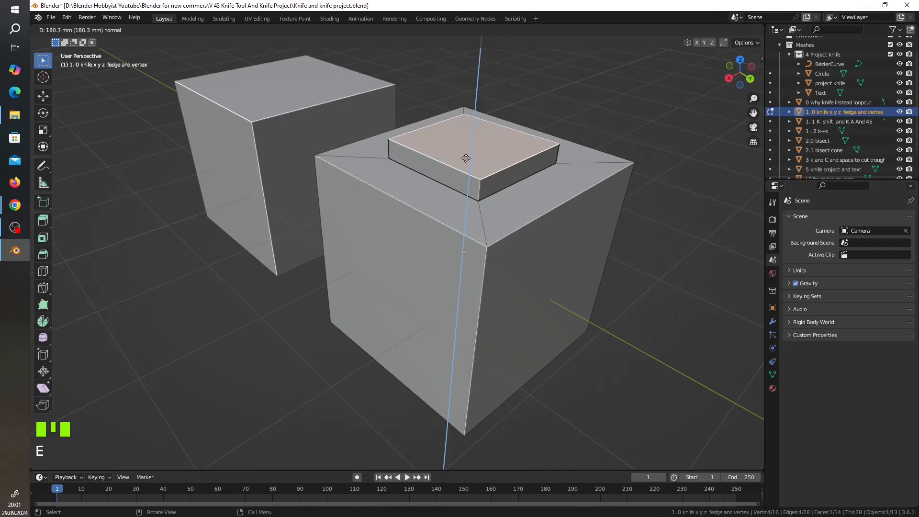
{"action": "left_click", "coordinate": [471, 194]}
{"action": "scroll", "coordinate": [484, 208], "scroll_direction": "down", "scroll_amount": 2}
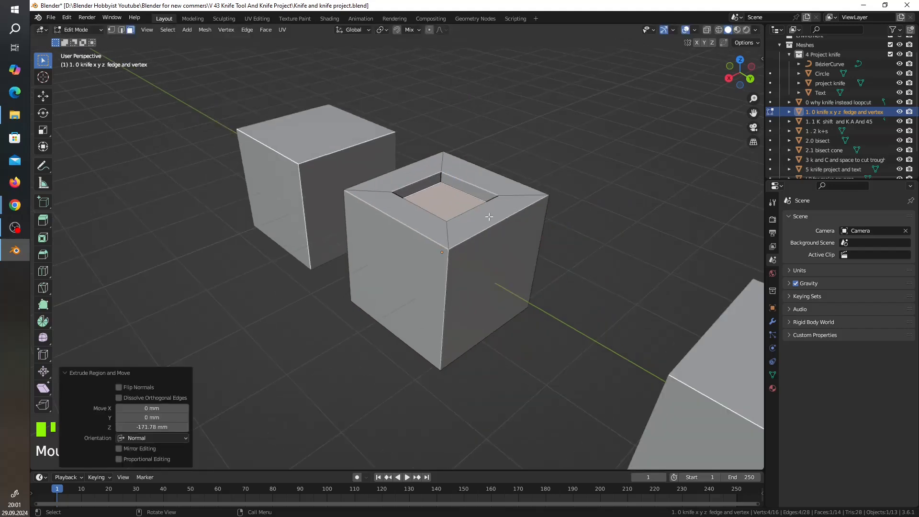
{"action": "middle_click_drag", "start_coordinate": [489, 216], "coordinate": [568, 207]}
{"action": "key", "text": "Tab"}
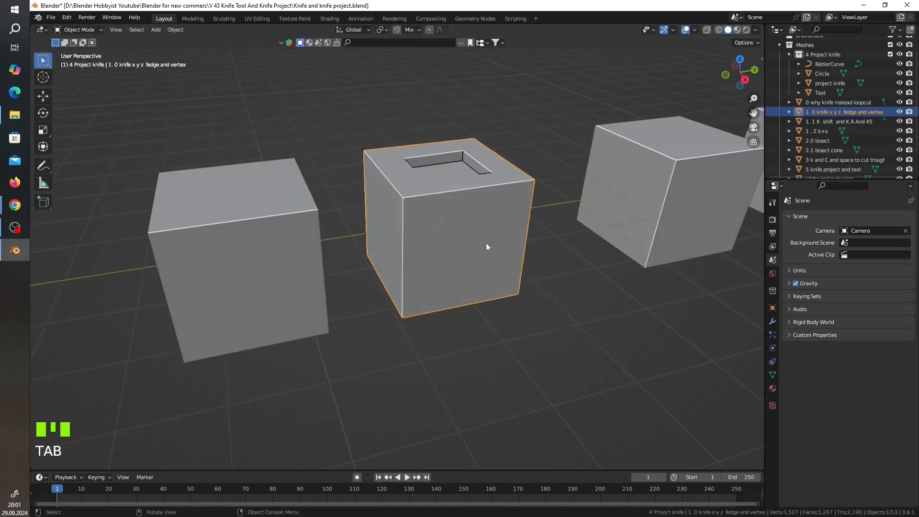
Switch to editing the neighbouring cube "1. 1 K shift and K A And 45".
{"action": "mouse_move", "coordinate": [486, 244]}
{"action": "middle_mouse_down"}
{"action": "mouse_move", "coordinate": [469, 233]}
{"action": "mouse_move", "coordinate": [490, 230]}
{"action": "middle_mouse_up"}
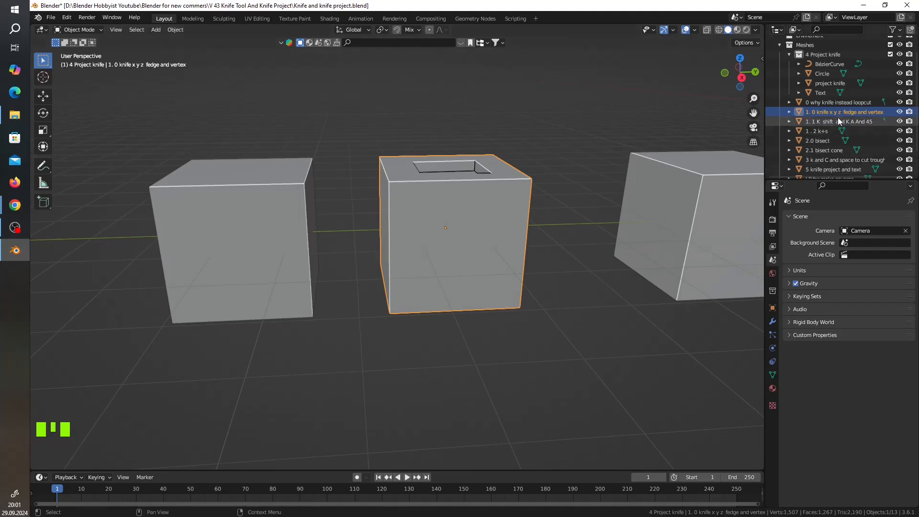
{"action": "left_click", "coordinate": [828, 122]}
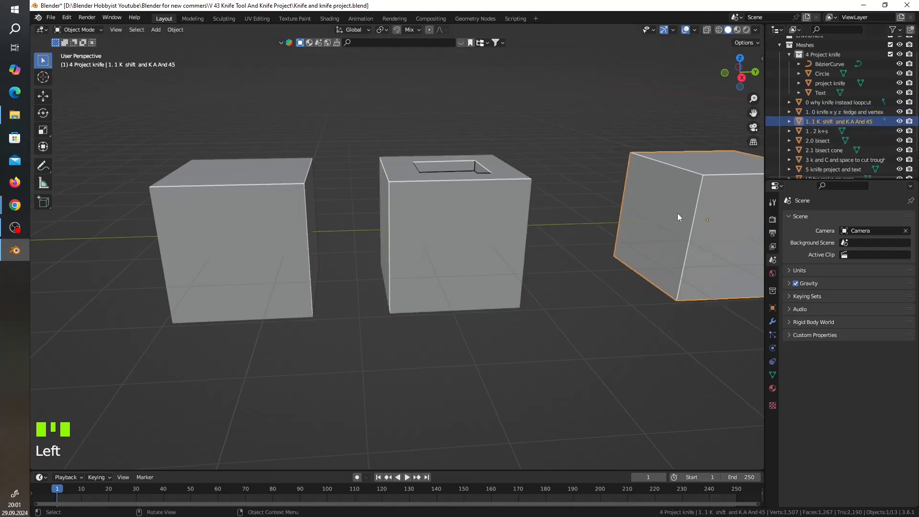
{"action": "key", "text": "Tab"}
{"action": "scroll", "coordinate": [679, 239], "scroll_direction": "down", "scroll_amount": 2}
{"action": "middle_click_drag", "start_coordinate": [680, 238], "coordinate": [455, 225], "text": "shift"}
{"action": "scroll", "coordinate": [615, 260], "scroll_direction": "up", "scroll_amount": 4}
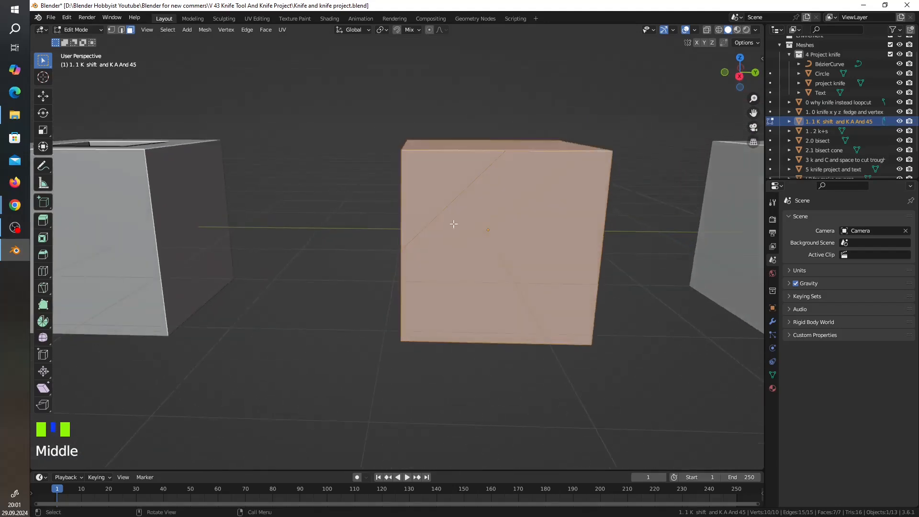
Knife a midpoint-snapped cut across the +X face, from the uncut vertical edge's midpoint to the midpoint of the opposite edge's lower segment.
{"action": "left_click", "coordinate": [742, 78]}
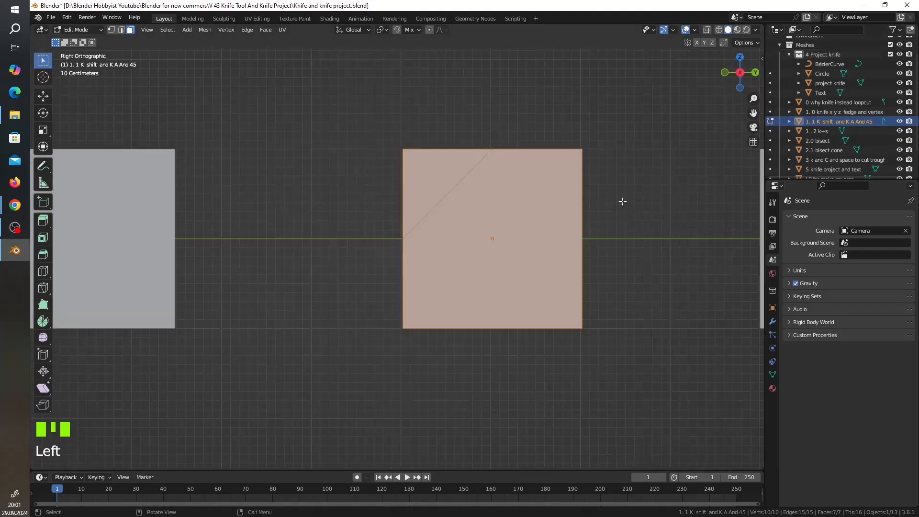
{"action": "scroll", "coordinate": [486, 238], "scroll_direction": "up", "scroll_amount": 2}
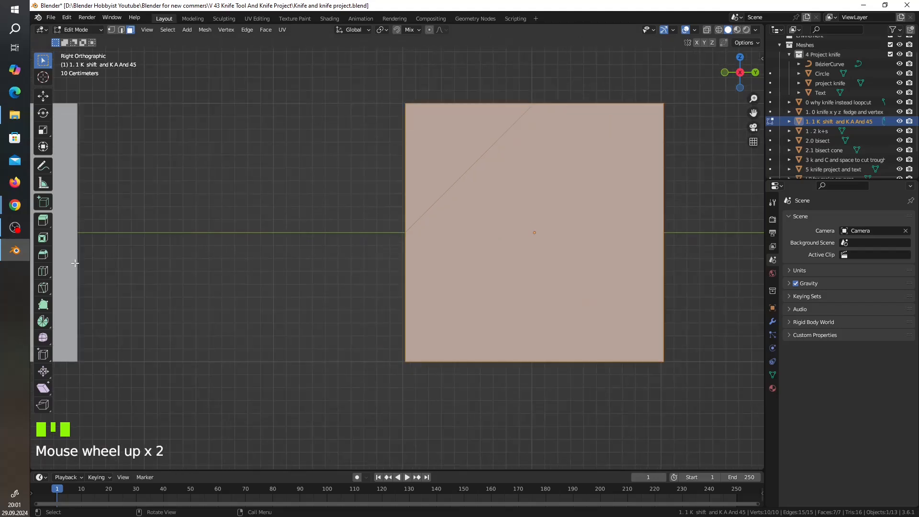
{"action": "left_click", "coordinate": [44, 288]}
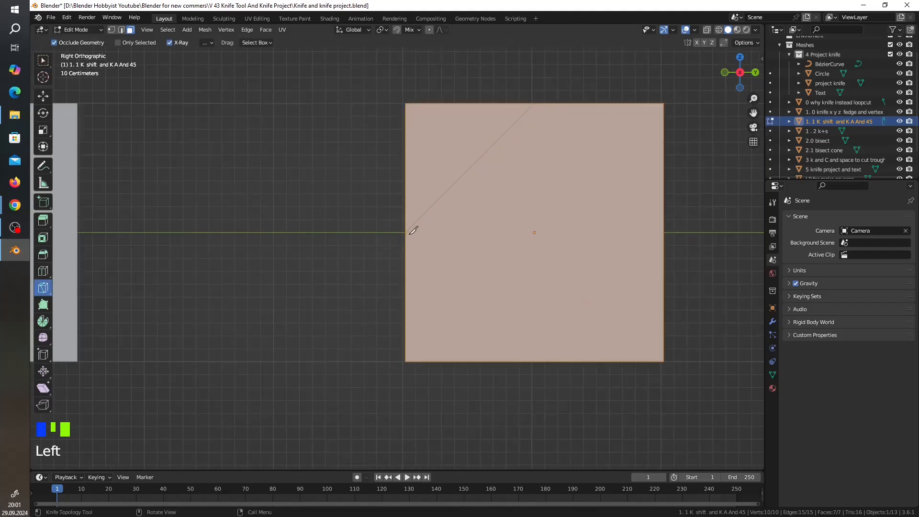
{"action": "key", "text": "k"}
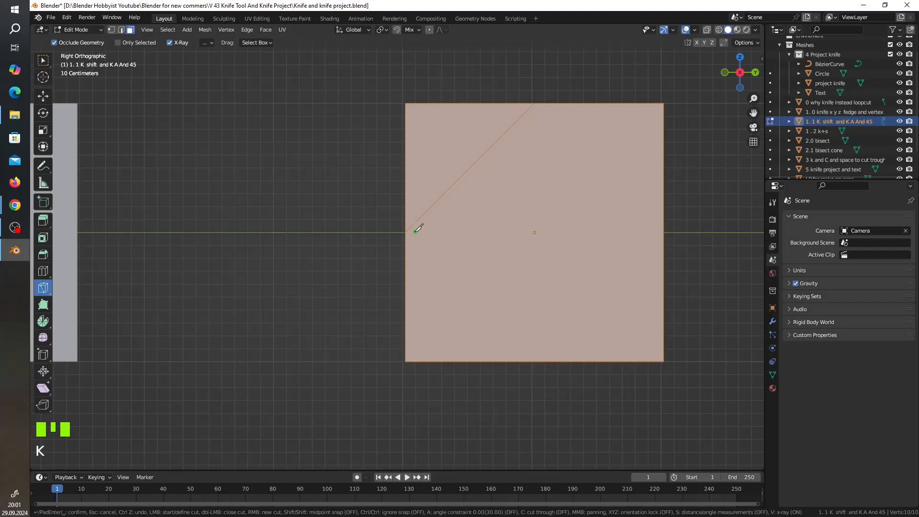
{"action": "key", "text": "shift"}
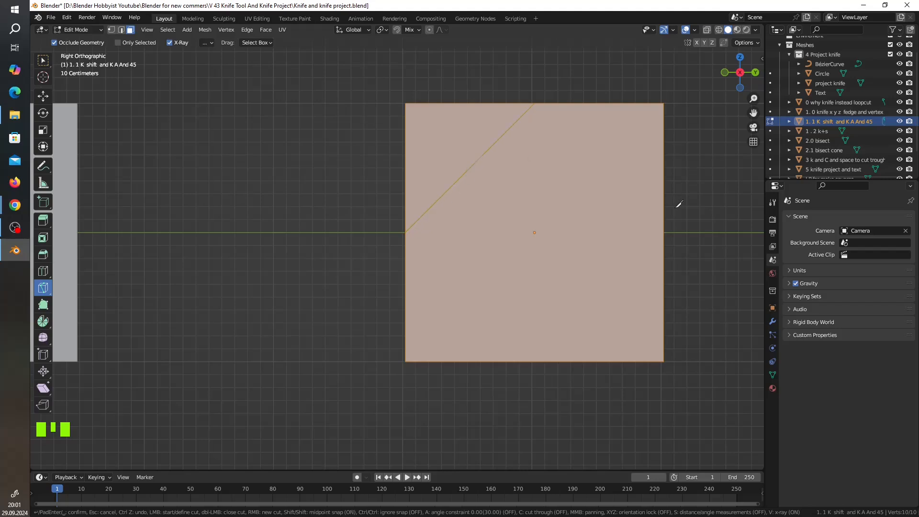
{"action": "left_click", "coordinate": [662, 232]}
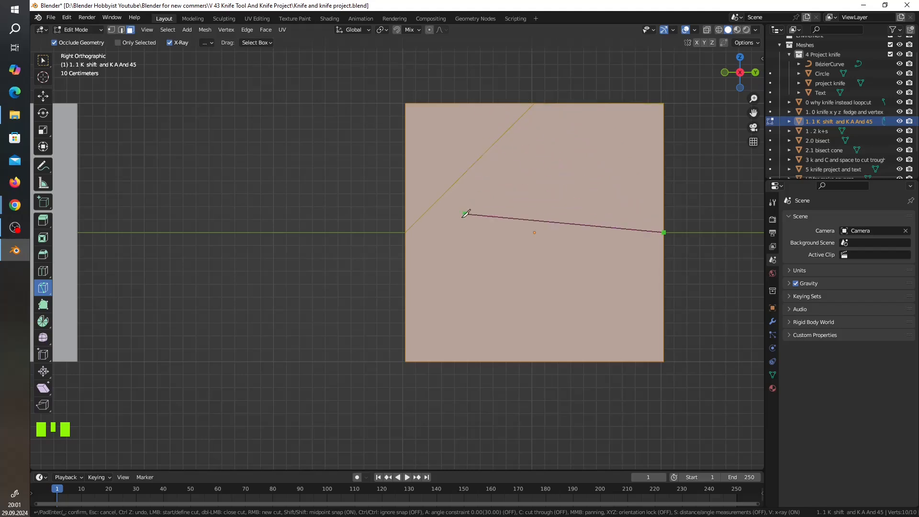
{"action": "left_click", "coordinate": [409, 293]}
{"action": "key", "text": "Return"}
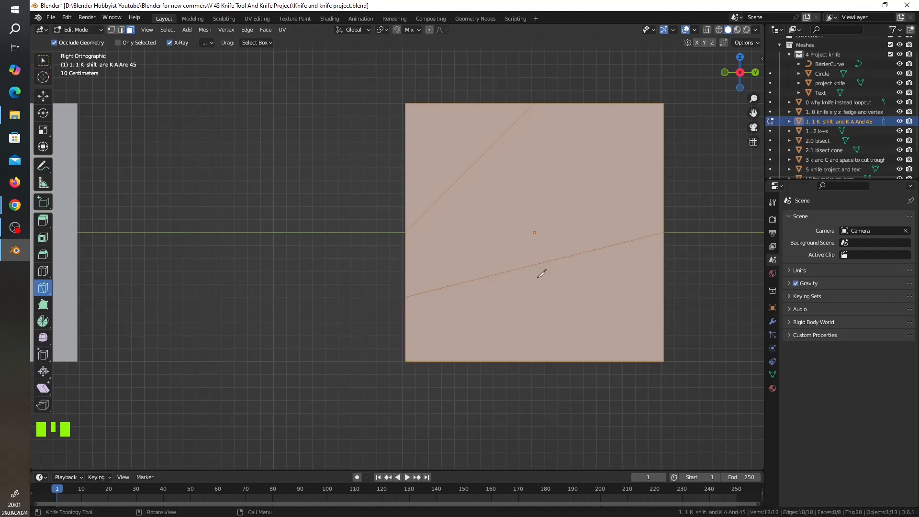
In vertex select mode, knife a cut constrained to 50° across the opposite (-X) face, from its lower-left corner to the upper edge.
{"action": "middle_click_drag", "start_coordinate": [541, 273], "coordinate": [546, 296]}
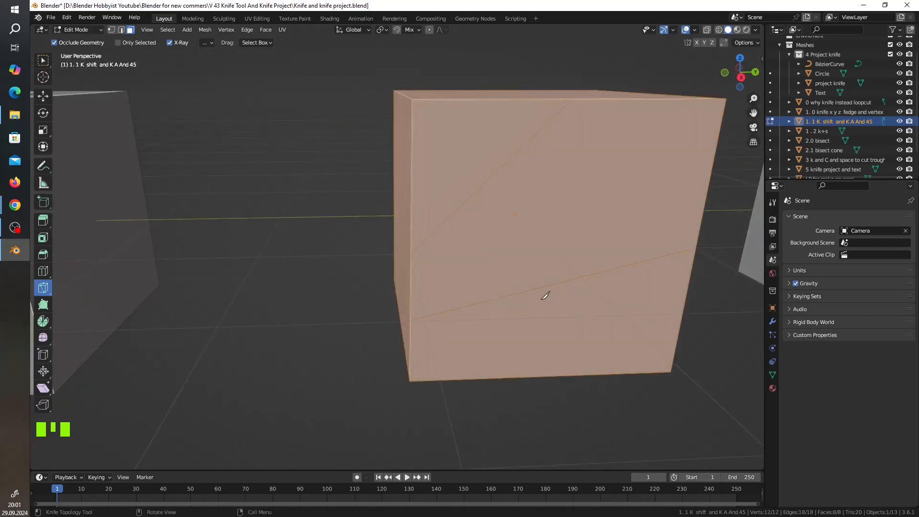
{"action": "middle_click_drag", "start_coordinate": [613, 251], "coordinate": [481, 300]}
{"action": "middle_click_drag", "start_coordinate": [621, 185], "coordinate": [483, 195]}
{"action": "scroll", "coordinate": [480, 196], "scroll_direction": "down", "scroll_amount": 2}
{"action": "left_click", "coordinate": [747, 77]}
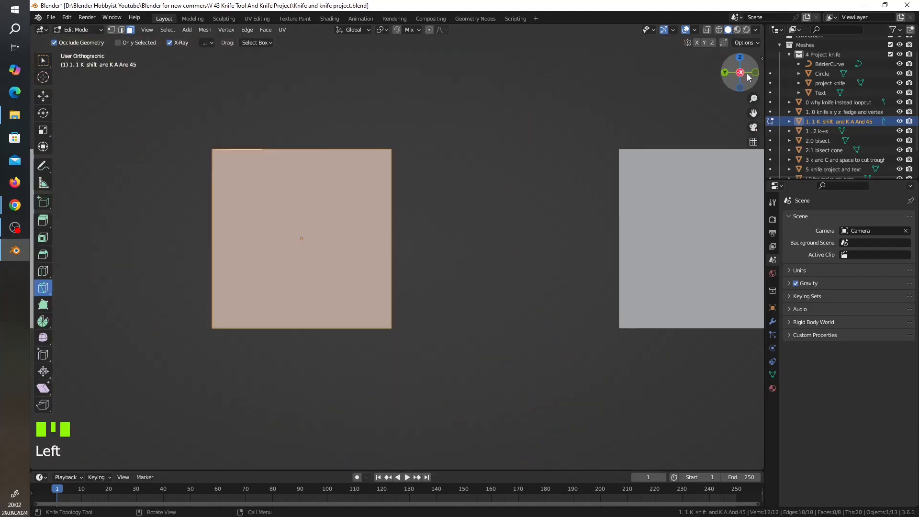
{"action": "middle_click_drag", "start_coordinate": [341, 287], "coordinate": [476, 270], "text": "shift"}
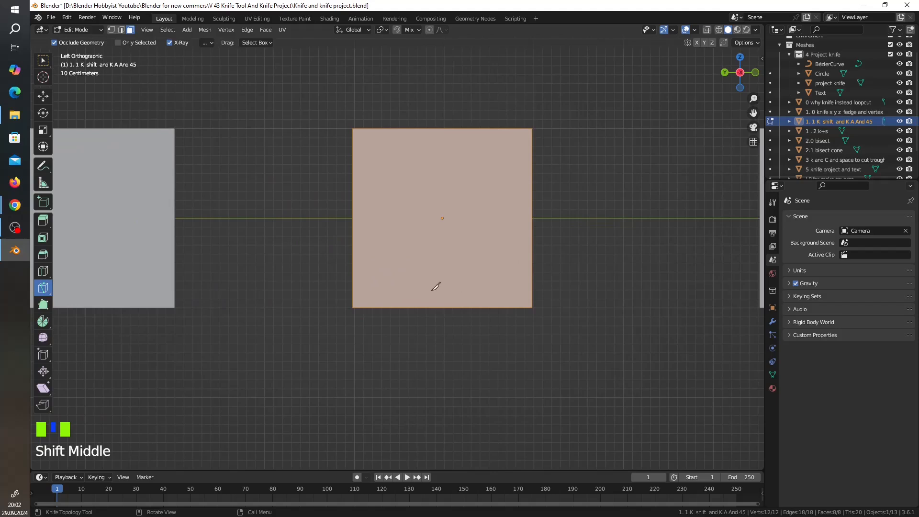
{"action": "scroll", "coordinate": [435, 286], "scroll_direction": "up", "scroll_amount": 4}
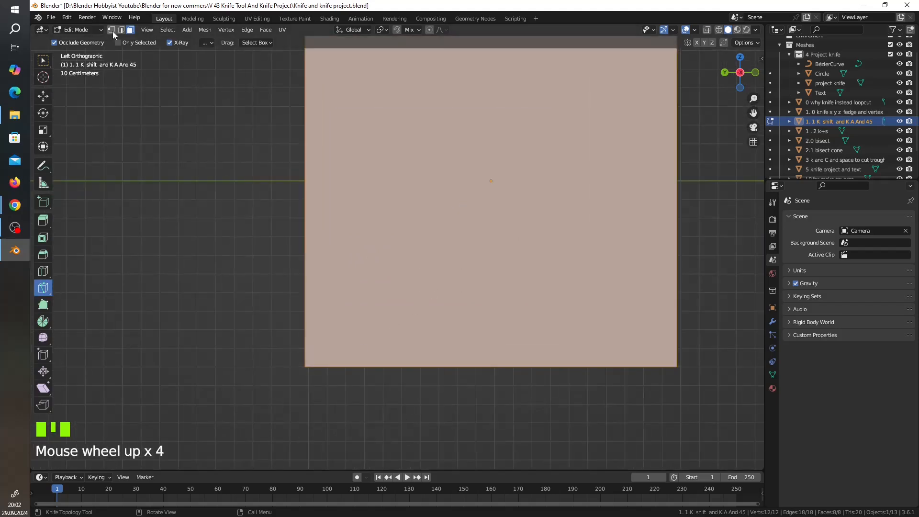
{"action": "scroll", "coordinate": [266, 260], "scroll_direction": "down", "scroll_amount": 1}
{"action": "scroll", "coordinate": [391, 317], "scroll_direction": "down", "scroll_amount": 1}
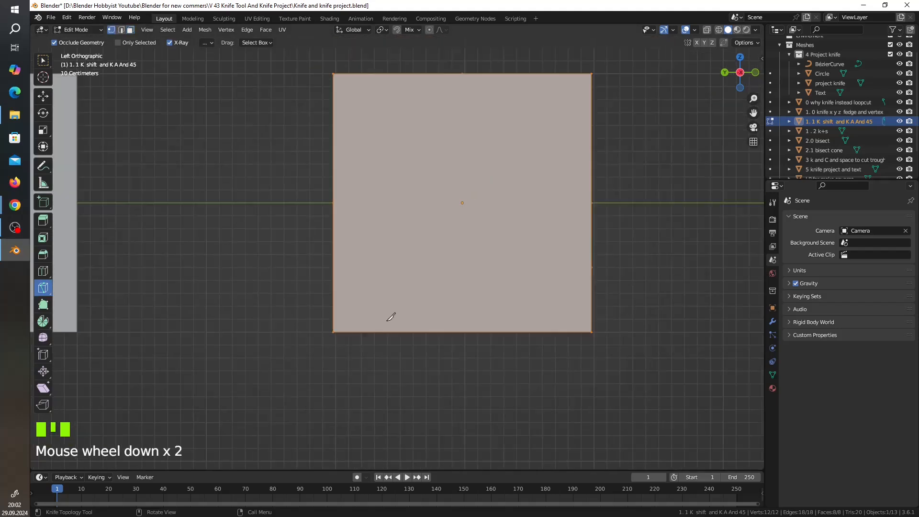
{"action": "left_click", "coordinate": [334, 331]}
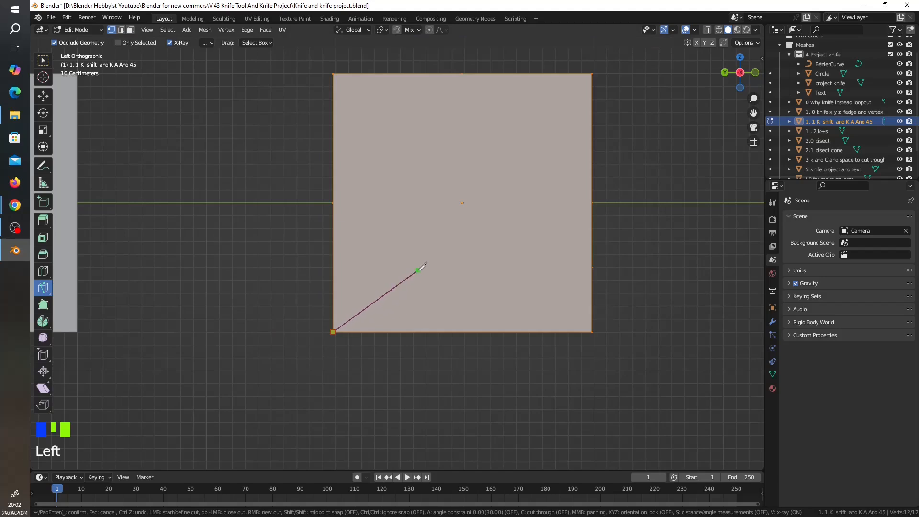
{"action": "key", "text": "a"}
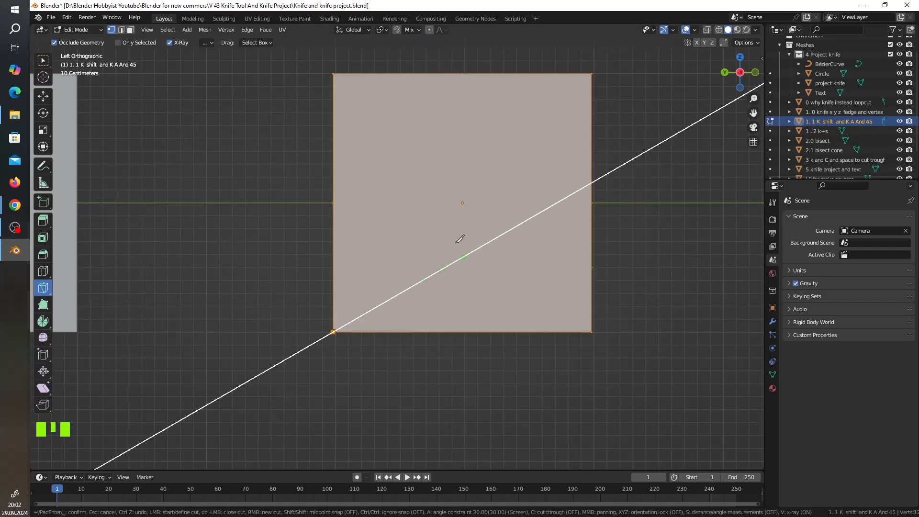
{"action": "type", "text": "45"}
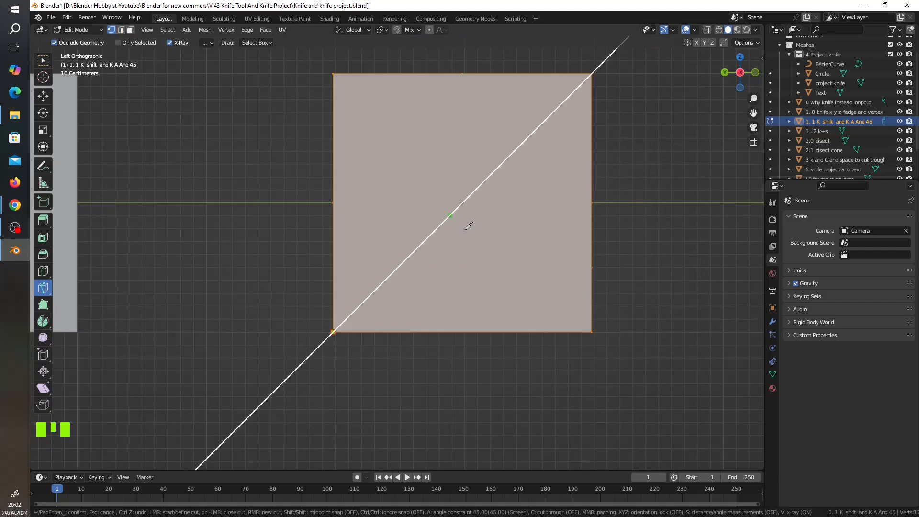
{"action": "type", "text": "50"}
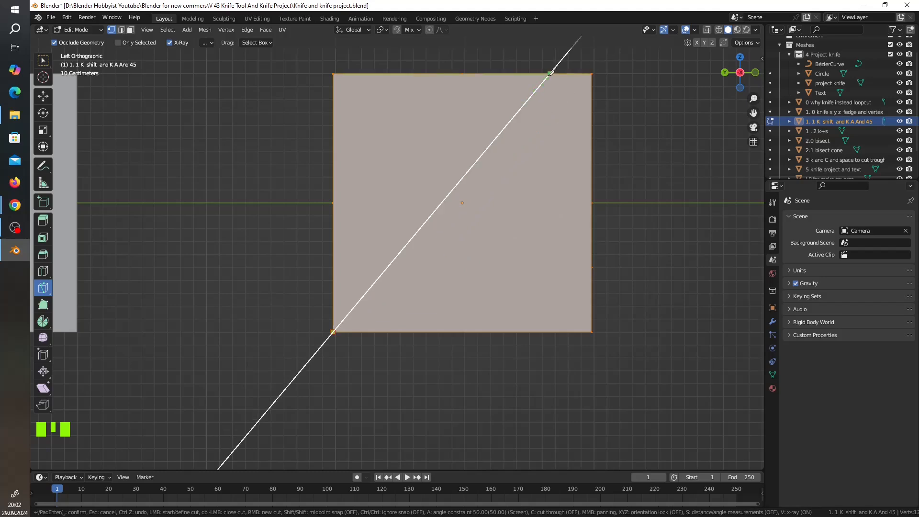
{"action": "key", "text": "Return"}
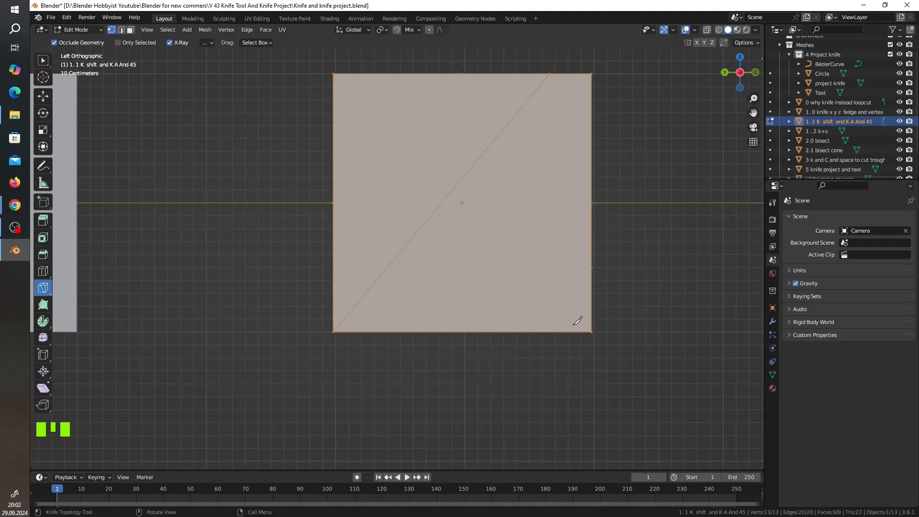
Knife a second cut with a 75° angle constraint from near the middle of the diagonal down to the face's lower edge.
{"action": "key", "text": "k"}
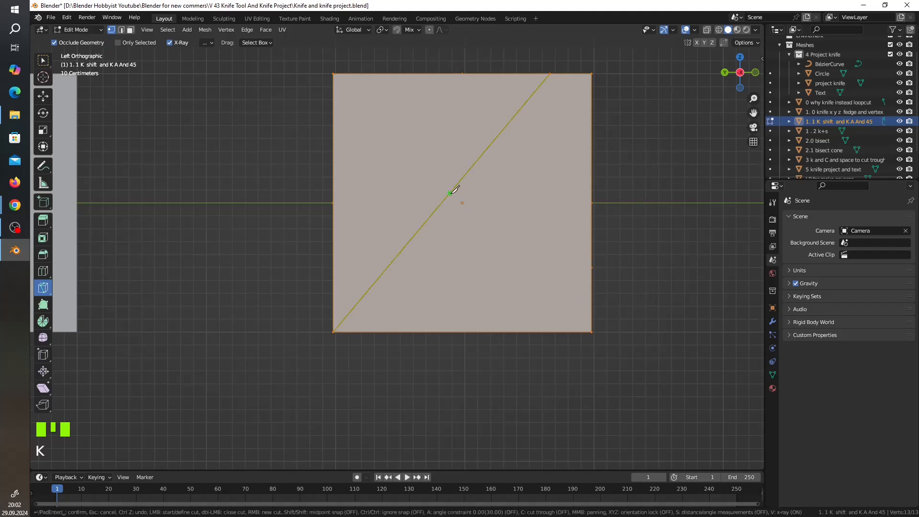
{"action": "left_click", "coordinate": [450, 193]}
{"action": "key", "text": "a"}
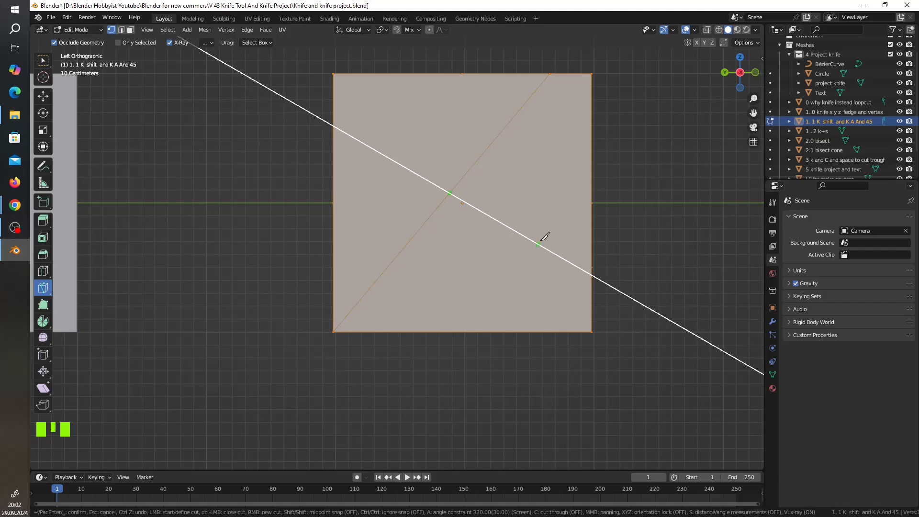
{"action": "type", "text": "45"}
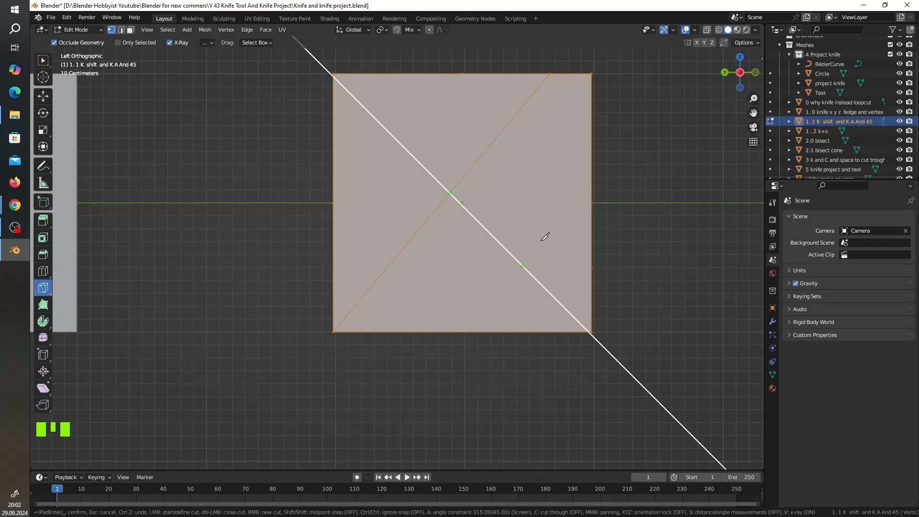
{"action": "type", "text": "7"}
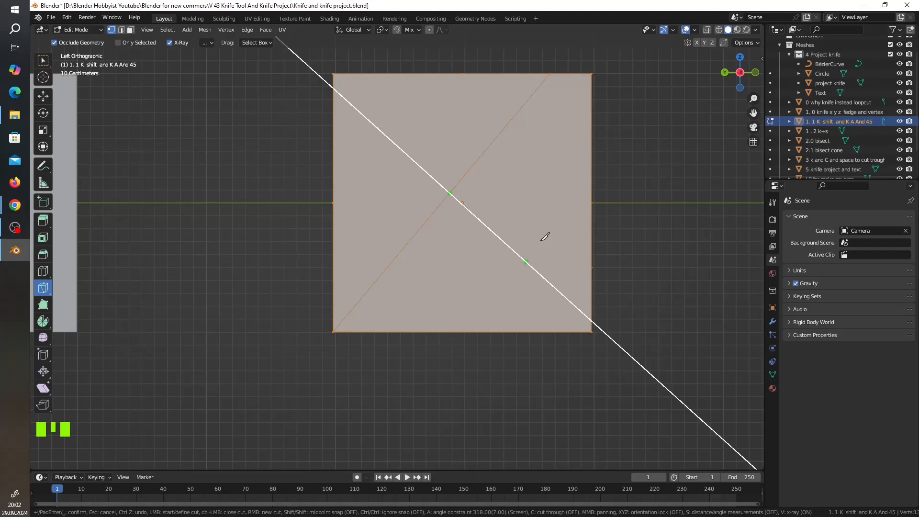
{"action": "type", "text": "5"}
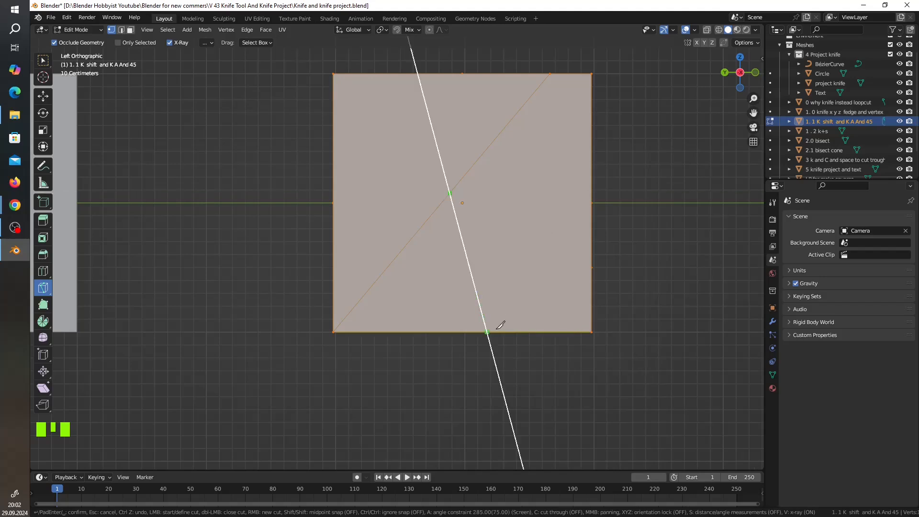
{"action": "left_click", "coordinate": [500, 325]}
{"action": "key", "text": "Return"}
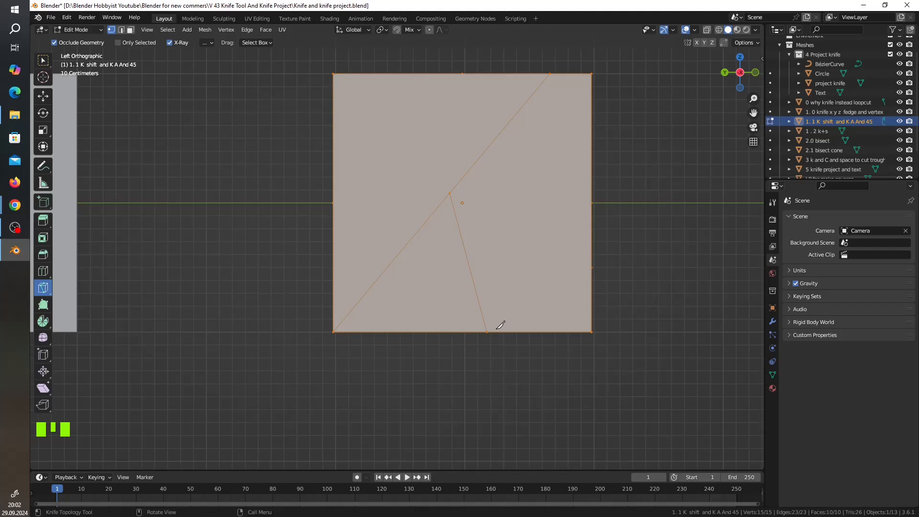
Leave Edit Mode, select the cube "1 . 2 k+s" and enter Edit Mode on it.
{"action": "left_click", "coordinate": [835, 130]}
{"action": "scroll", "coordinate": [676, 176], "scroll_direction": "down", "scroll_amount": 2}
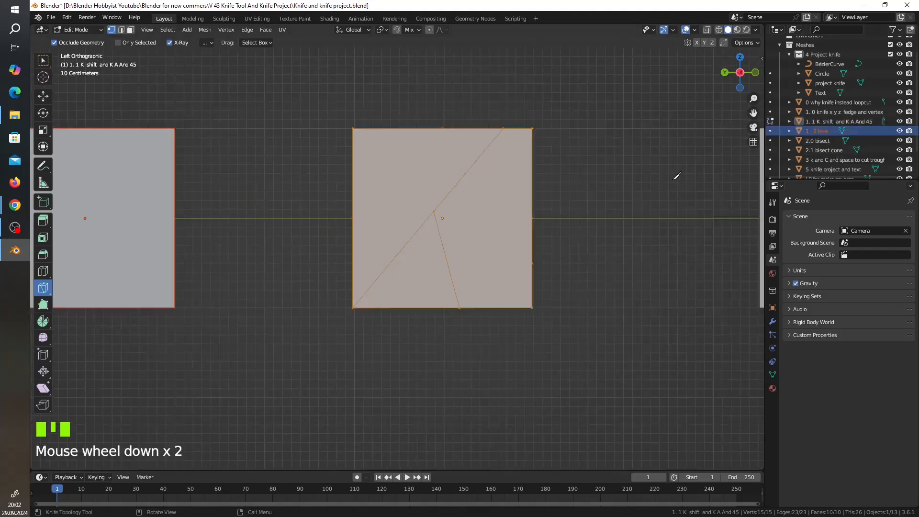
{"action": "scroll", "coordinate": [676, 175], "scroll_direction": "down", "scroll_amount": 2}
{"action": "key", "text": "Tab"}
{"action": "left_click", "coordinate": [681, 228]}
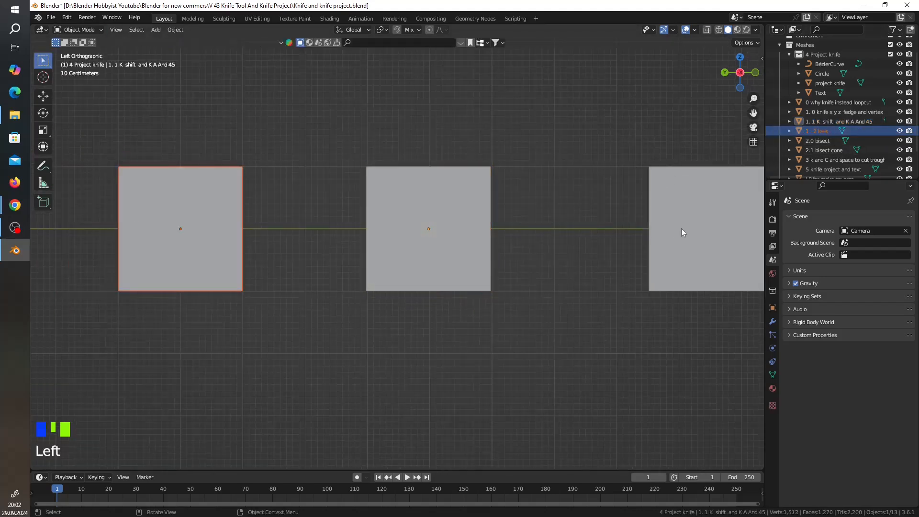
{"action": "left_click", "coordinate": [810, 131]}
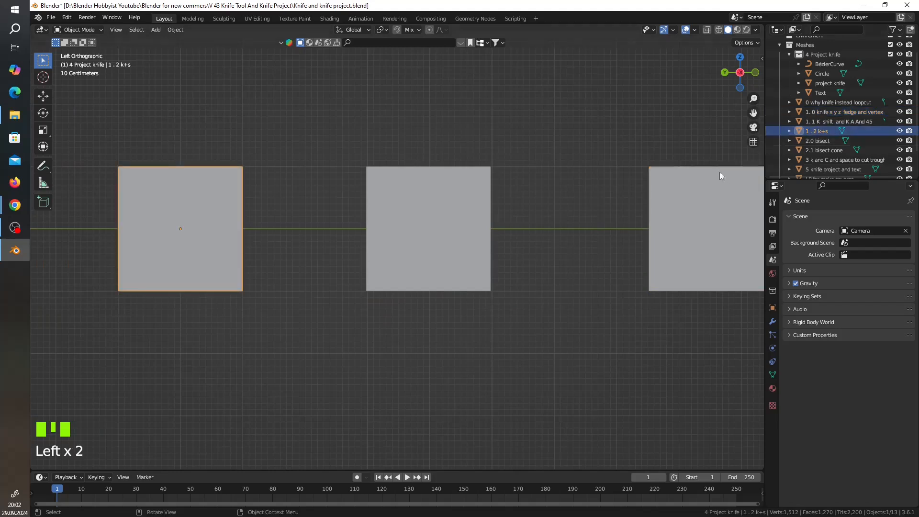
{"action": "scroll", "coordinate": [688, 213], "scroll_direction": "down", "scroll_amount": 5}
{"action": "scroll", "coordinate": [389, 263], "scroll_direction": "up", "scroll_amount": 3}
{"action": "scroll", "coordinate": [390, 263], "scroll_direction": "up", "scroll_amount": 2}
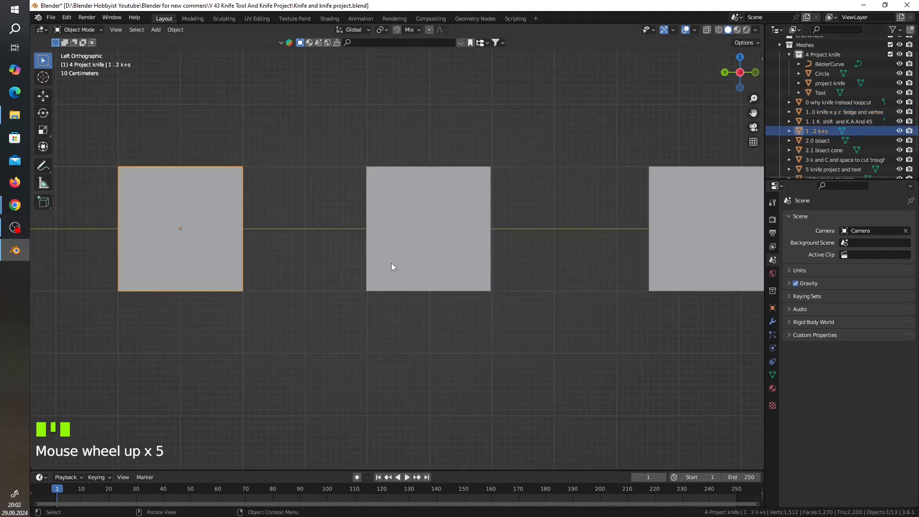
{"action": "key", "text": "Tab"}
With Knife distance and angle measurements on, cut a horizontal line about 2000 mm long across the lower part of the face, at 90° to both side edges.
{"action": "middle_click_drag", "start_coordinate": [195, 256], "coordinate": [381, 236], "text": "shift"}
{"action": "scroll", "coordinate": [376, 238], "scroll_direction": "up", "scroll_amount": 3}
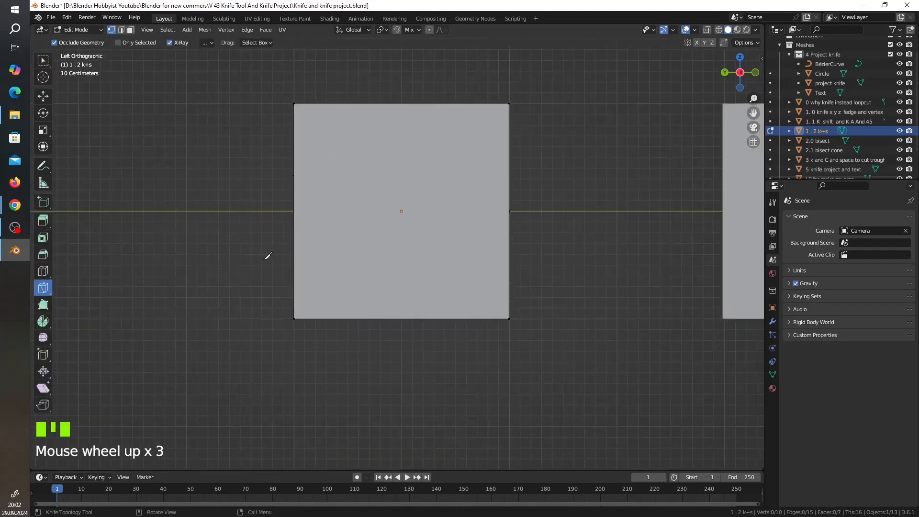
{"action": "left_click", "coordinate": [294, 273]}
{"action": "key", "text": "s"}
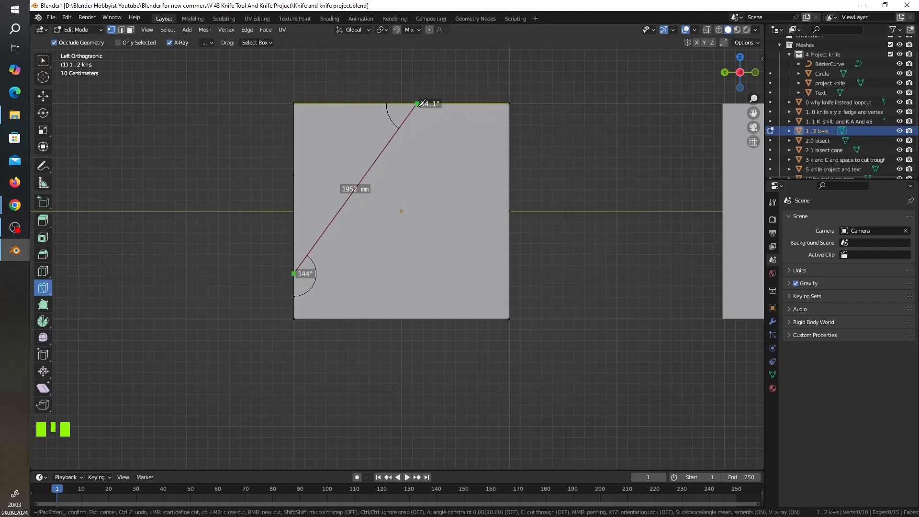
{"action": "left_click", "coordinate": [446, 103]}
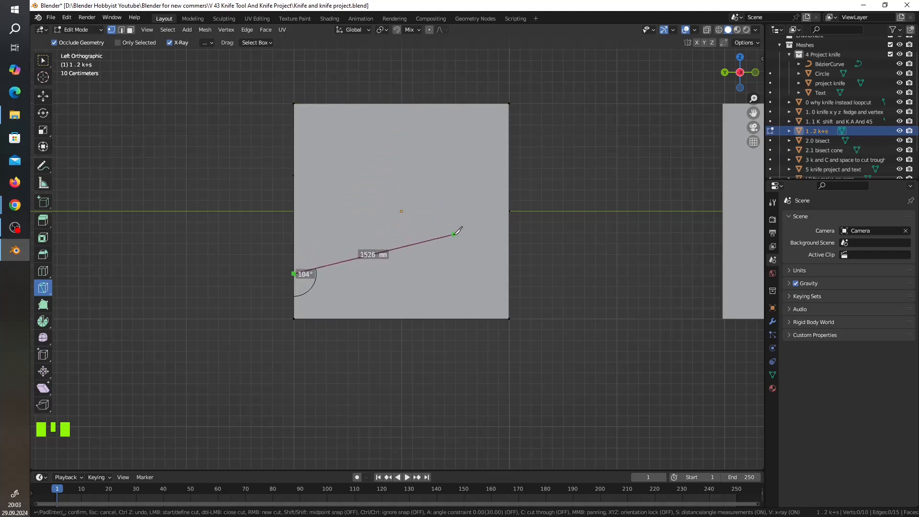
{"action": "left_click", "coordinate": [509, 274]}
{"action": "key", "text": "Return"}
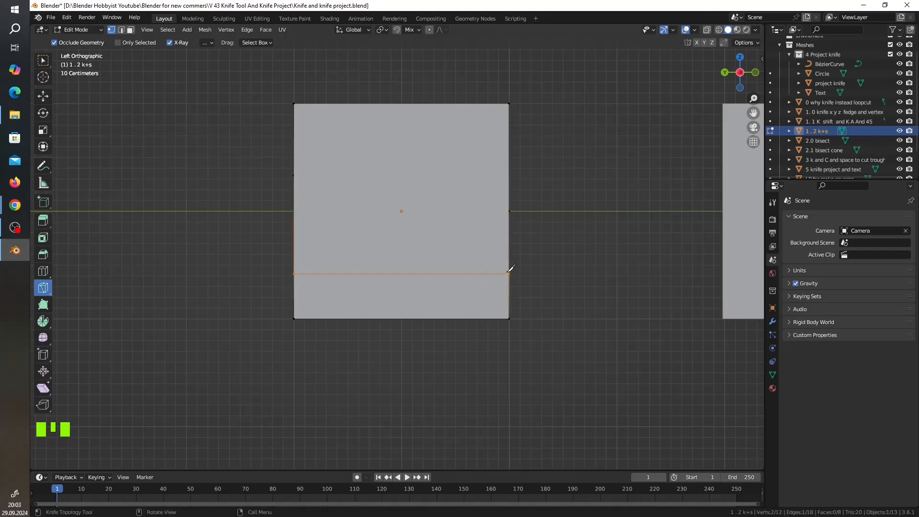
Leave Edit Mode on this cube and select the object "2.0 bisect".
{"action": "middle_click_drag", "start_coordinate": [516, 251], "coordinate": [499, 249]}
{"action": "scroll", "coordinate": [498, 253], "scroll_direction": "down", "scroll_amount": 2}
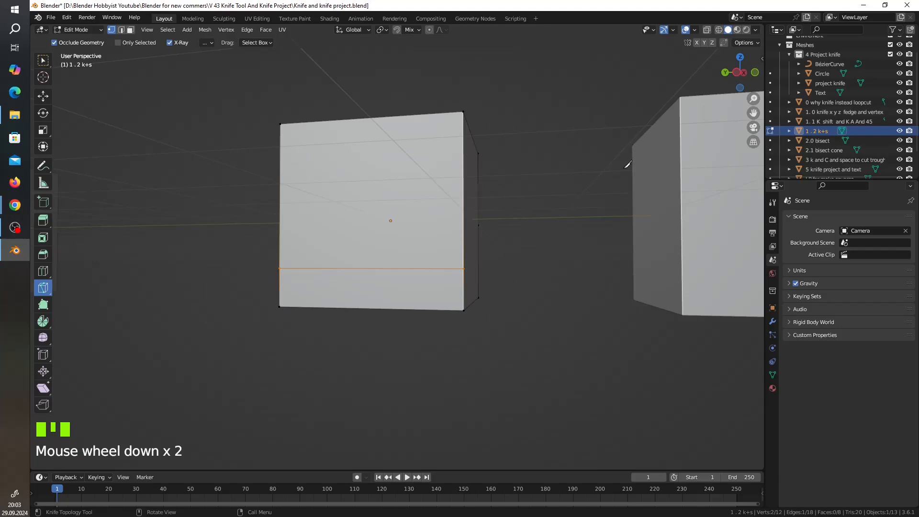
{"action": "scroll", "coordinate": [467, 172], "scroll_direction": "down", "scroll_amount": 2}
{"action": "middle_click_drag", "start_coordinate": [467, 172], "coordinate": [490, 178]}
{"action": "scroll", "coordinate": [469, 185], "scroll_direction": "down", "scroll_amount": 1}
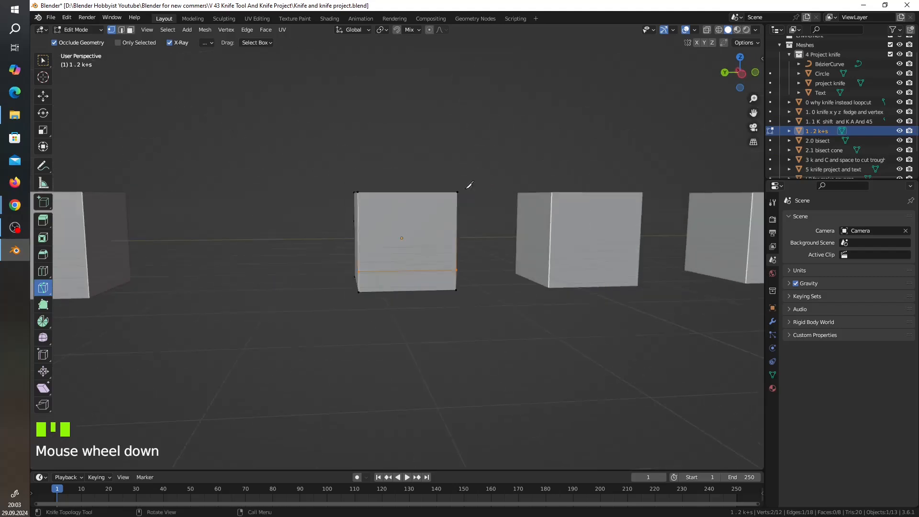
{"action": "key", "text": "Tab"}
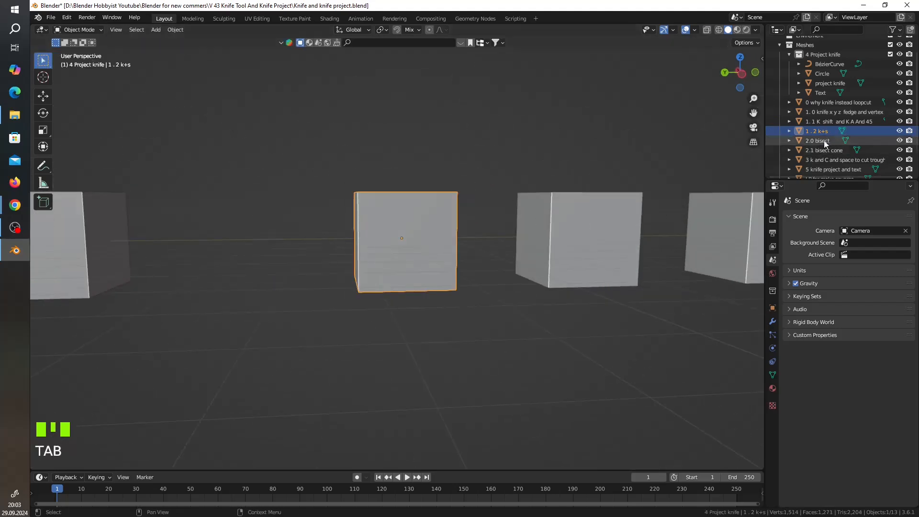
{"action": "left_click", "coordinate": [820, 140]}
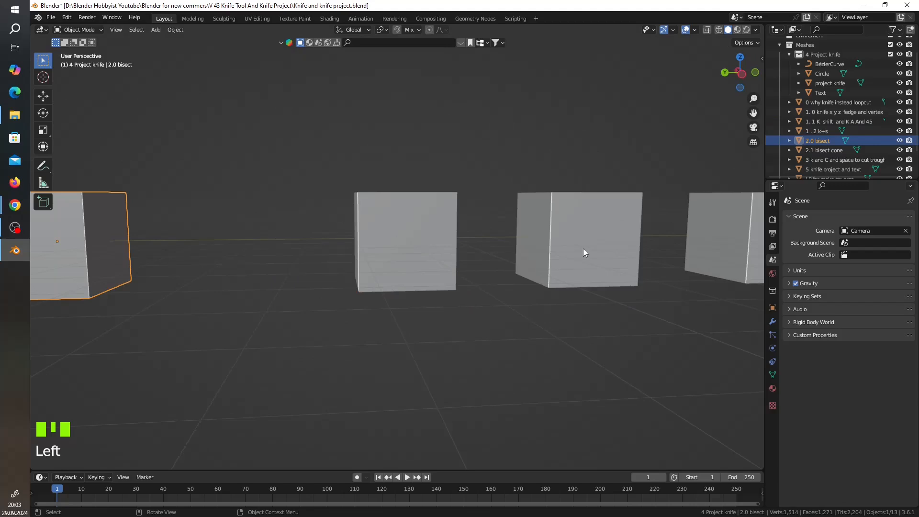
Enter Edit Mode on the cube "2.0 bisect" and show it in left orthographic view.
{"action": "scroll", "coordinate": [406, 246], "scroll_direction": "down", "scroll_amount": 3}
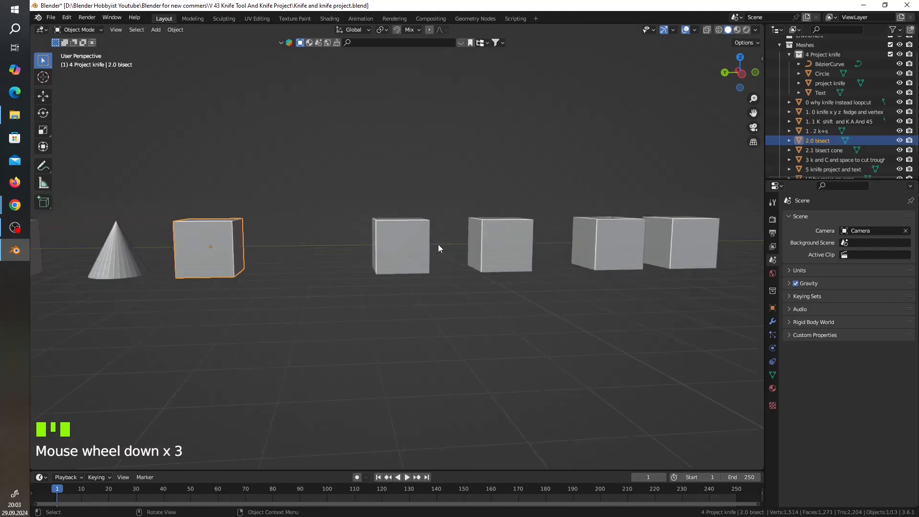
{"action": "left_click", "coordinate": [825, 140]}
{"action": "key", "text": "KP_Decimal"}
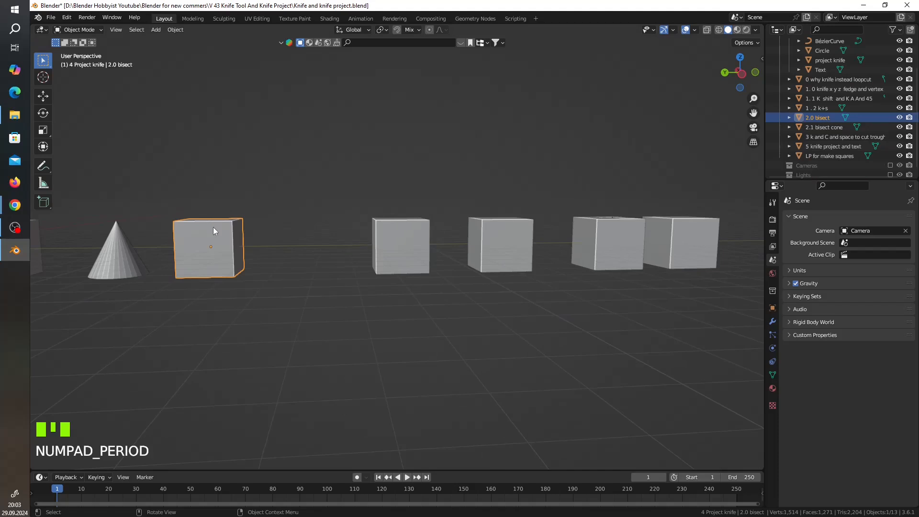
{"action": "key", "text": "Tab"}
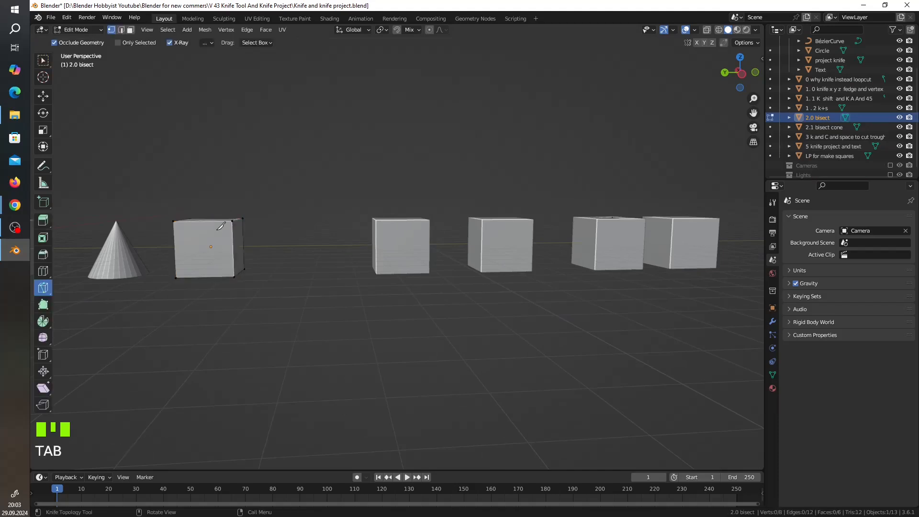
{"action": "left_click", "coordinate": [744, 72]}
{"action": "middle_click_drag", "start_coordinate": [263, 231], "coordinate": [431, 229], "text": "shift"}
{"action": "scroll", "coordinate": [436, 233], "scroll_direction": "up", "scroll_amount": 4}
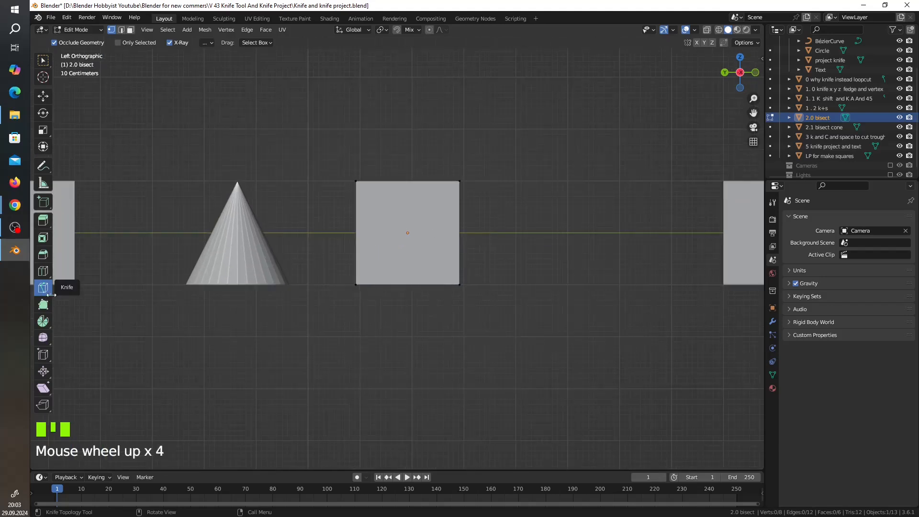
Select all faces of the cube in face selection mode and bisect it with a slanted line across its middle.
{"action": "left_click_drag", "start_coordinate": [49, 295], "coordinate": [64, 311]}
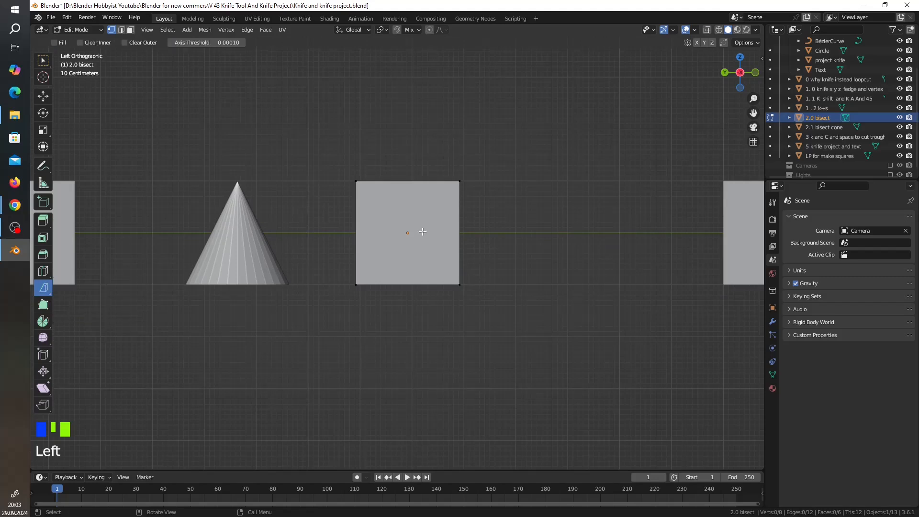
{"action": "left_click", "coordinate": [324, 251]}
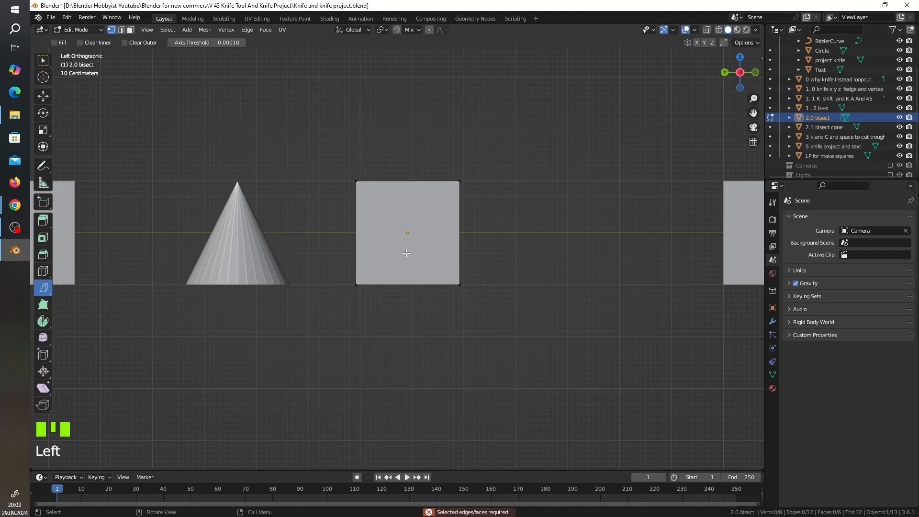
{"action": "left_click", "coordinate": [131, 31]}
{"action": "left_click", "coordinate": [379, 245]}
{"action": "key", "text": "a"}
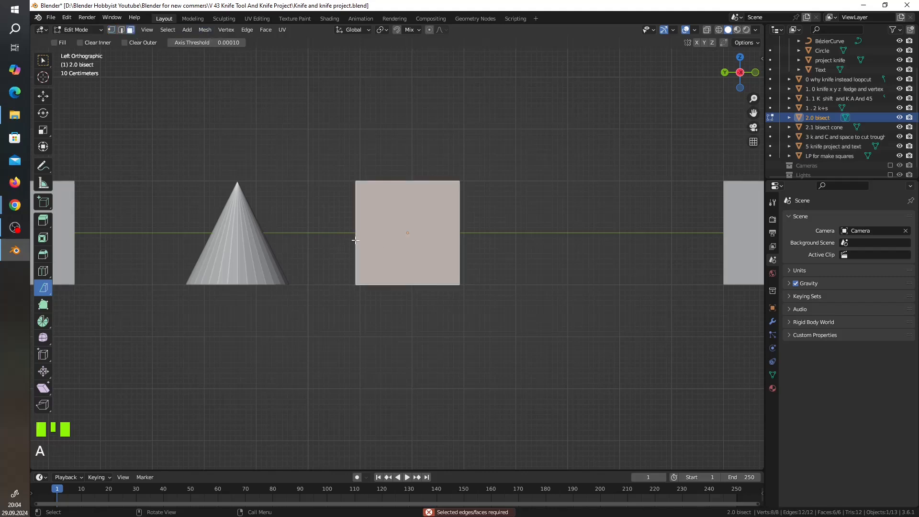
{"action": "left_click_drag", "start_coordinate": [340, 258], "coordinate": [506, 198]}
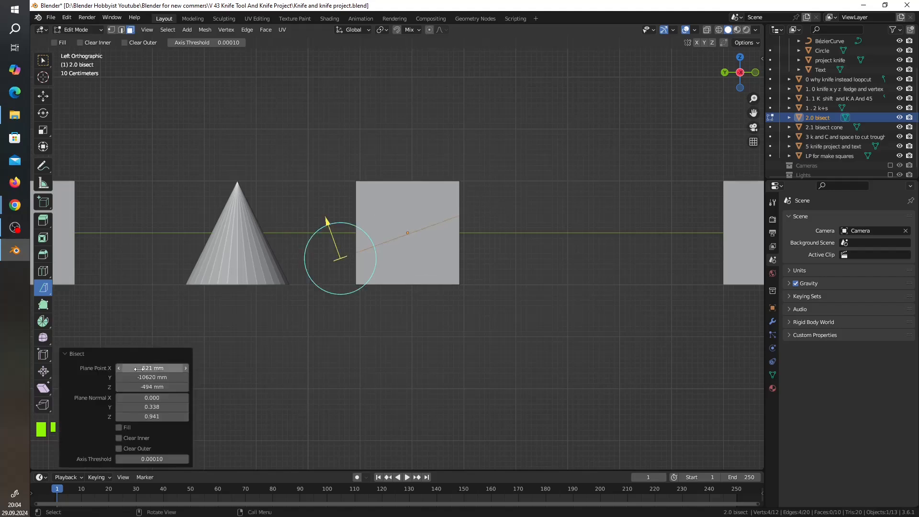
Set the bisect plane point to -331, -10370, -734 mm and its normal Y to 0.308, and enable Clear Inner.
{"action": "mouse_move", "coordinate": [141, 368]}
{"action": "left_mouse_down"}
{"action": "mouse_move", "coordinate": [182, 368]}
{"action": "mouse_move", "coordinate": [146, 368]}
{"action": "left_mouse_up"}
{"action": "left_click_drag", "start_coordinate": [159, 374], "coordinate": [147, 407]}
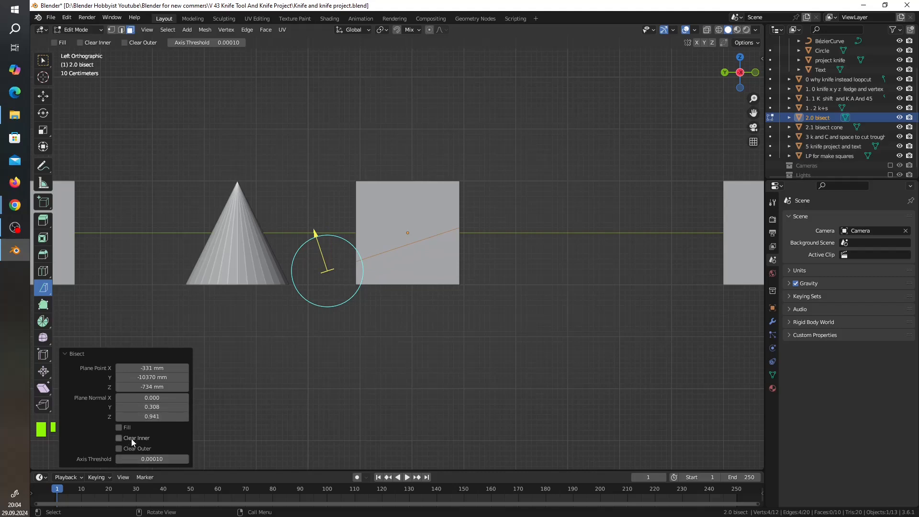
{"action": "left_click", "coordinate": [119, 438]}
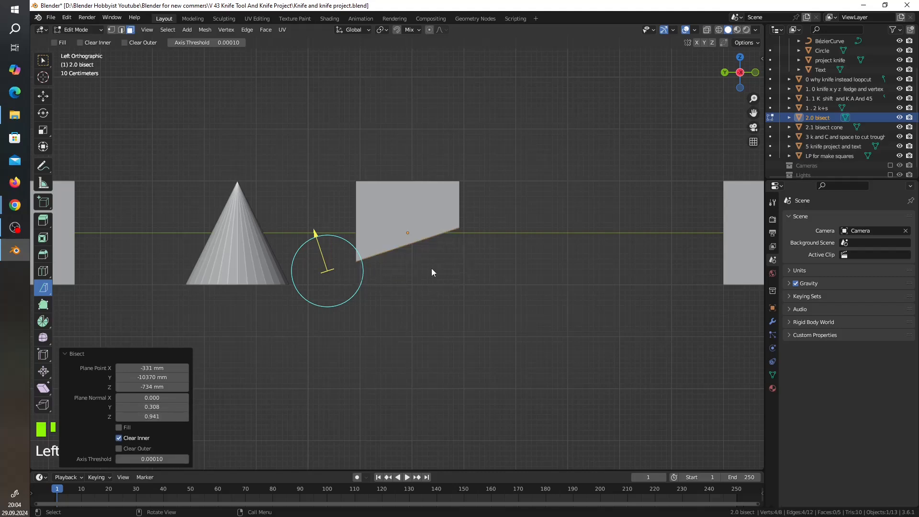
{"action": "middle_click_drag", "start_coordinate": [431, 272], "coordinate": [415, 252]}
Replace Clear Inner with Clear Outer for the bisect and close the open cut with Fill.
{"action": "left_click", "coordinate": [120, 438]}
{"action": "left_click", "coordinate": [127, 448]}
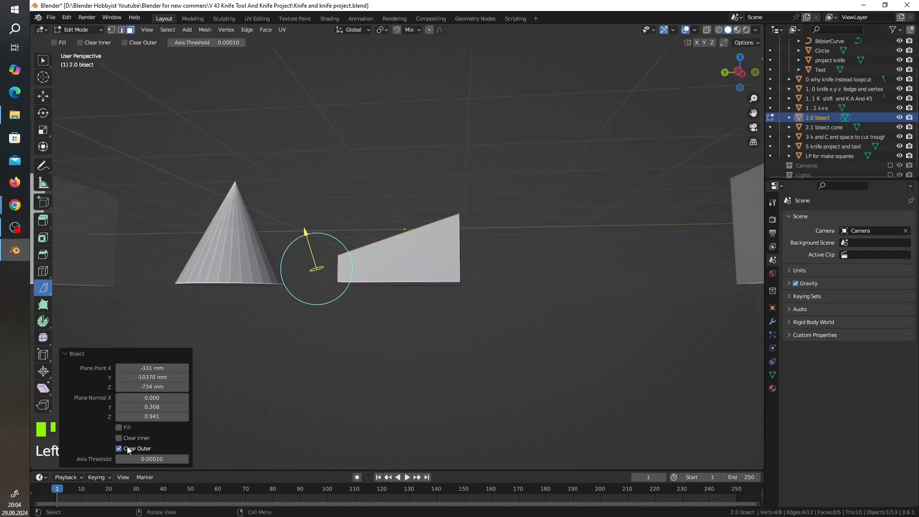
{"action": "middle_click_drag", "start_coordinate": [190, 415], "coordinate": [224, 431]}
{"action": "middle_click_drag", "start_coordinate": [458, 303], "coordinate": [199, 421]}
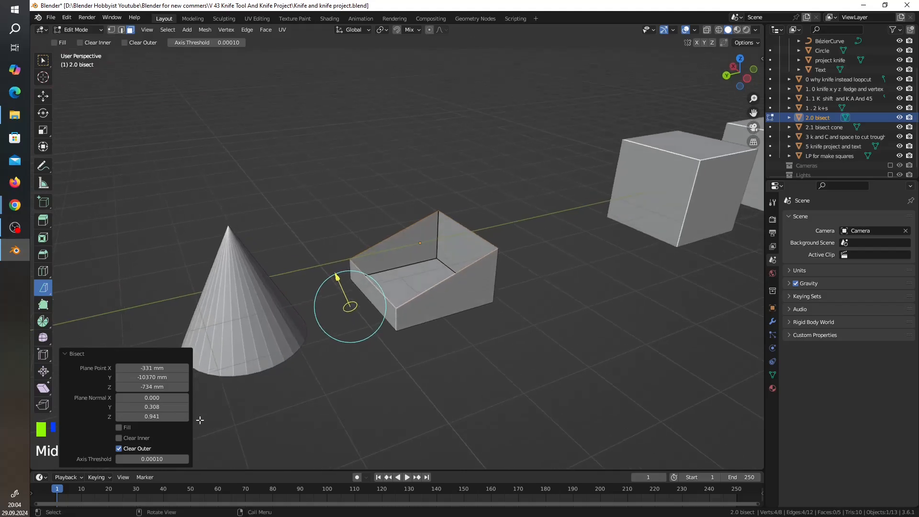
{"action": "left_click", "coordinate": [120, 427]}
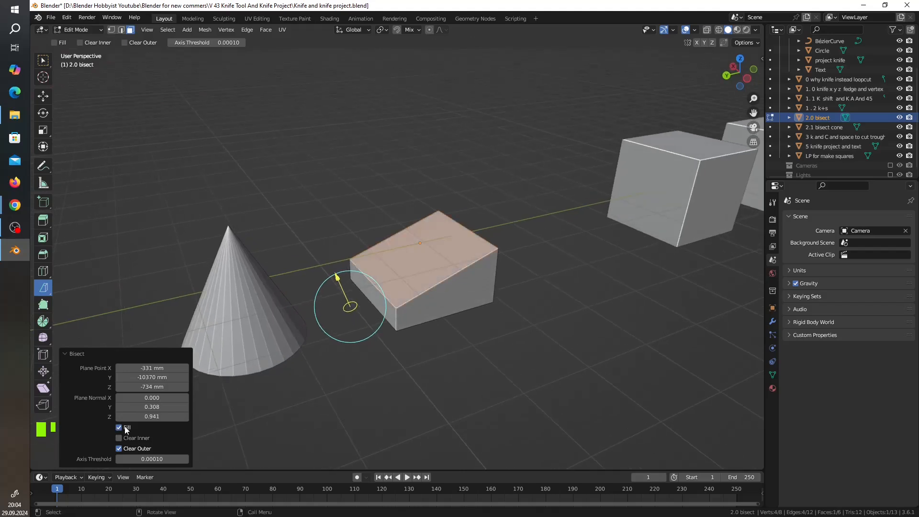
{"action": "left_click", "coordinate": [124, 427]}
{"action": "left_click", "coordinate": [125, 428]}
{"action": "left_click", "coordinate": [125, 427]}
{"action": "left_click", "coordinate": [125, 427]}
{"action": "scroll", "coordinate": [558, 283], "scroll_direction": "up", "scroll_amount": 2}
{"action": "middle_click_drag", "start_coordinate": [558, 286], "coordinate": [526, 270]}
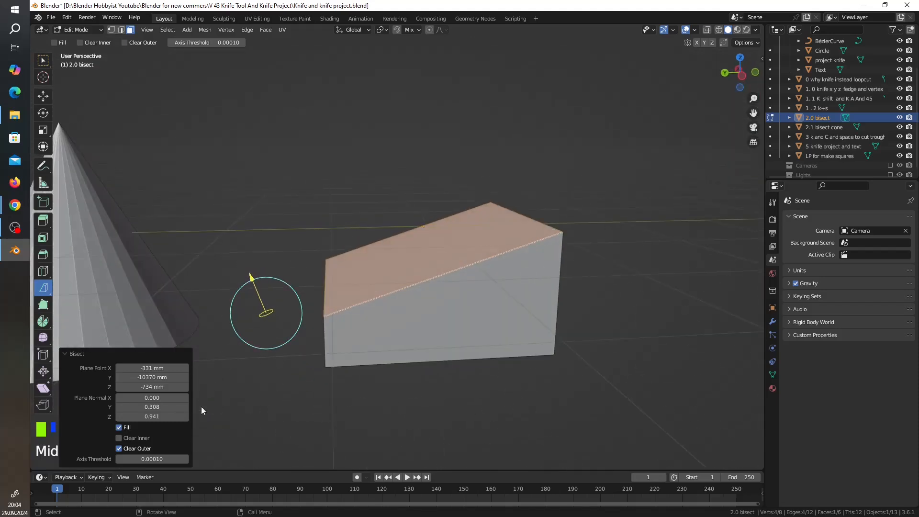
{"action": "mouse_move", "coordinate": [163, 456]}
{"action": "left_mouse_down"}
{"action": "mouse_move", "coordinate": [177, 456]}
{"action": "mouse_move", "coordinate": [149, 453]}
{"action": "left_mouse_up"}
{"action": "left_click", "coordinate": [322, 384]}
{"action": "key", "text": "ctrl+z"}
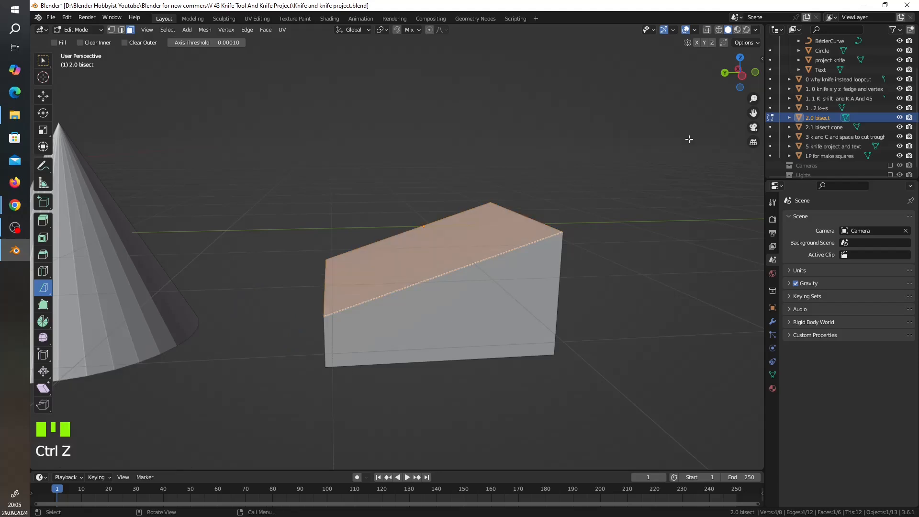
Leave Edit Mode, select the cone "2.1 bisect cone" and enter Edit Mode on it.
{"action": "left_click", "coordinate": [836, 128]}
{"action": "scroll", "coordinate": [644, 209], "scroll_direction": "down", "scroll_amount": 5}
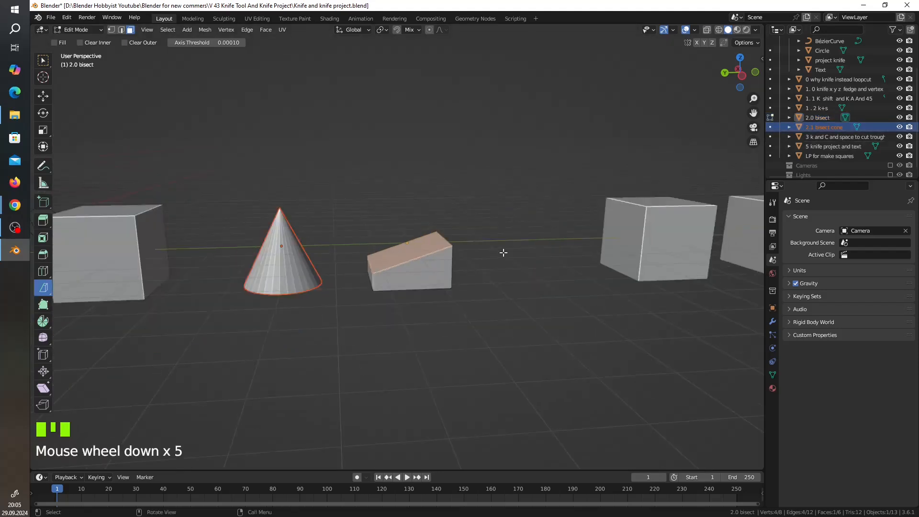
{"action": "key", "text": "Tab"}
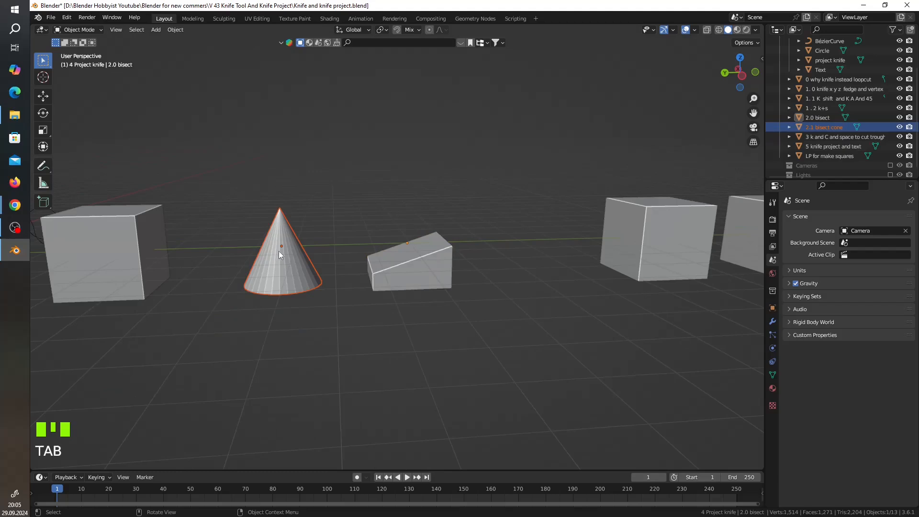
{"action": "left_click", "coordinate": [278, 251]}
{"action": "key", "text": "Tab"}
{"action": "middle_click_drag", "start_coordinate": [279, 251], "coordinate": [465, 247]}
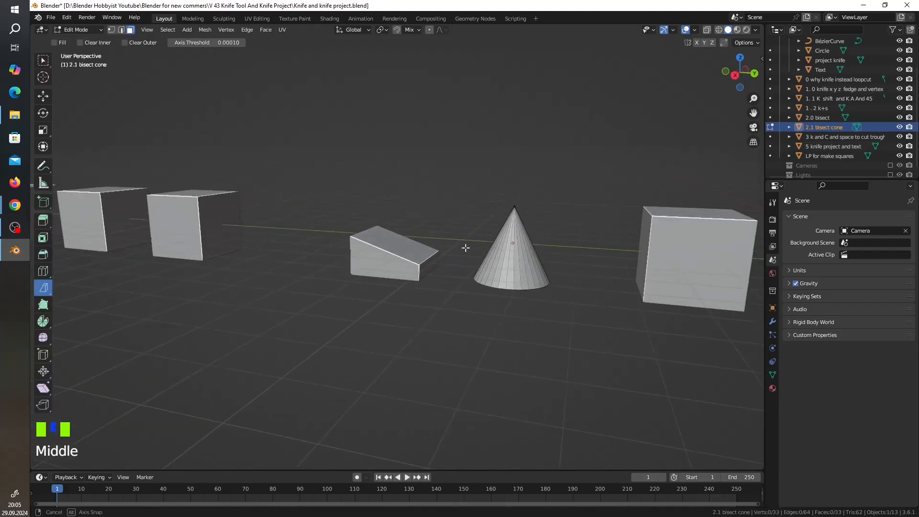
In right orthographic view, try to add a single loop cut around the cone.
{"action": "left_click", "coordinate": [735, 75]}
{"action": "scroll", "coordinate": [474, 257], "scroll_direction": "up", "scroll_amount": 2}
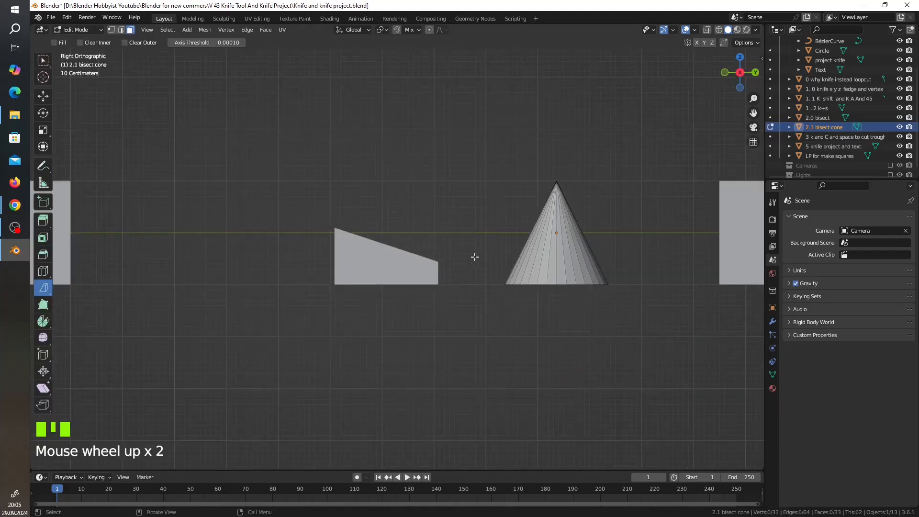
{"action": "middle_click_drag", "start_coordinate": [607, 254], "coordinate": [421, 250], "text": "shift"}
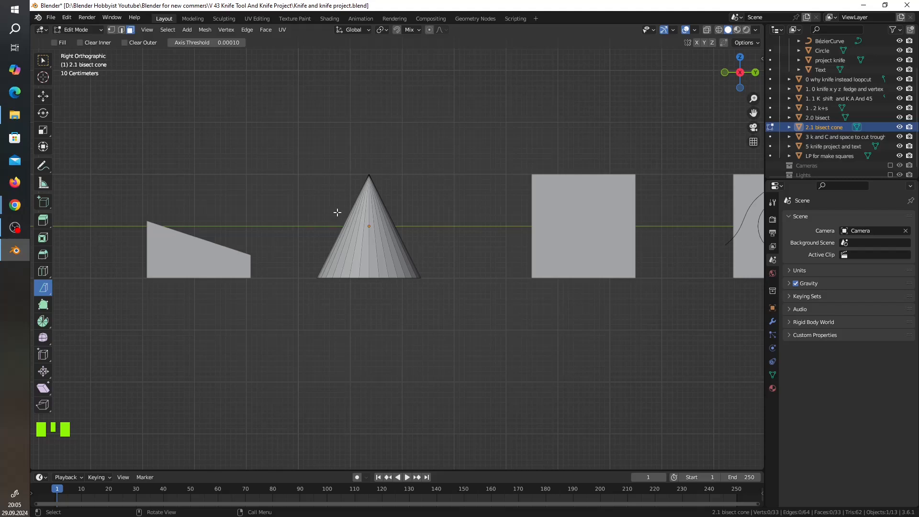
{"action": "scroll", "coordinate": [337, 212], "scroll_direction": "up", "scroll_amount": 2}
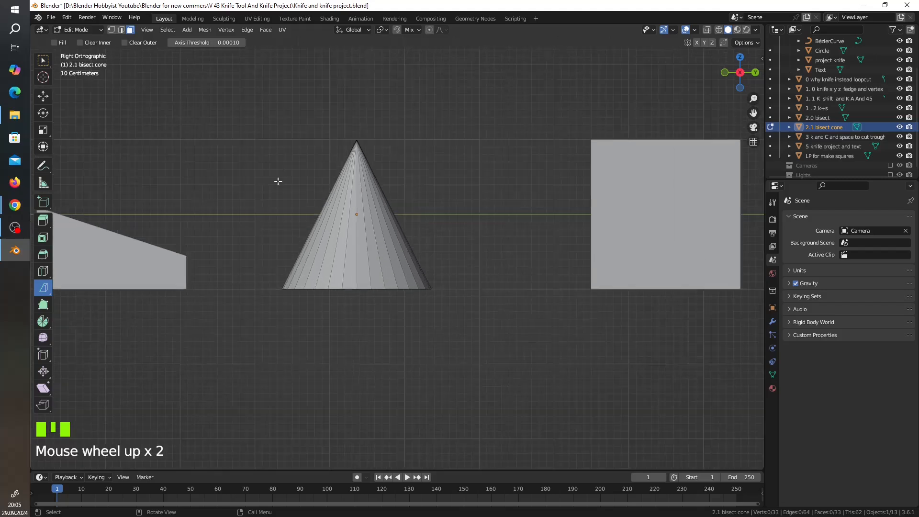
{"action": "left_click", "coordinate": [43, 271]}
{"action": "left_click", "coordinate": [313, 263]}
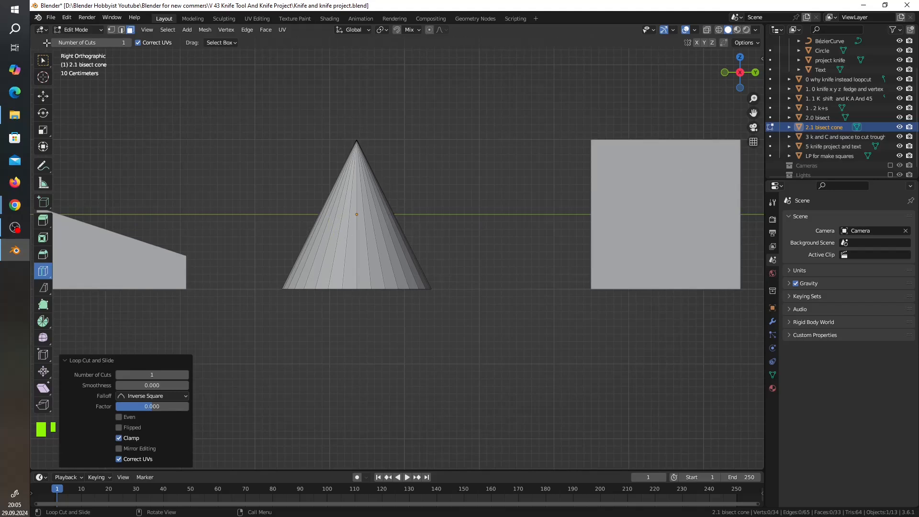
Select all faces of the cone except its circular base.
{"action": "key", "text": "a"}
{"action": "middle_click_drag", "start_coordinate": [446, 203], "coordinate": [367, 266]}
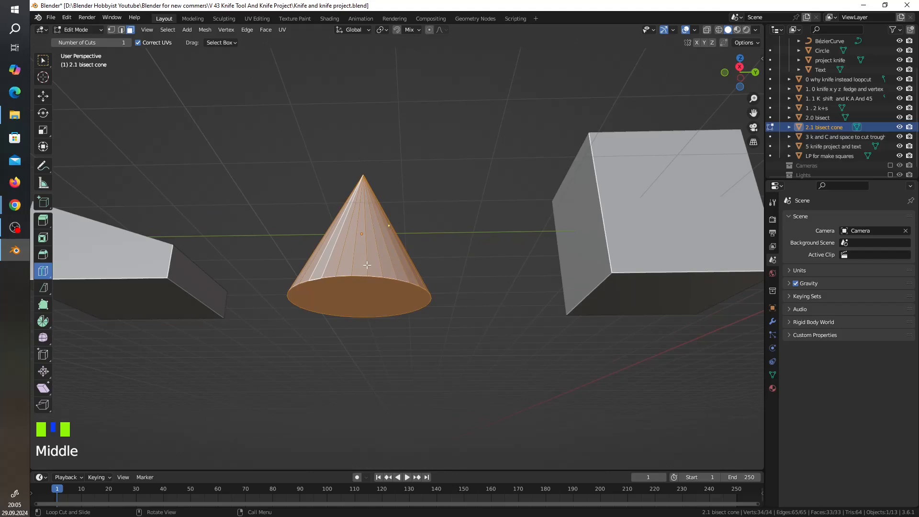
{"action": "left_click", "coordinate": [360, 298], "text": "shift"}
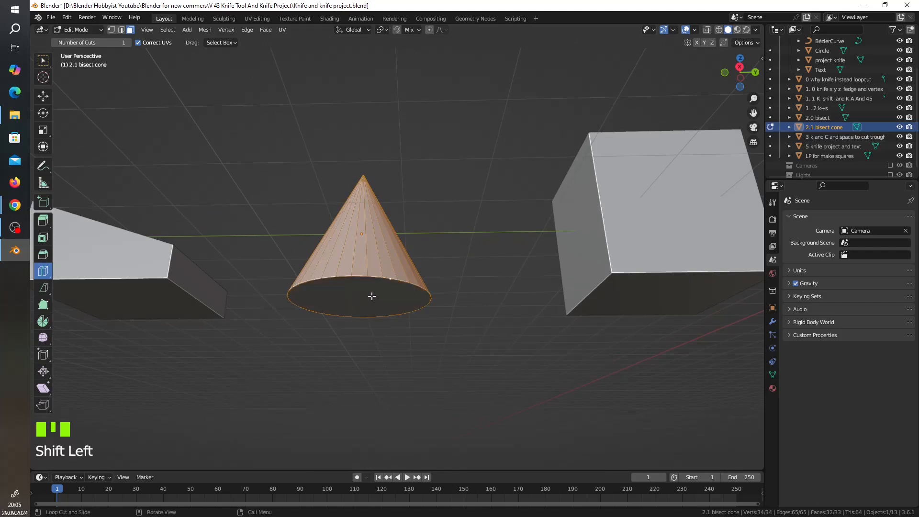
{"action": "middle_click_drag", "start_coordinate": [372, 296], "coordinate": [383, 335]}
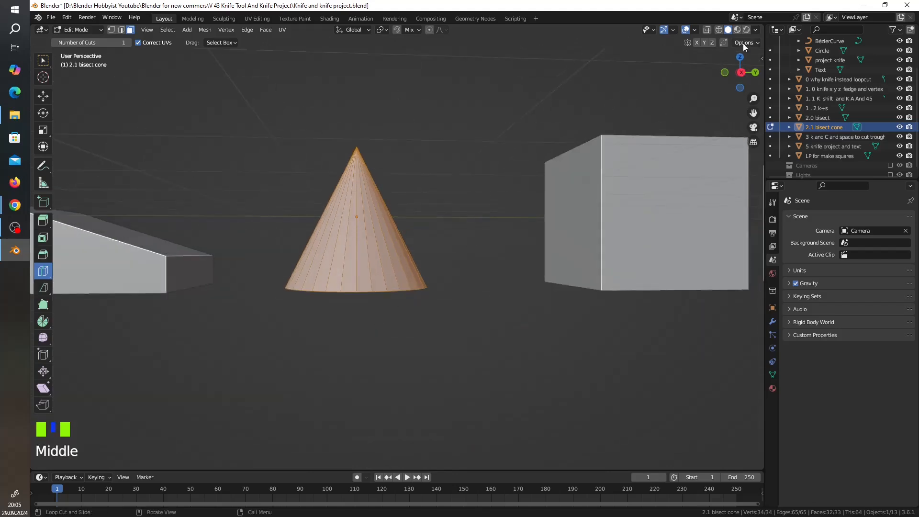
In right orthographic view, bisect the cone's selected side faces with a nearly horizontal line through its upper half.
{"action": "left_click", "coordinate": [737, 76]}
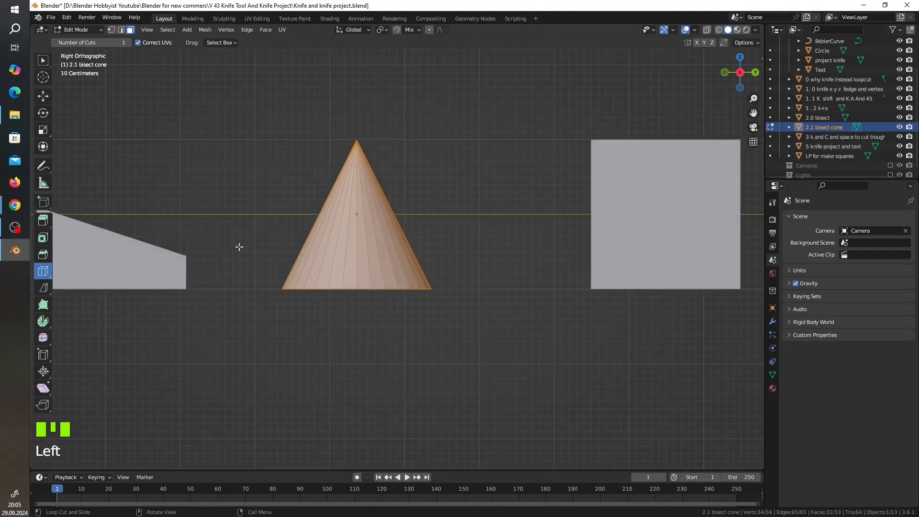
{"action": "left_click", "coordinate": [47, 288]}
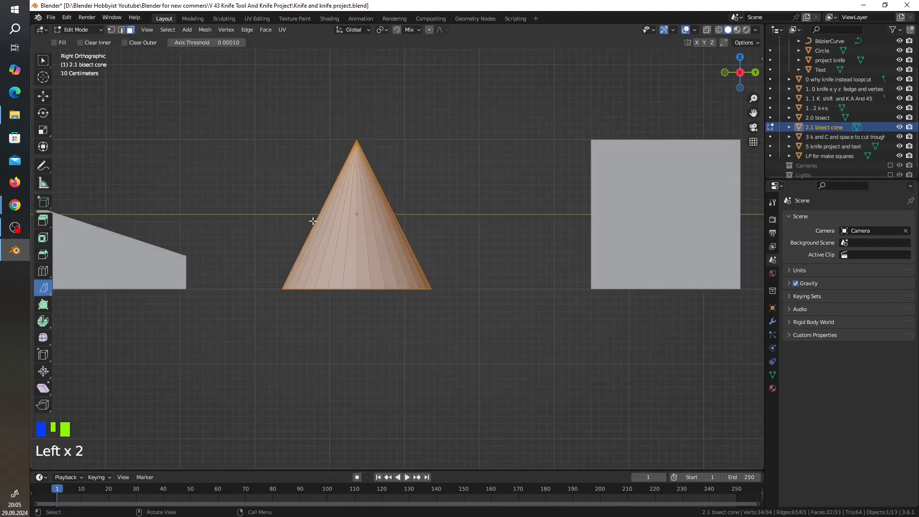
{"action": "left_click", "coordinate": [305, 193]}
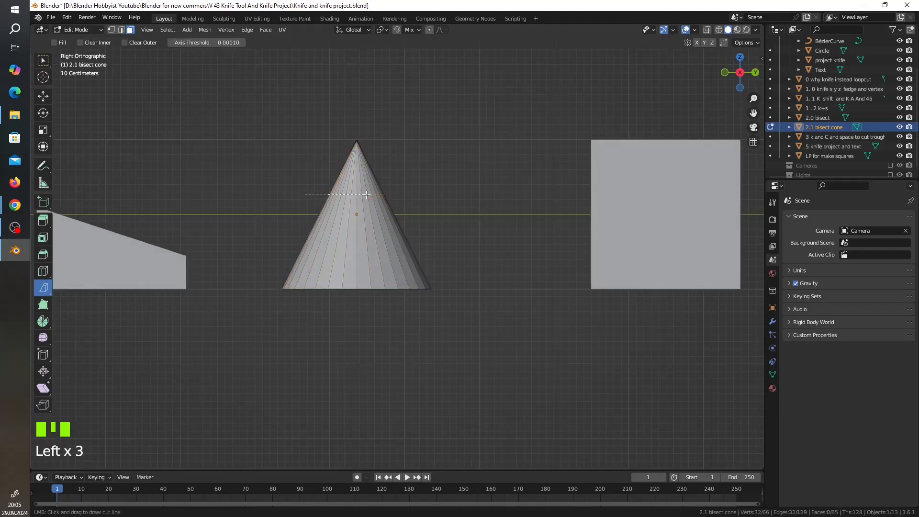
{"action": "left_click_drag", "start_coordinate": [369, 194], "coordinate": [369, 194]}
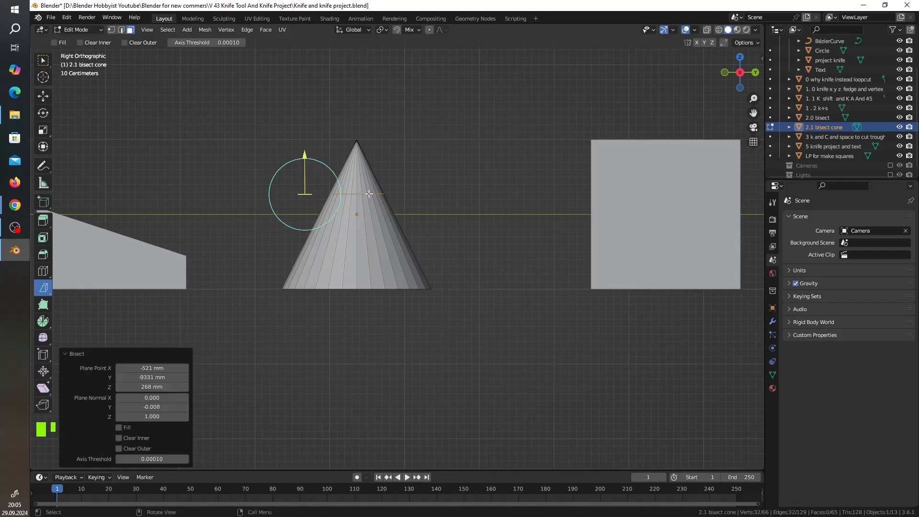
{"action": "key", "text": "Return"}
{"action": "left_click", "coordinate": [369, 193]}
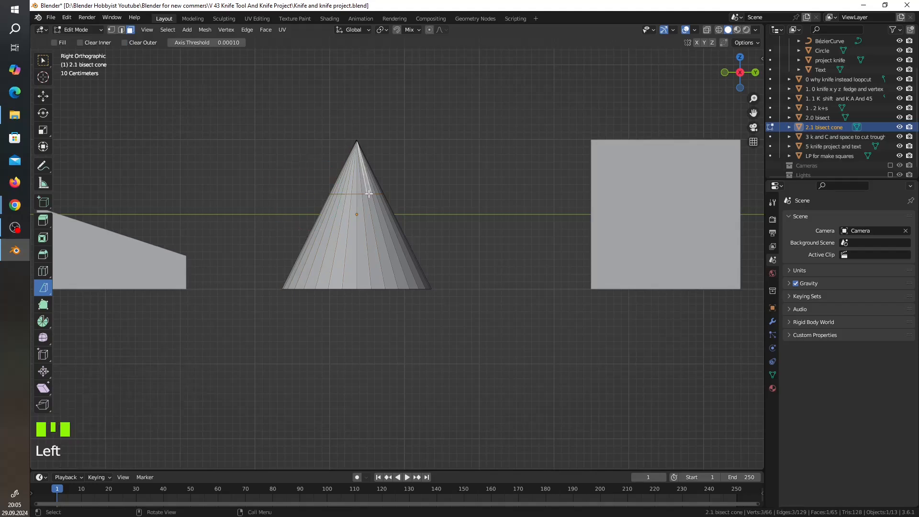
Add two single loop cuts to the cone's side faces below the bisect line.
{"action": "left_click", "coordinate": [48, 272]}
{"action": "left_click", "coordinate": [44, 272]}
{"action": "left_click", "coordinate": [333, 260]}
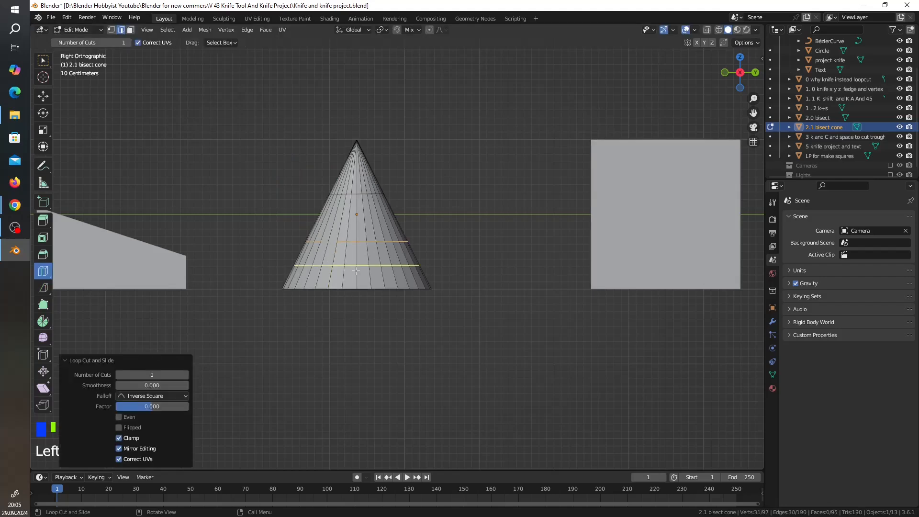
{"action": "key", "text": "Return"}
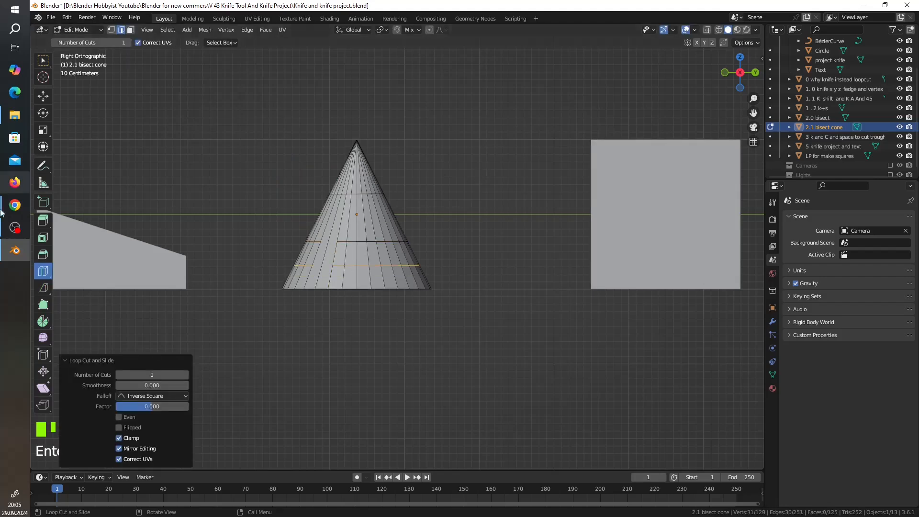
Switch back to the Knife tool, leave the cone and enter Edit Mode on "3 k and C and space to cut trough".
{"action": "left_click_drag", "start_coordinate": [39, 287], "coordinate": [75, 287]}
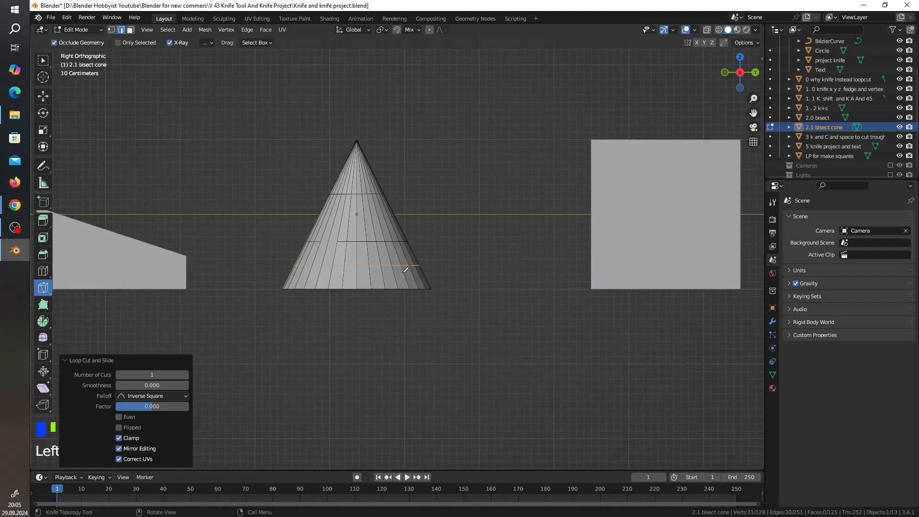
{"action": "key", "text": "Tab"}
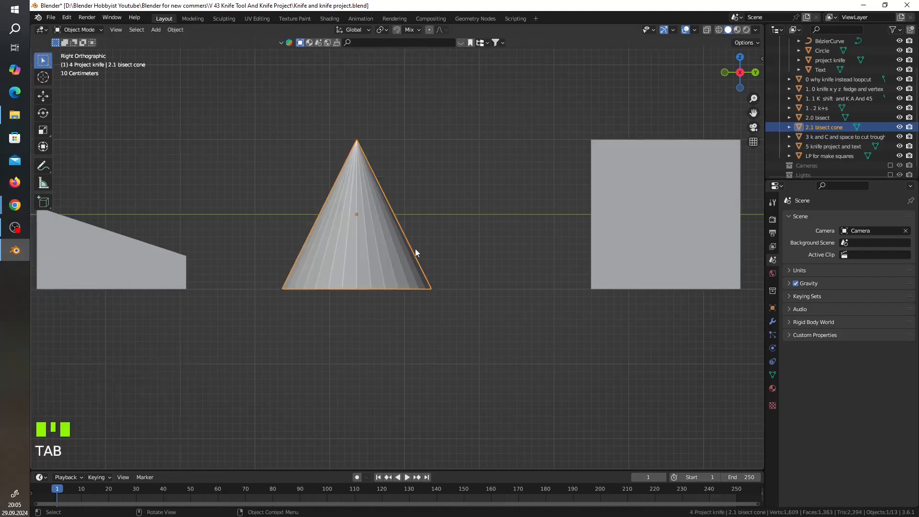
{"action": "left_click", "coordinate": [823, 137]}
{"action": "key", "text": "Tab"}
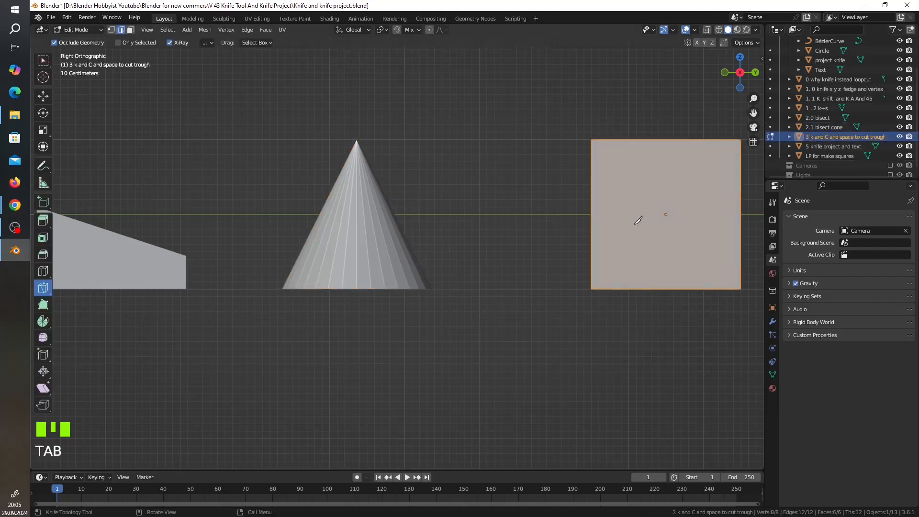
Enter Edit Mode on the cube "1 . 2 k+s" to examine its existing knife cut.
{"action": "middle_click_drag", "start_coordinate": [582, 253], "coordinate": [456, 265], "text": "shift"}
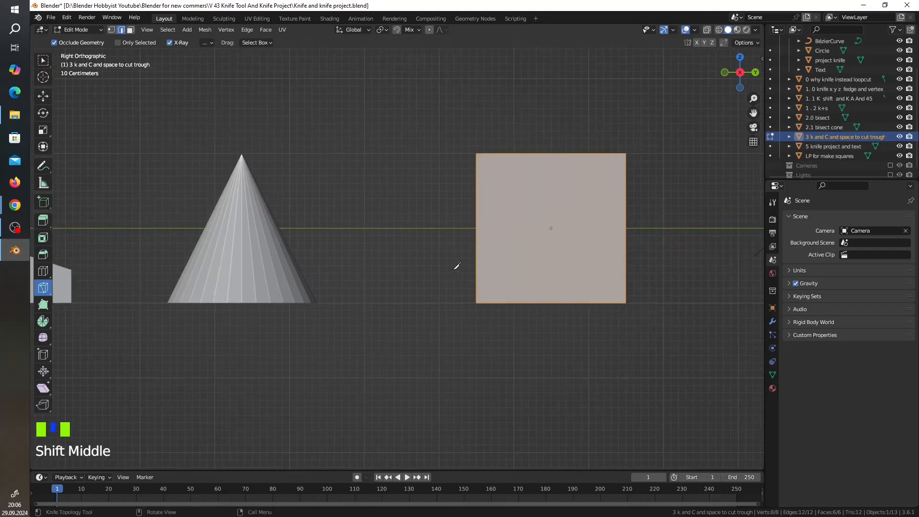
{"action": "scroll", "coordinate": [455, 264], "scroll_direction": "down", "scroll_amount": 4}
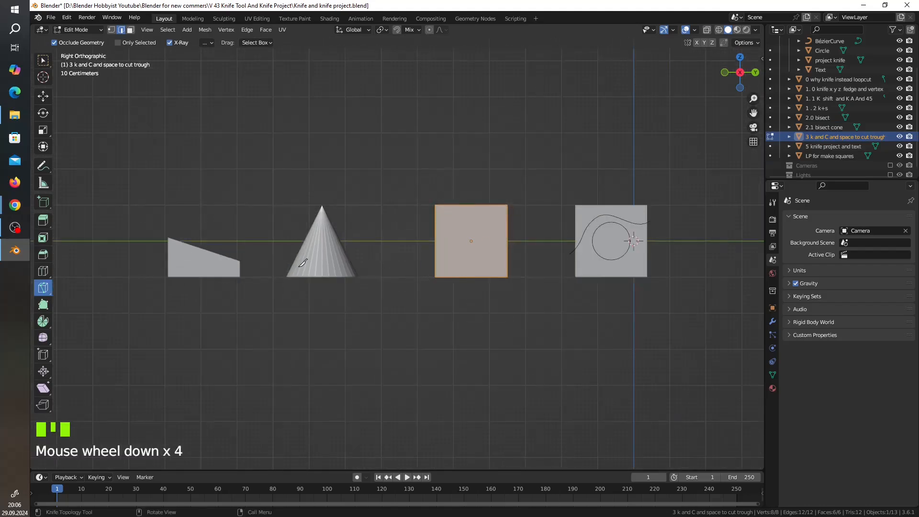
{"action": "middle_click_drag", "start_coordinate": [244, 268], "coordinate": [268, 273]}
{"action": "scroll", "coordinate": [274, 279], "scroll_direction": "down", "scroll_amount": 4}
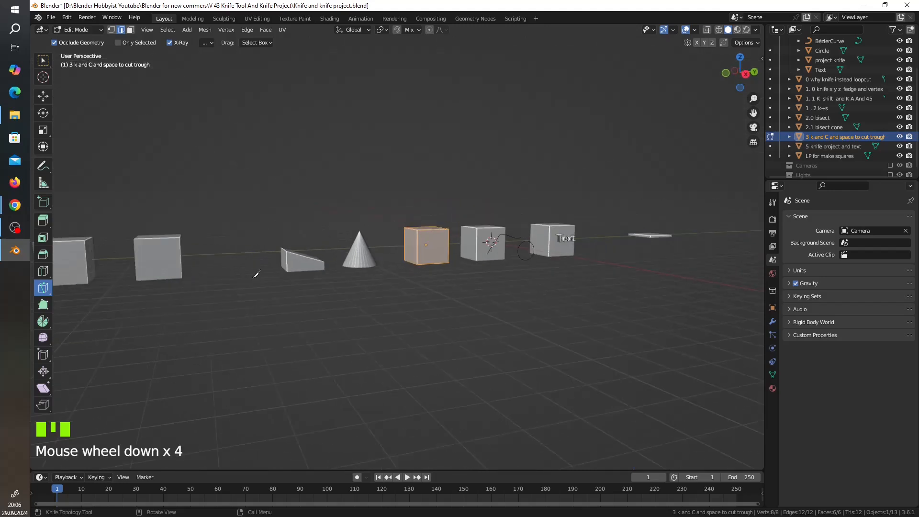
{"action": "key", "text": "Tab"}
{"action": "left_click", "coordinate": [166, 252]}
{"action": "key", "text": "Tab"}
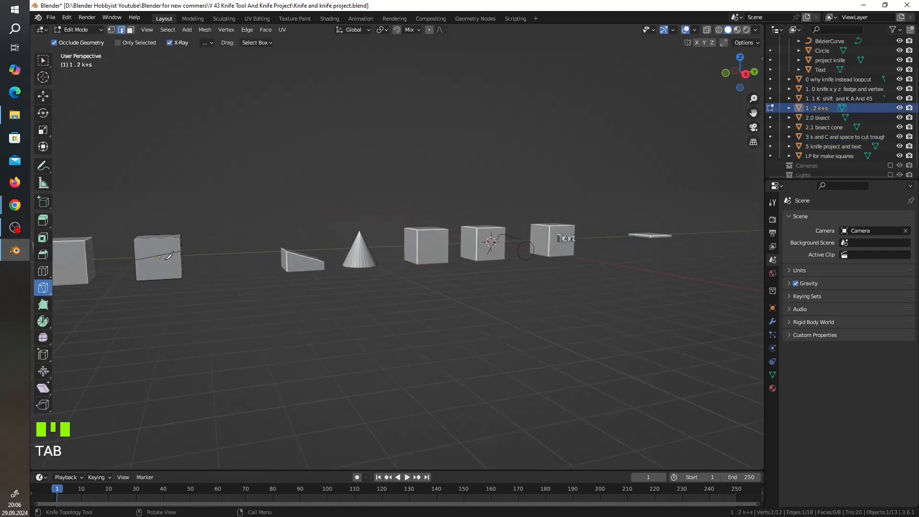
{"action": "middle_click_drag", "start_coordinate": [224, 256], "coordinate": [279, 234]}
{"action": "scroll", "coordinate": [188, 239], "scroll_direction": "up", "scroll_amount": 2}
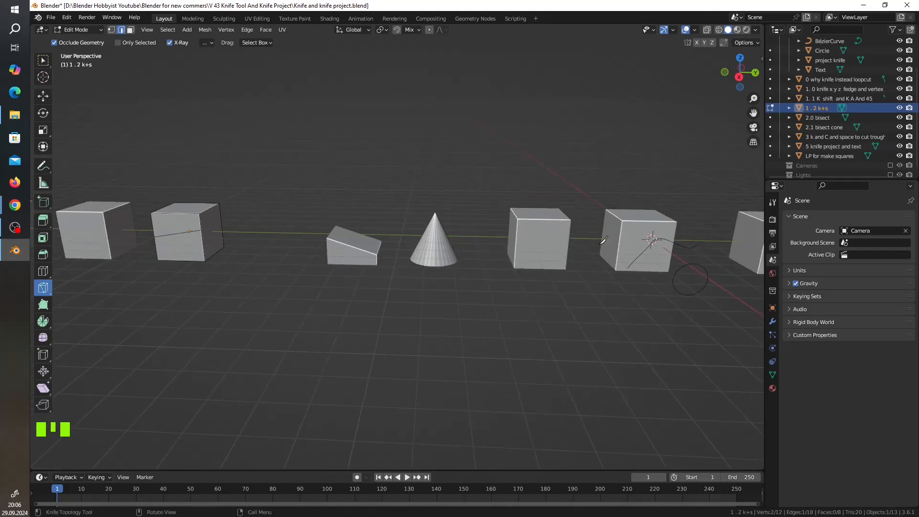
Return to Edit Mode on "3 k and C and space to cut trough" and view it in right orthographic view.
{"action": "key", "text": "Tab"}
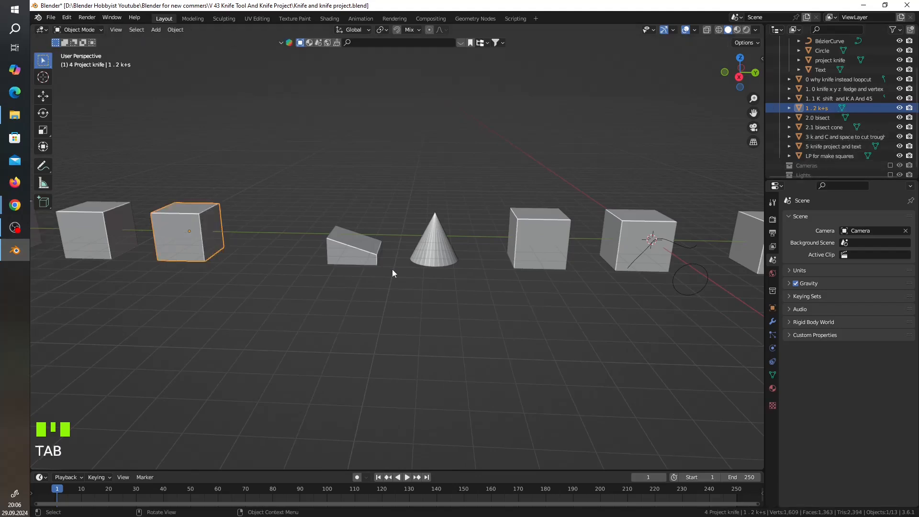
{"action": "left_click", "coordinate": [831, 137]}
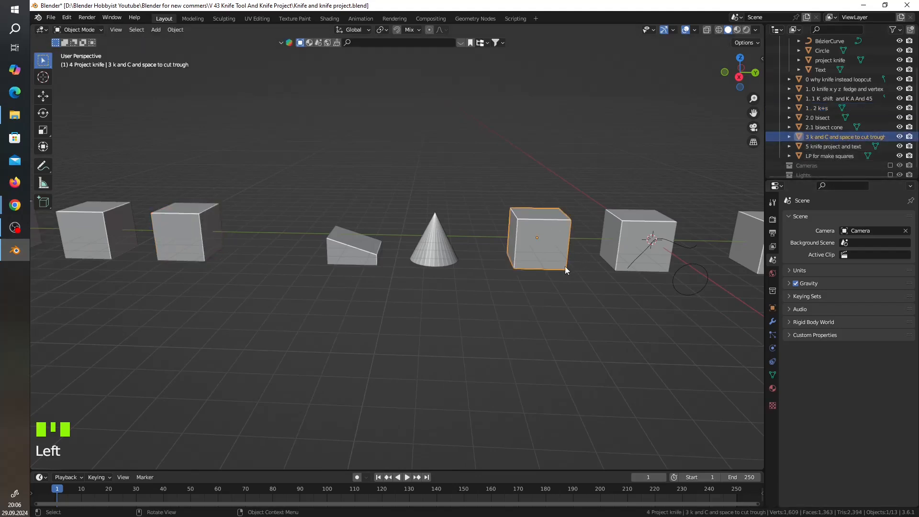
{"action": "key", "text": "Tab"}
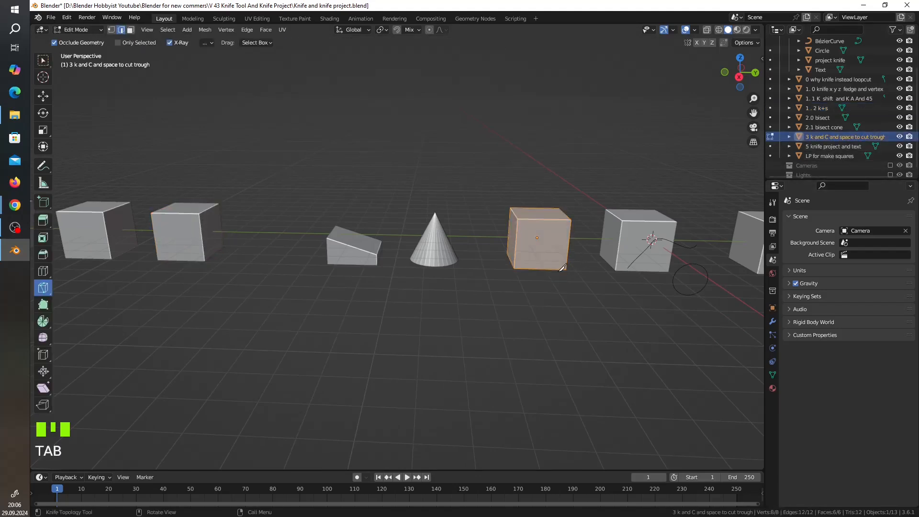
{"action": "left_click", "coordinate": [739, 77]}
{"action": "middle_click_drag", "start_coordinate": [575, 160], "coordinate": [461, 160], "text": "shift"}
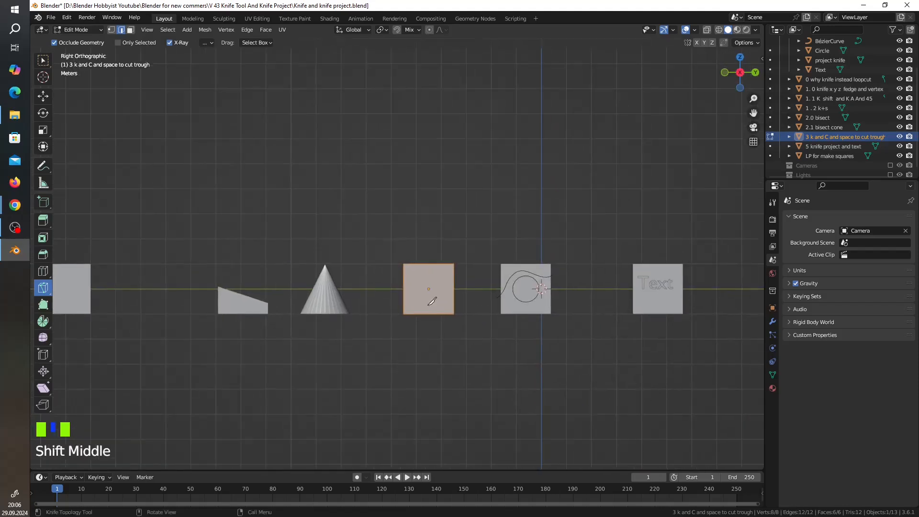
{"action": "scroll", "coordinate": [431, 293], "scroll_direction": "up", "scroll_amount": 4}
{"action": "middle_click_drag", "start_coordinate": [431, 293], "coordinate": [383, 190], "text": "shift"}
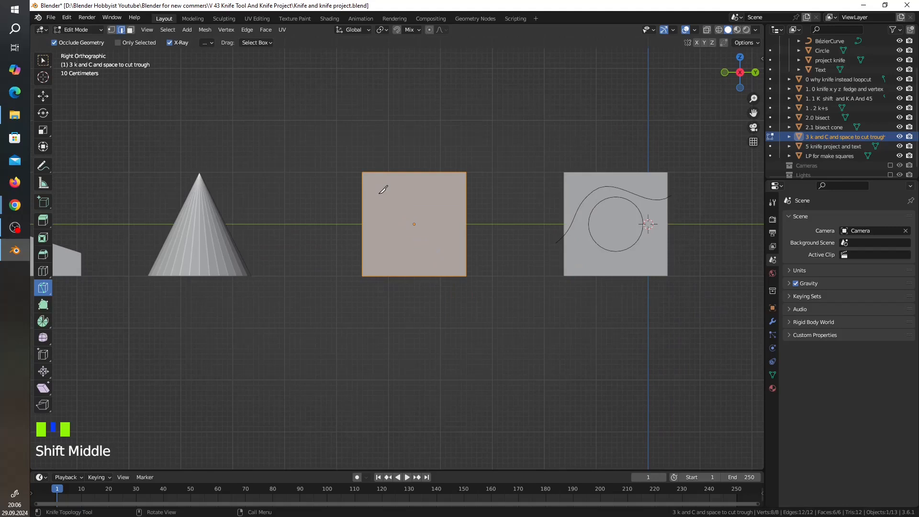
With the Knife set to cut through and constrained to the Y axis, cut horizontally across the whole cube slightly above its centre.
{"action": "key", "text": "k"}
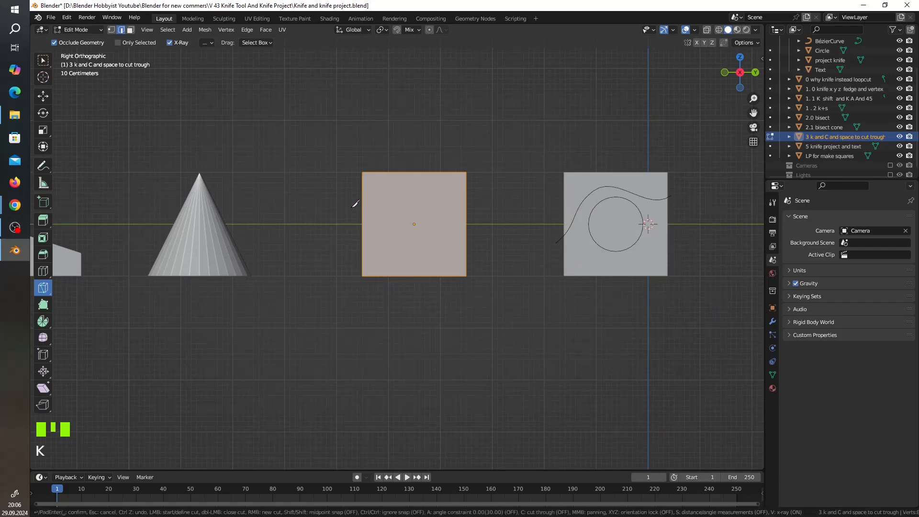
{"action": "key", "text": "c"}
{"action": "left_click", "coordinate": [339, 215]}
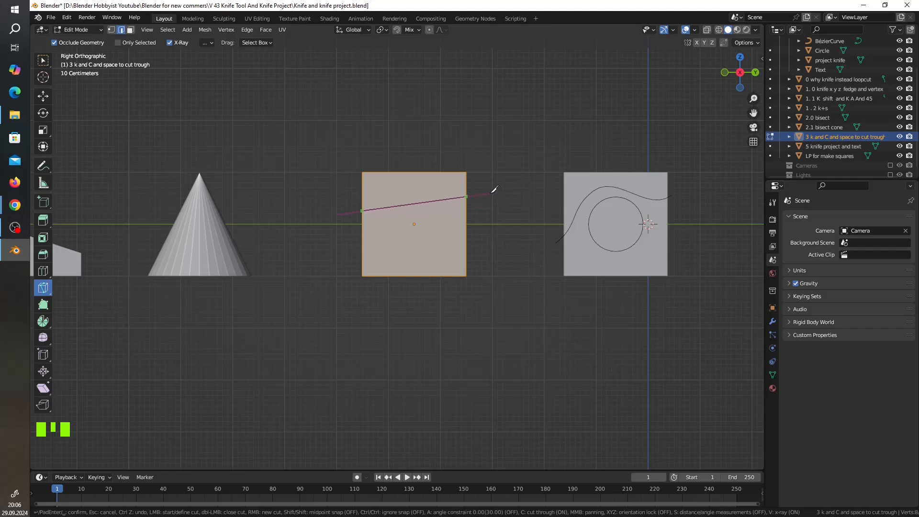
{"action": "key", "text": "y"}
{"action": "key", "text": "space"}
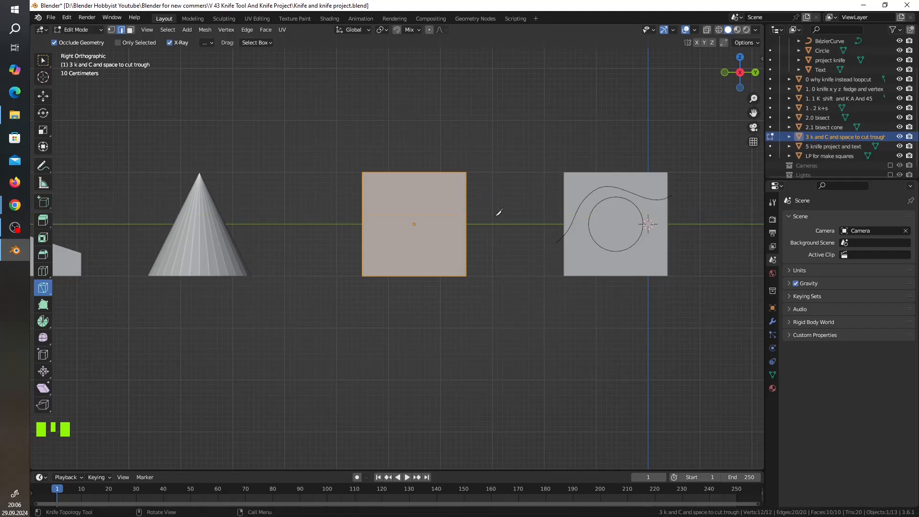
{"action": "middle_click_drag", "start_coordinate": [498, 211], "coordinate": [474, 244]}
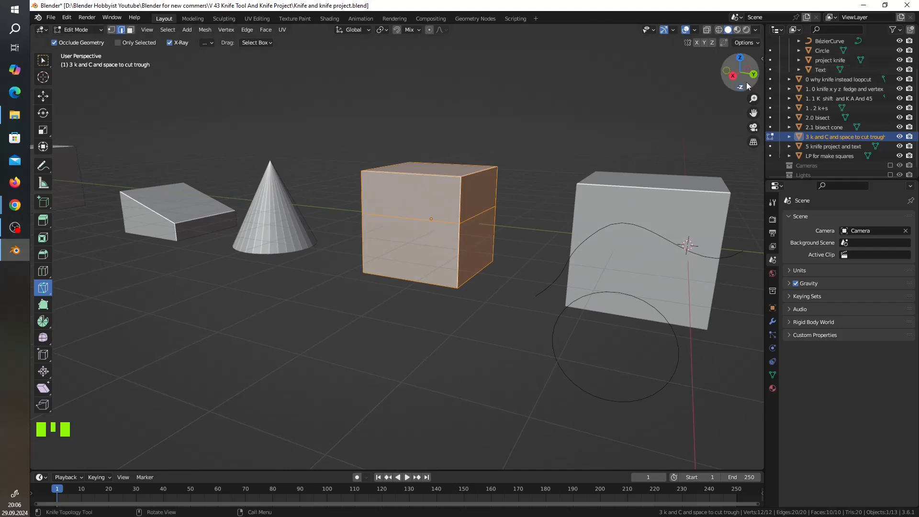
In right orthographic view, knife a seven-point zigzag through the entire cube above the horizontal cut, from one side edge to the other.
{"action": "left_click", "coordinate": [733, 76]}
{"action": "scroll", "coordinate": [331, 246], "scroll_direction": "up", "scroll_amount": 5}
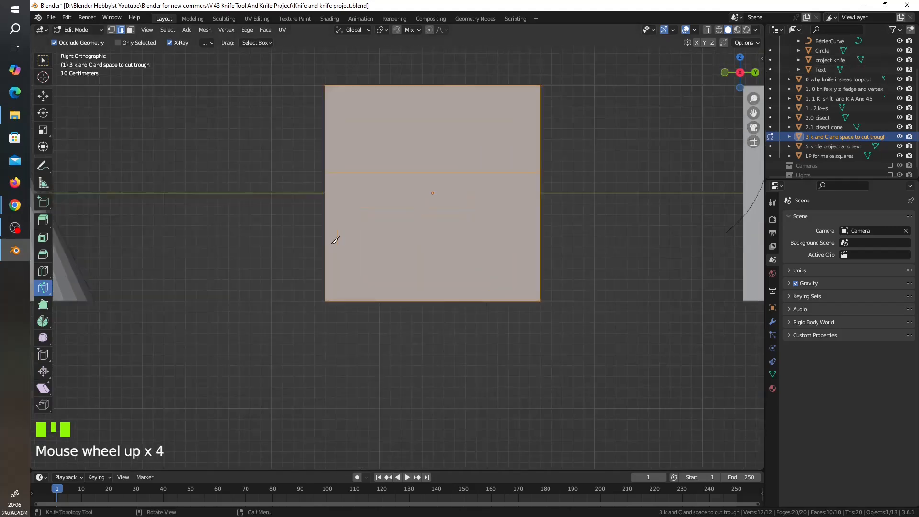
{"action": "middle_click_drag", "start_coordinate": [338, 209], "coordinate": [271, 200], "text": "shift"}
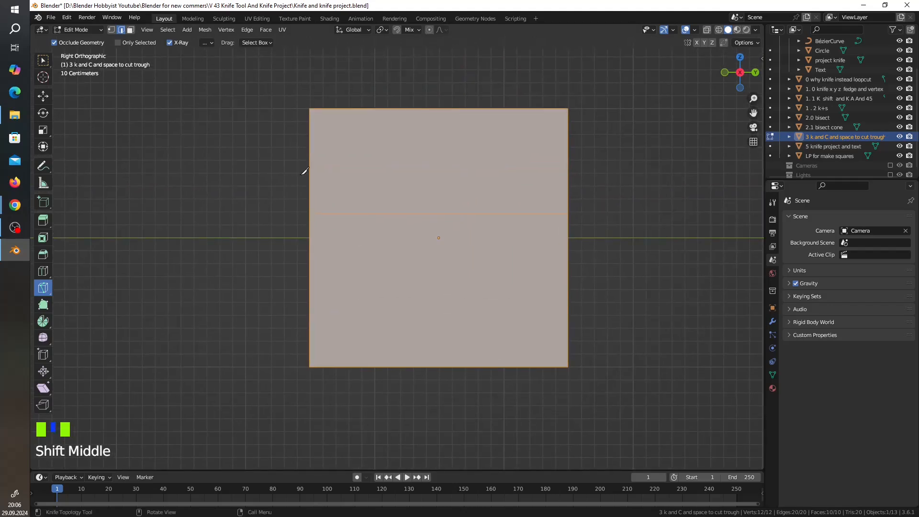
{"action": "key", "text": "k"}
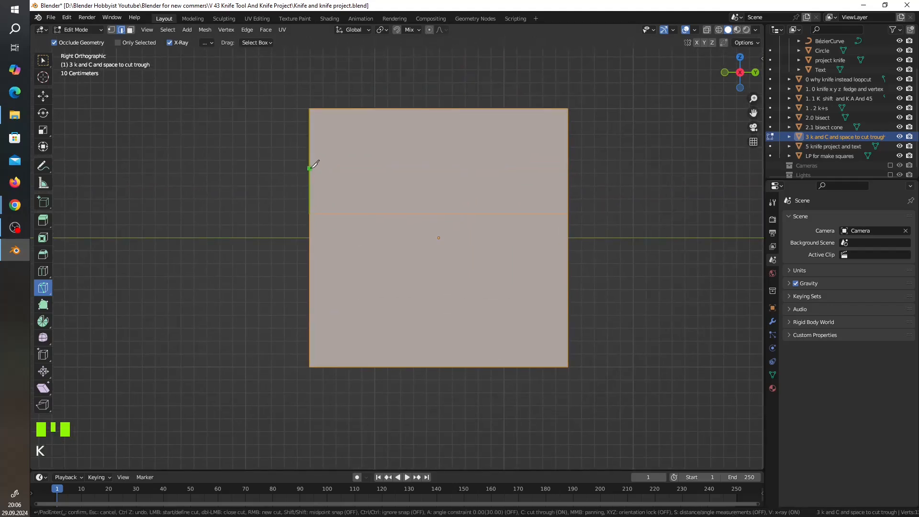
{"action": "left_click", "coordinate": [310, 168]}
{"action": "left_click", "coordinate": [356, 141]}
{"action": "left_click", "coordinate": [405, 177]}
{"action": "left_click", "coordinate": [449, 149]}
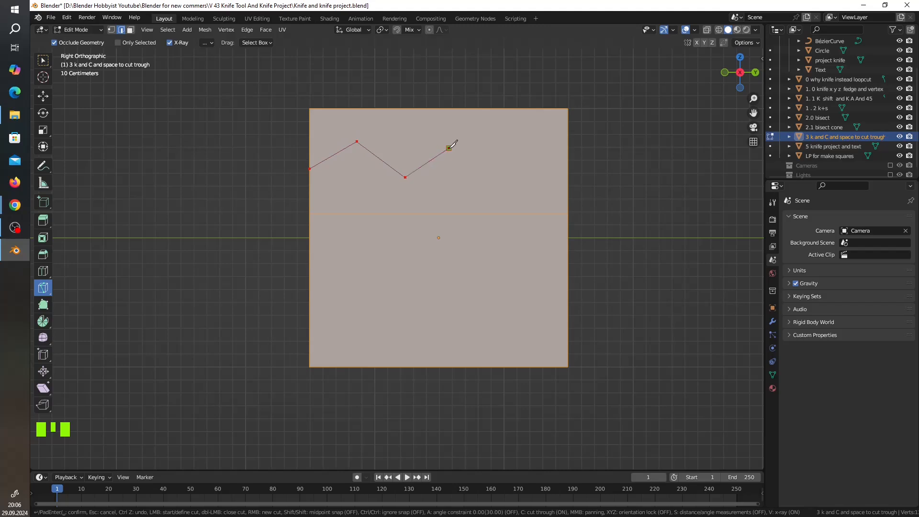
{"action": "left_click", "coordinate": [485, 180]}
{"action": "left_click", "coordinate": [531, 149]}
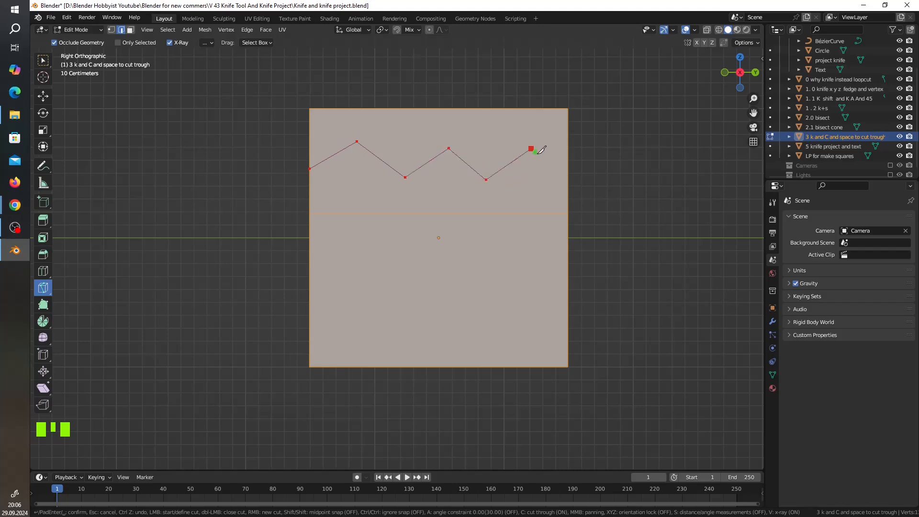
{"action": "left_click", "coordinate": [568, 183]}
{"action": "key", "text": "space"}
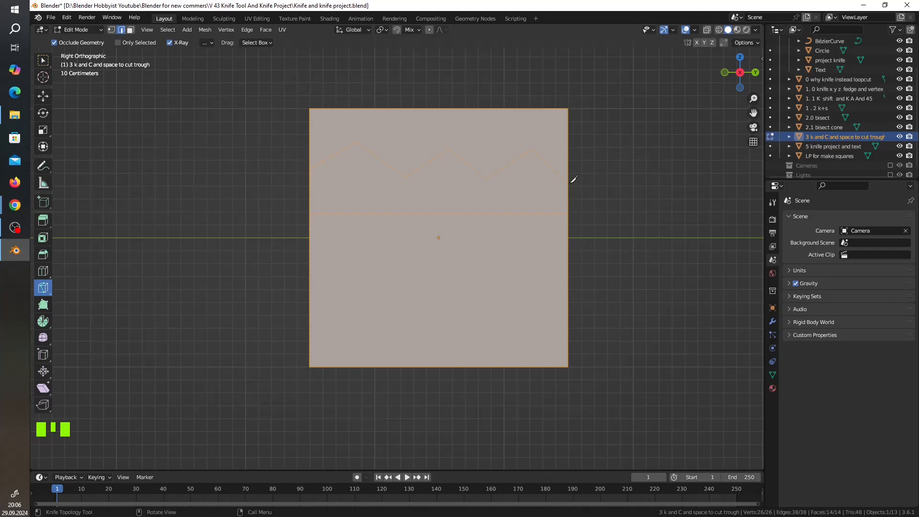
{"action": "middle_click_drag", "start_coordinate": [601, 186], "coordinate": [568, 201]}
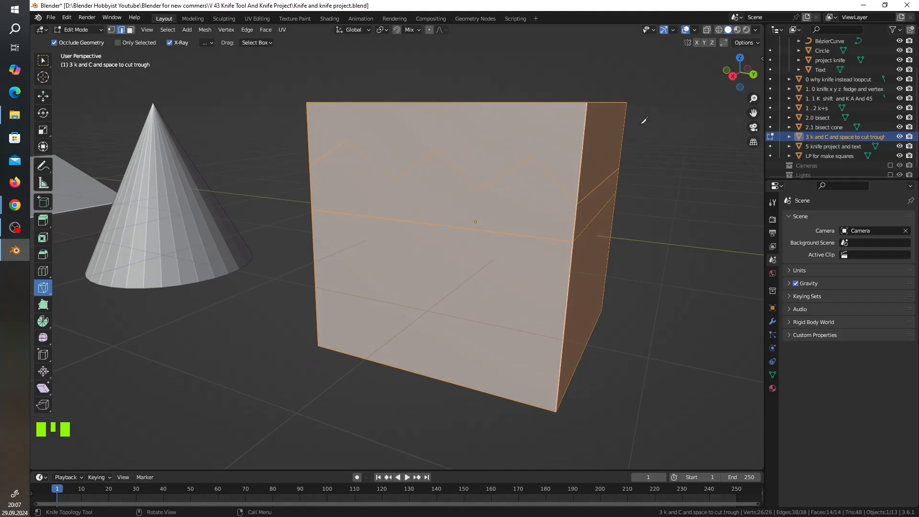
Leave Edit Mode and select the "4 Project knife" collection.
{"action": "key", "text": "Tab"}
{"action": "scroll", "coordinate": [716, 214], "scroll_direction": "down", "scroll_amount": 3}
{"action": "scroll", "coordinate": [842, 80], "scroll_direction": "up", "scroll_amount": 6}
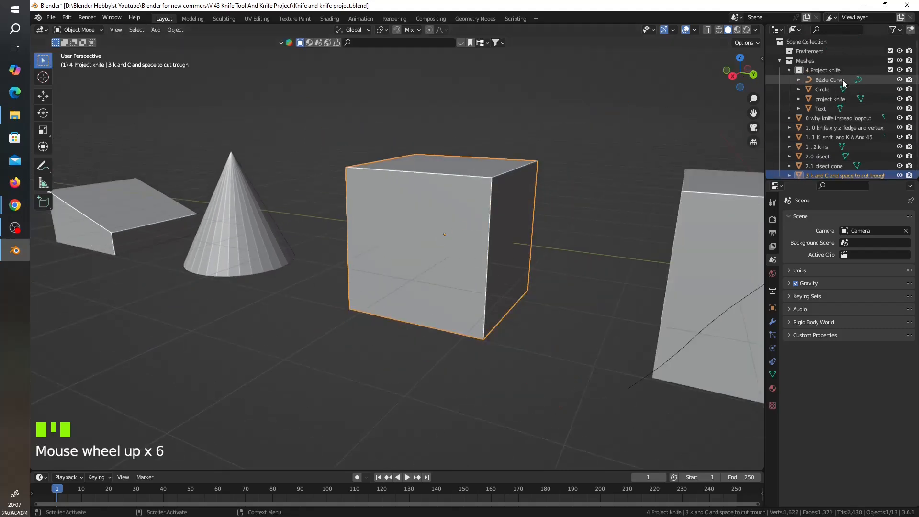
{"action": "left_click", "coordinate": [833, 71]}
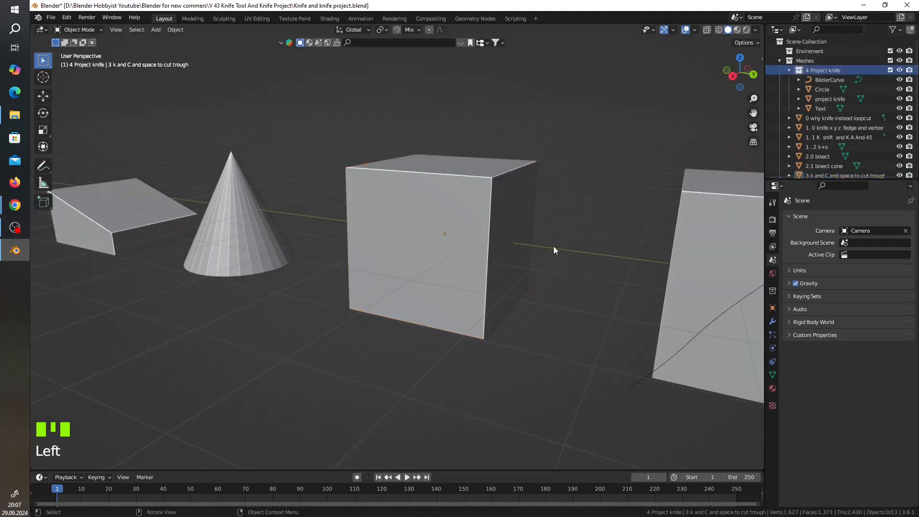
{"action": "scroll", "coordinate": [503, 281], "scroll_direction": "down", "scroll_amount": 3}
{"action": "middle_click_drag", "start_coordinate": [622, 287], "coordinate": [567, 259], "text": "shift"}
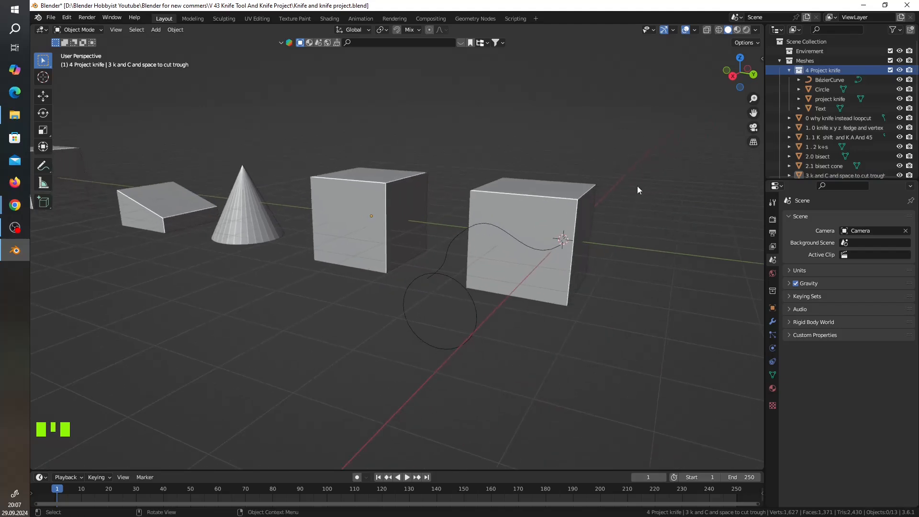
Hide the BézierCurve, select the "project knife" cube and check the Circle's alignment with it in right orthographic view.
{"action": "left_click", "coordinate": [562, 214]}
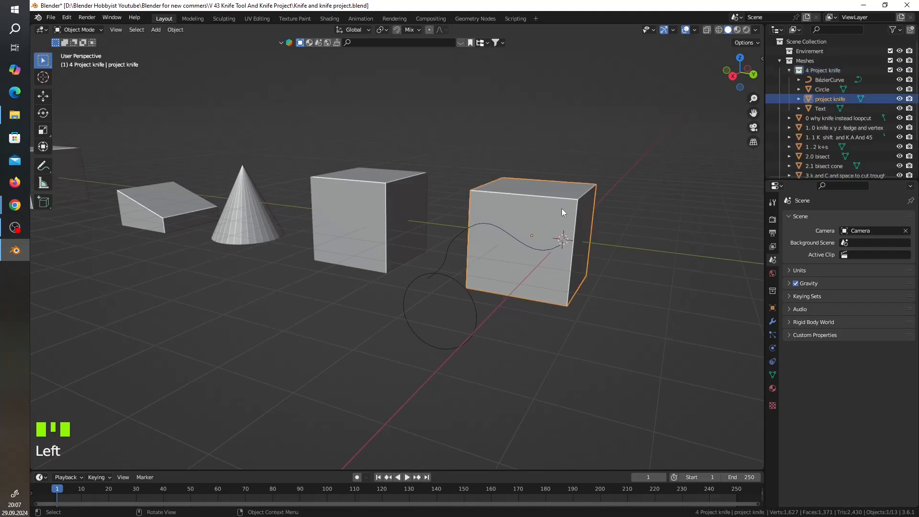
{"action": "left_click", "coordinate": [899, 79]}
{"action": "left_click", "coordinate": [463, 291]}
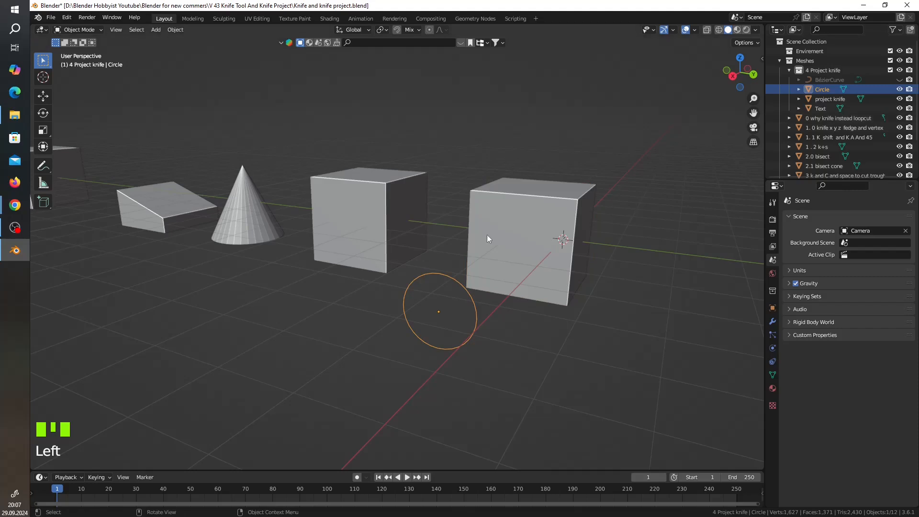
{"action": "left_click", "coordinate": [508, 238]}
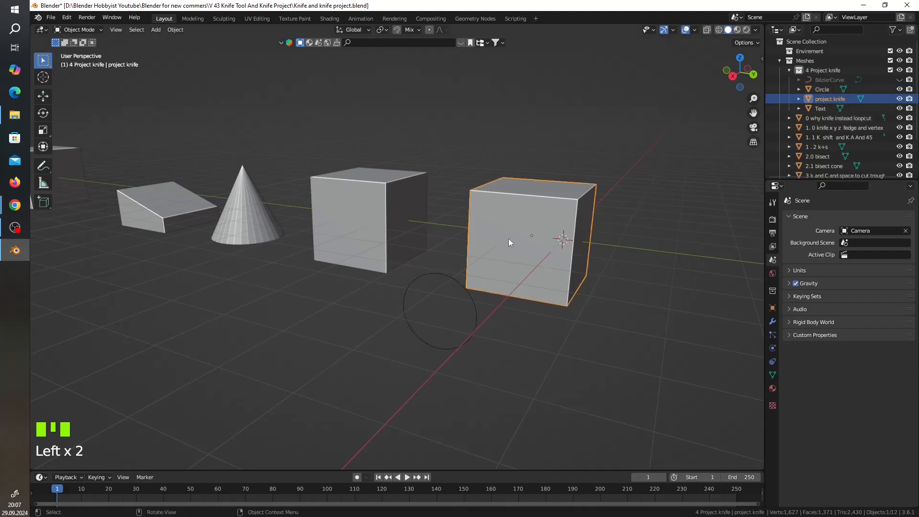
{"action": "left_click", "coordinate": [731, 76]}
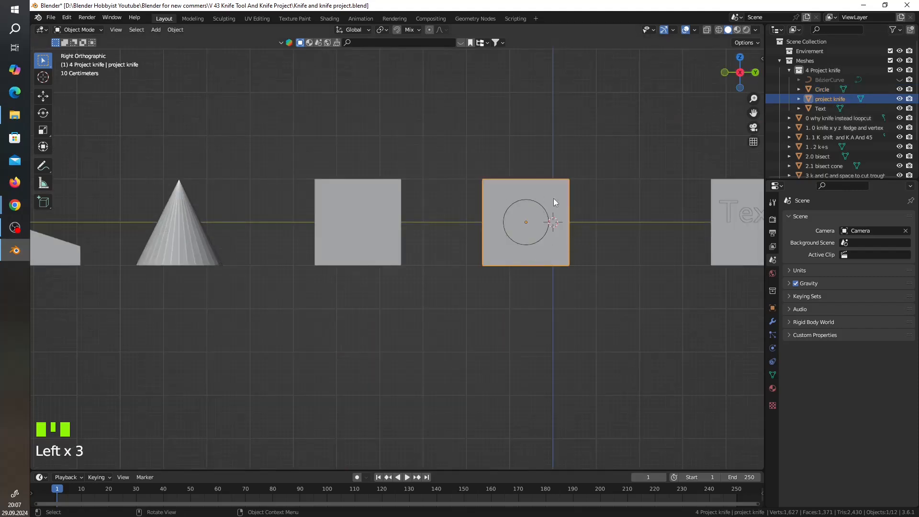
{"action": "middle_click_drag", "start_coordinate": [579, 233], "coordinate": [559, 243]}
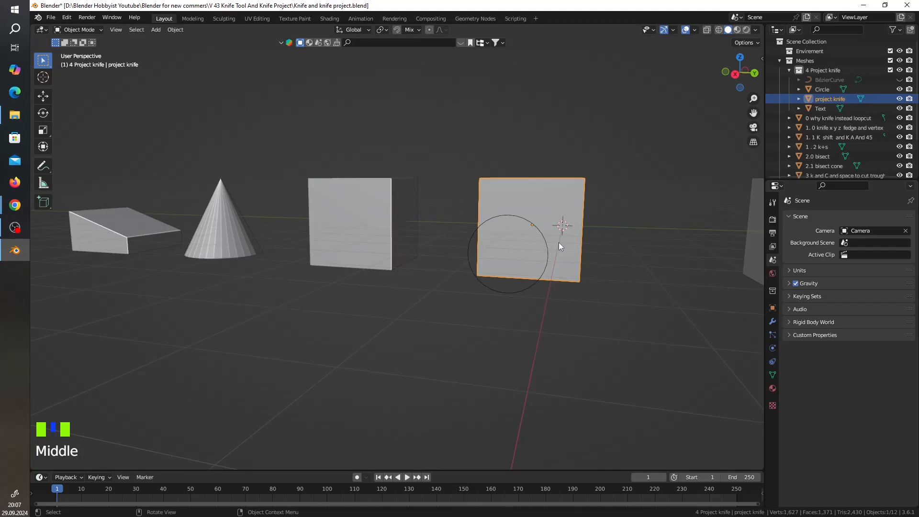
In Edit Mode on the "project knife" cube, switch to the Select Box tool with face selection and select all faces.
{"action": "key", "text": "Tab"}
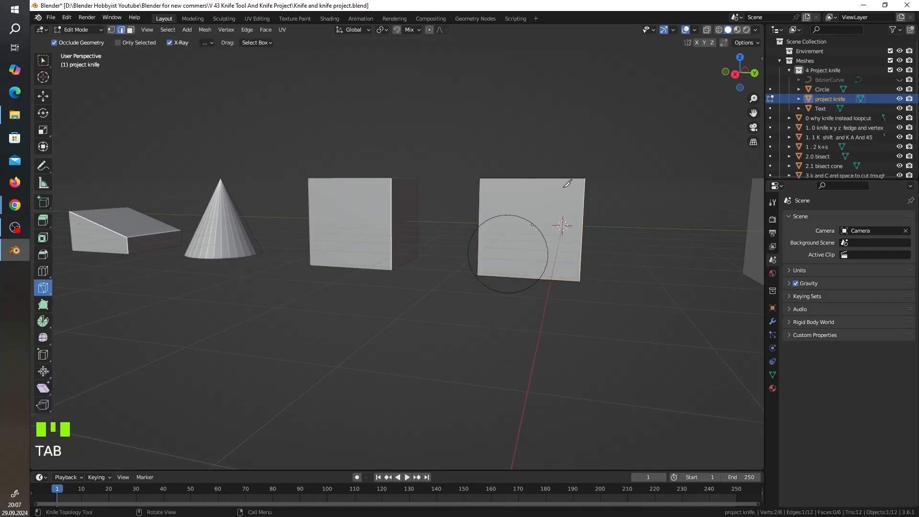
{"action": "middle_click_drag", "start_coordinate": [568, 184], "coordinate": [559, 203]}
{"action": "left_click", "coordinate": [43, 60]}
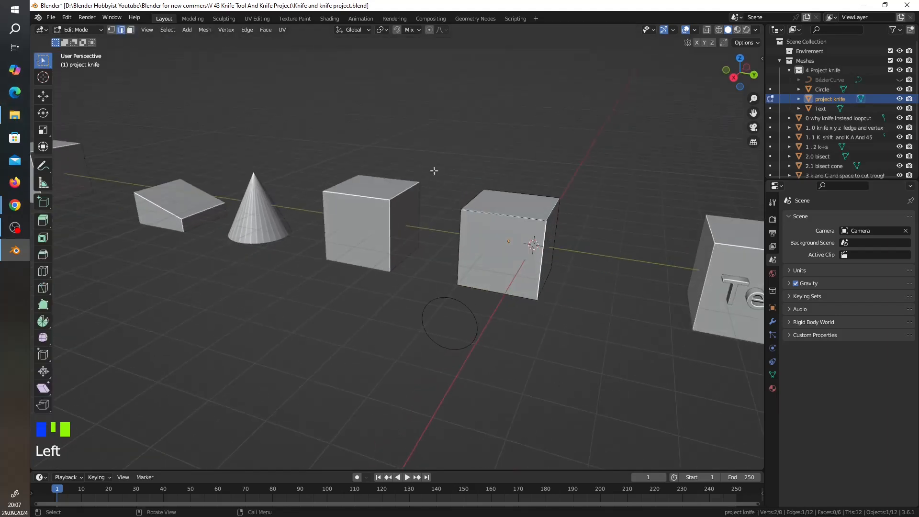
{"action": "left_click", "coordinate": [486, 238]}
{"action": "left_click", "coordinate": [534, 211]}
{"action": "left_click", "coordinate": [130, 30]}
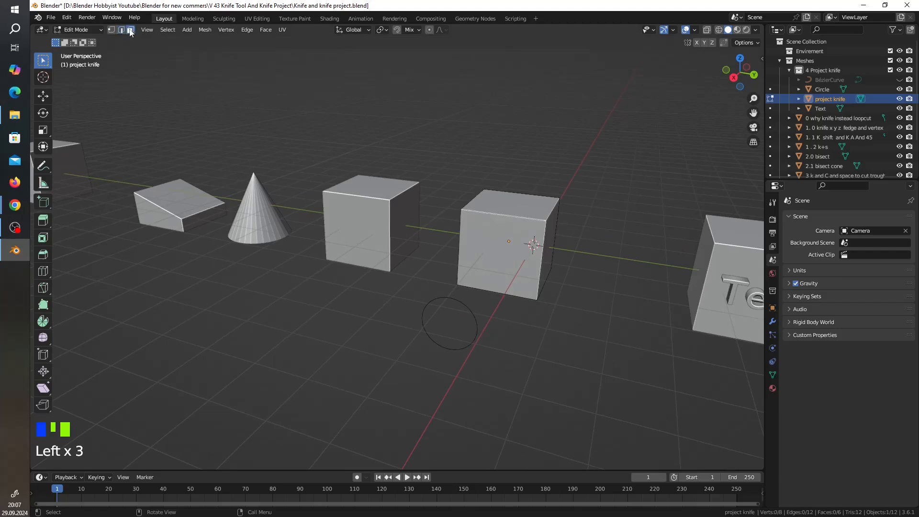
{"action": "left_click", "coordinate": [521, 228]}
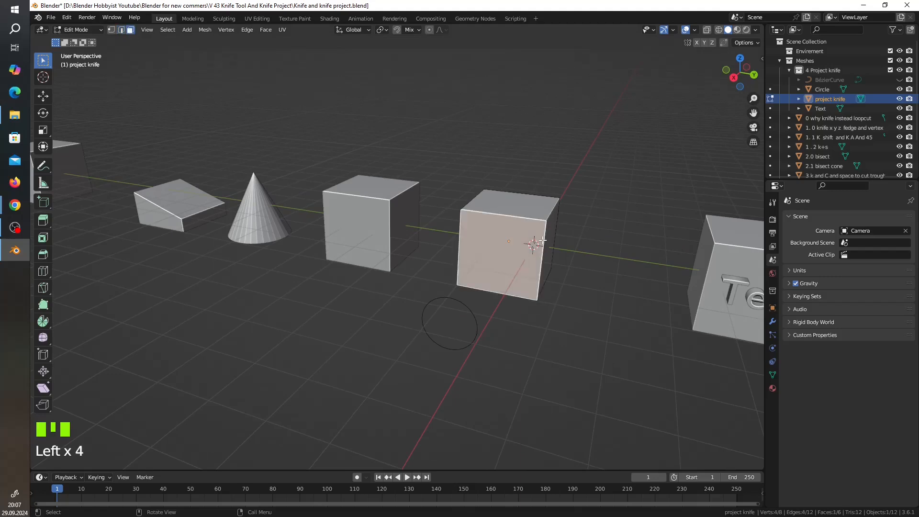
{"action": "key", "text": "a"}
{"action": "middle_click_drag", "start_coordinate": [579, 248], "coordinate": [601, 244]}
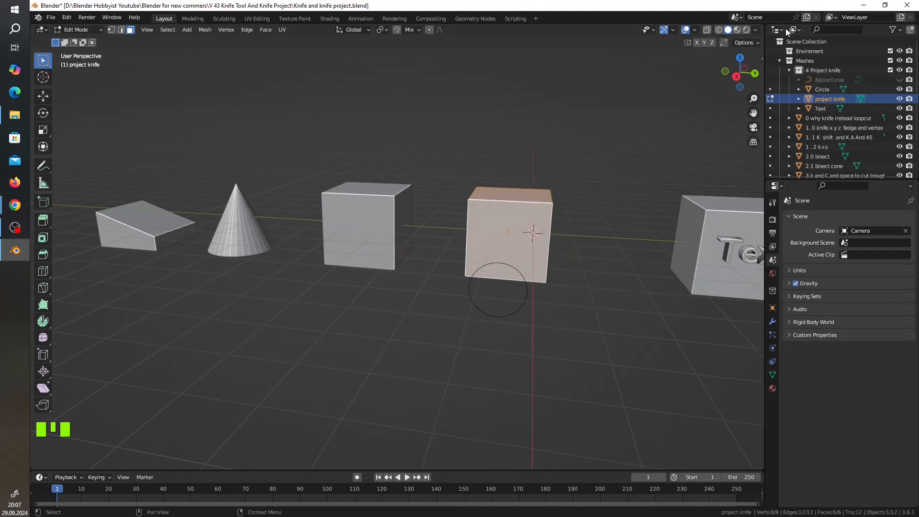
Add the Circle to the selection, try a Knife Project onto the cube from the perspective view, and undo the projection.
{"action": "left_click", "coordinate": [825, 89], "text": "ctrl"}
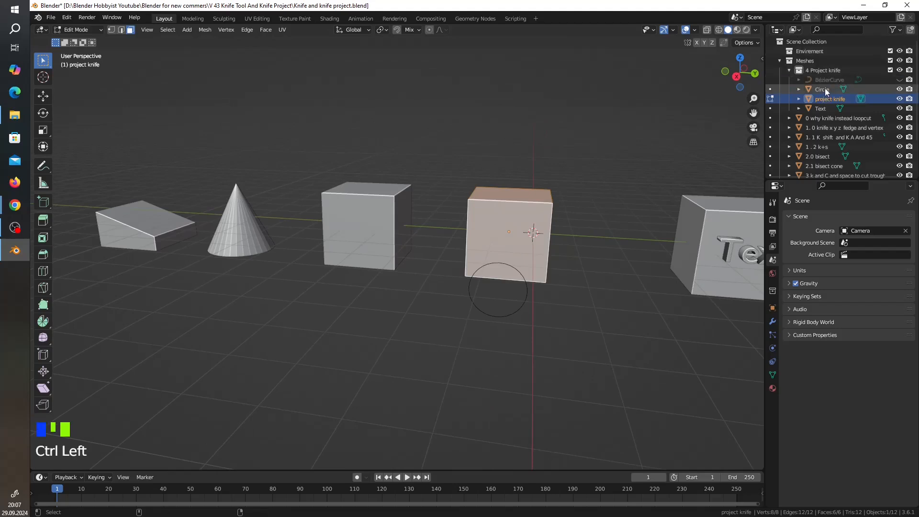
{"action": "left_click", "coordinate": [208, 31]}
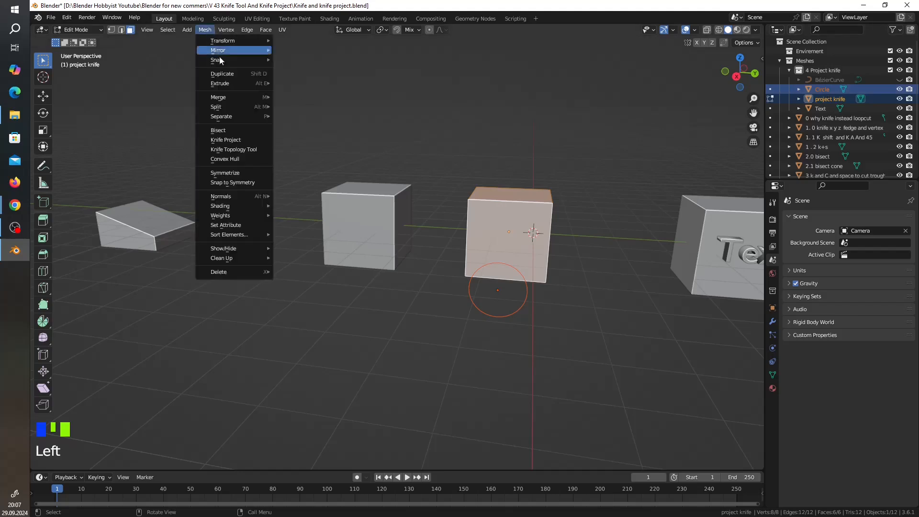
{"action": "left_click", "coordinate": [240, 141]}
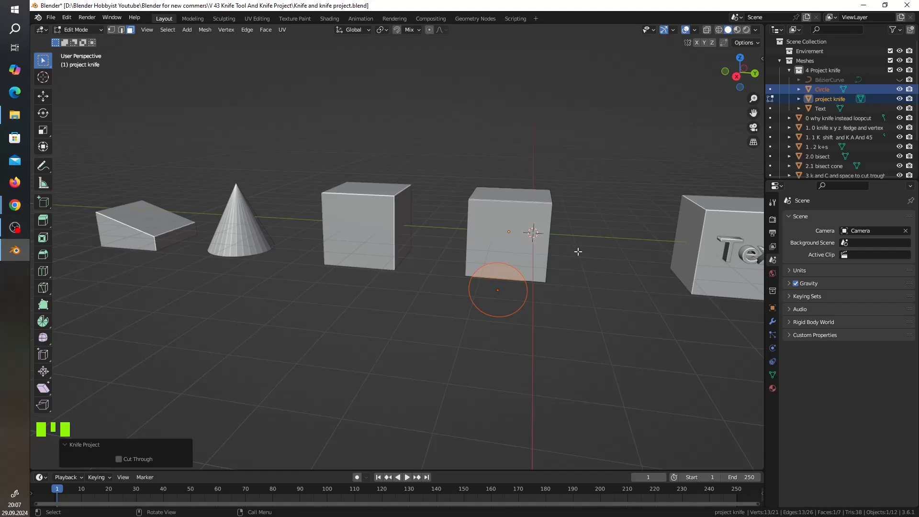
{"action": "middle_click_drag", "start_coordinate": [649, 263], "coordinate": [603, 263]}
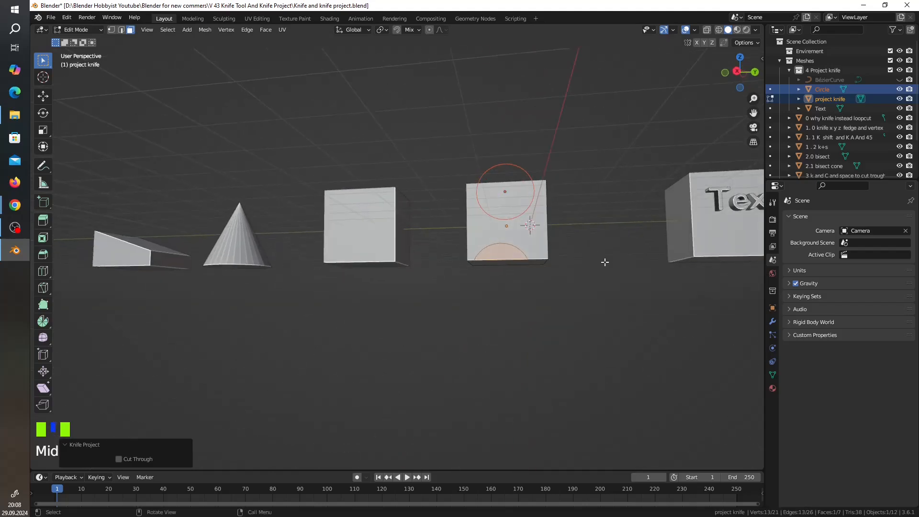
{"action": "scroll", "coordinate": [644, 258], "scroll_direction": "up", "scroll_amount": 5}
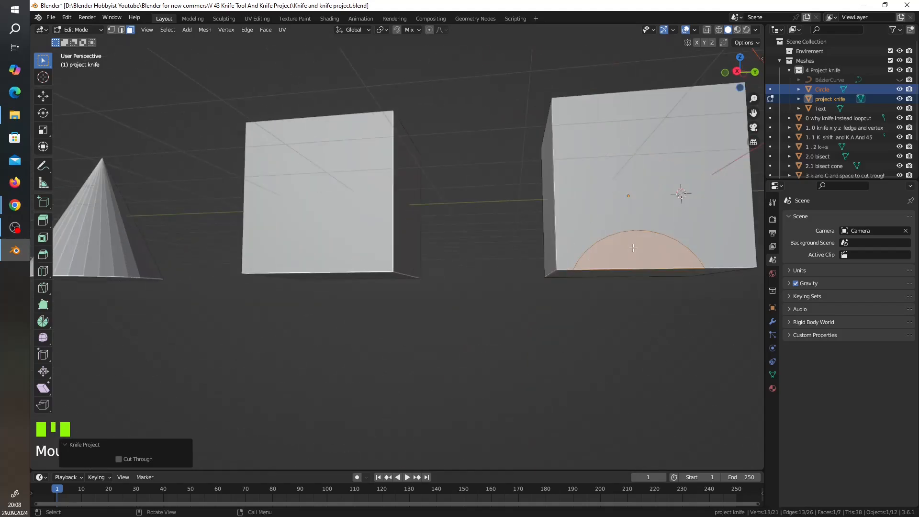
{"action": "key", "text": "ctrl+z"}
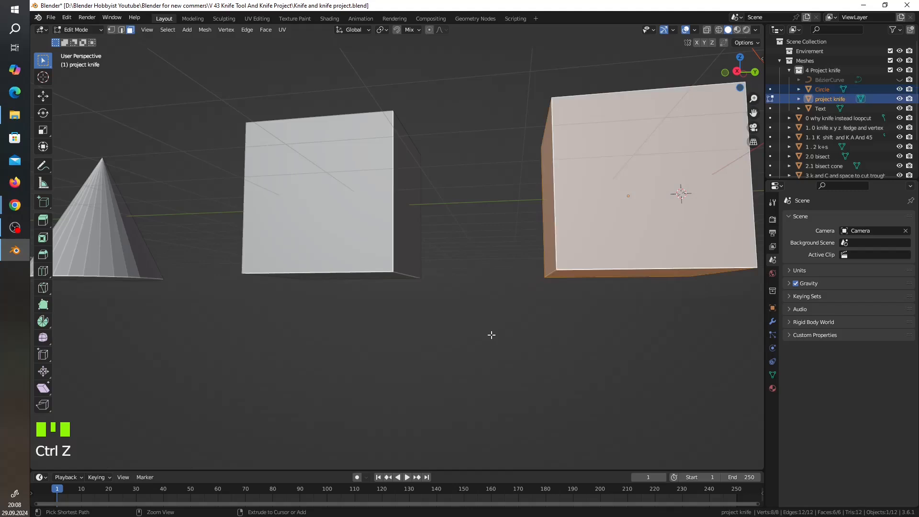
In right orthographic view, knife-project the Circle onto the cube, inspect the cut from an angle, and undo the projection.
{"action": "left_click", "coordinate": [737, 72]}
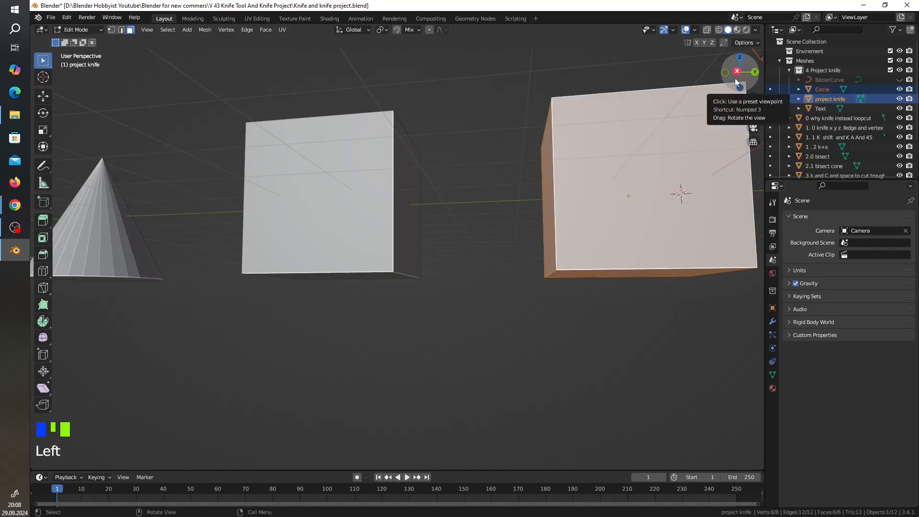
{"action": "middle_click_drag", "start_coordinate": [611, 264], "coordinate": [621, 260], "text": "shift"}
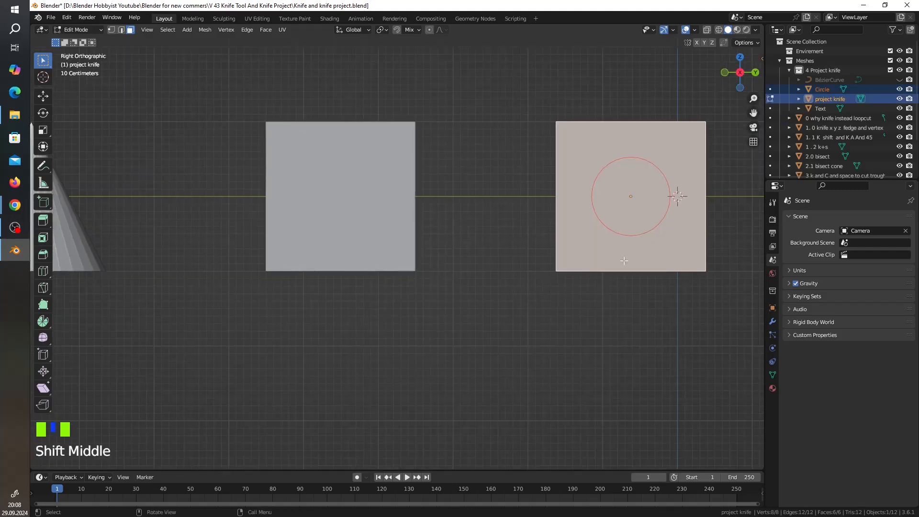
{"action": "left_click", "coordinate": [205, 30]}
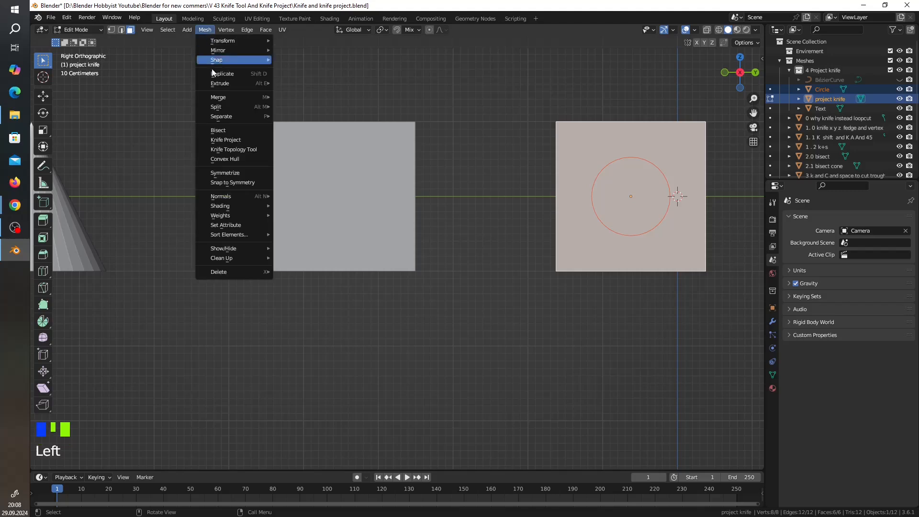
{"action": "left_click", "coordinate": [223, 141]}
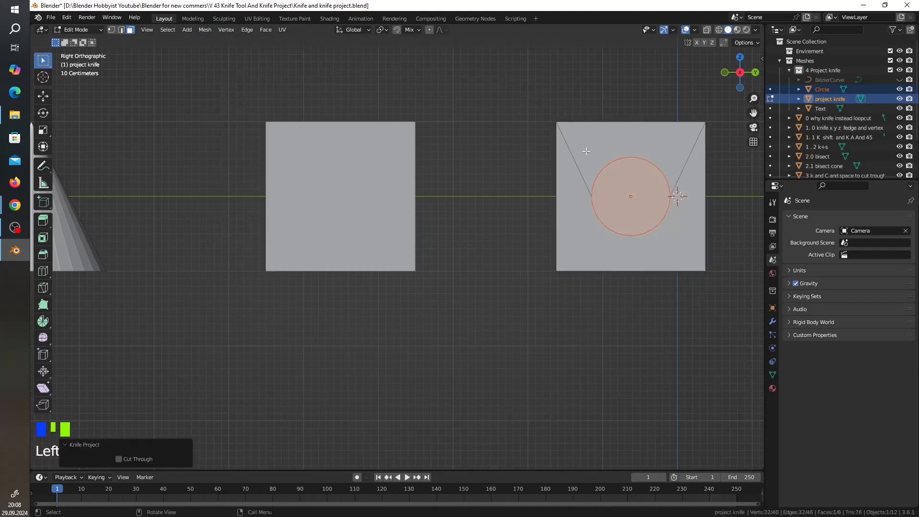
{"action": "scroll", "coordinate": [592, 149], "scroll_direction": "down", "scroll_amount": 2}
{"action": "middle_click_drag", "start_coordinate": [570, 175], "coordinate": [572, 212]}
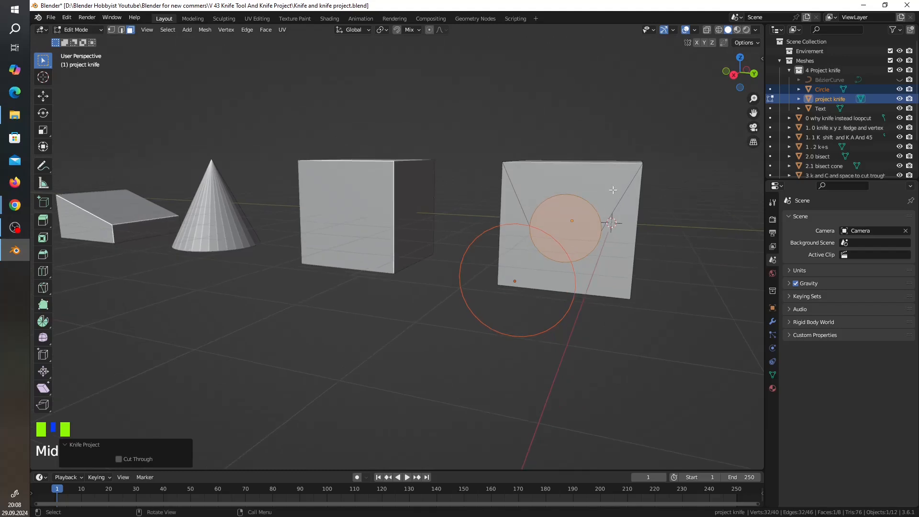
{"action": "key", "text": "ctrl+z"}
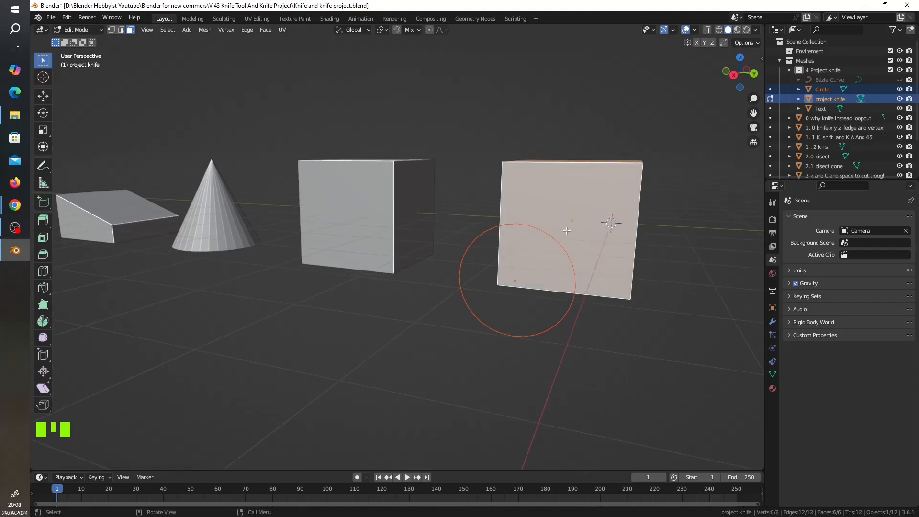
Knife-project the Circle onto the cube from the angled perspective view, then toggle out of and back into Edit Mode.
{"action": "left_click", "coordinate": [208, 30]}
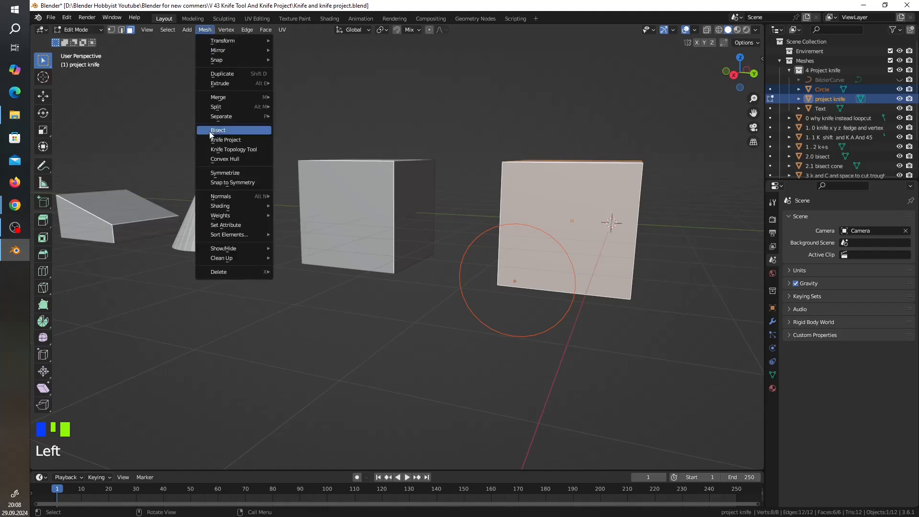
{"action": "left_click", "coordinate": [225, 140]}
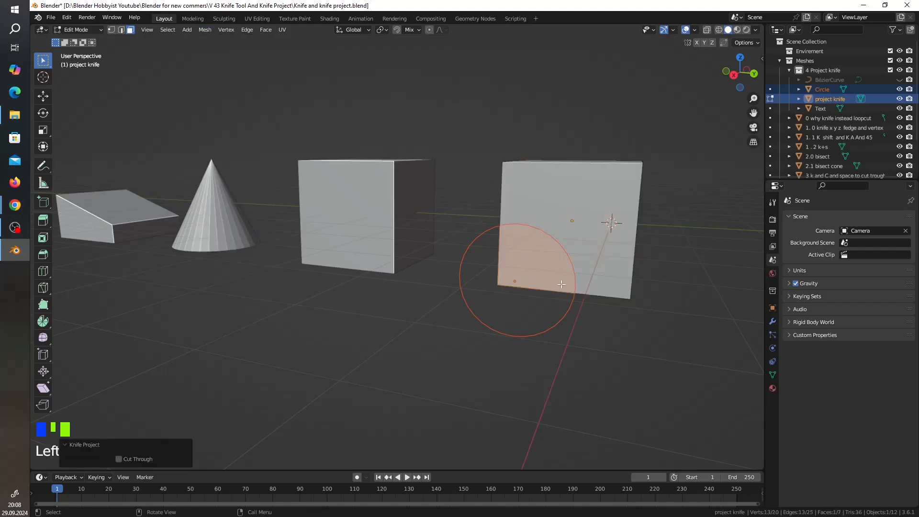
{"action": "middle_click_drag", "start_coordinate": [560, 285], "coordinate": [539, 286]}
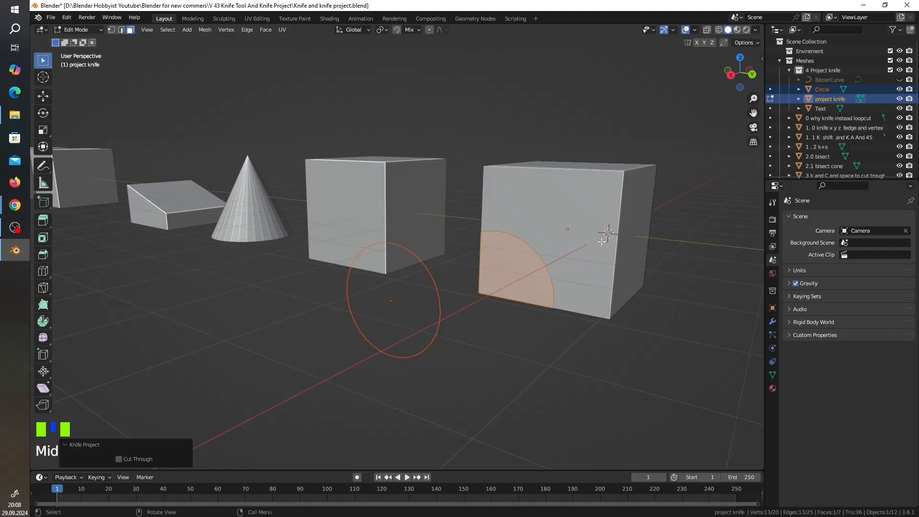
{"action": "key", "text": "Tab"}
{"action": "key", "text": "Tab"}
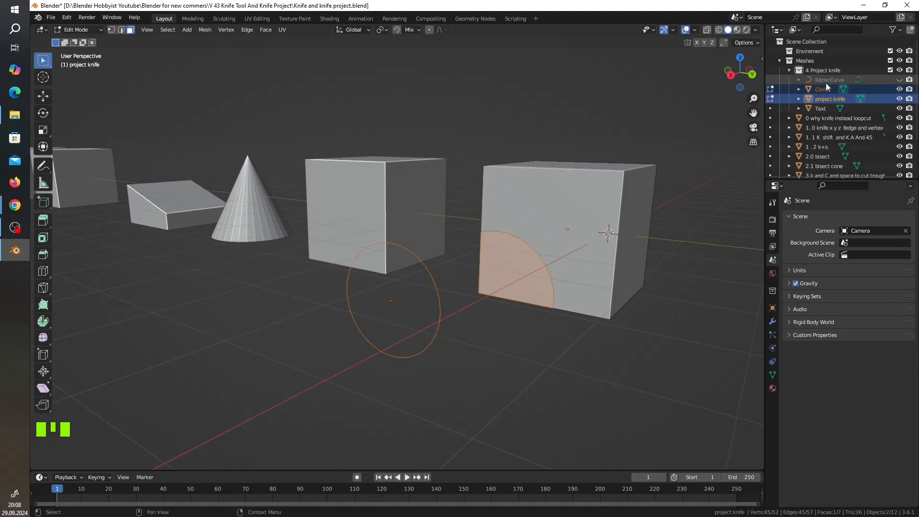
Unhide the BézierCurve and select it together with the "project knife" cube.
{"action": "left_click", "coordinate": [899, 79]}
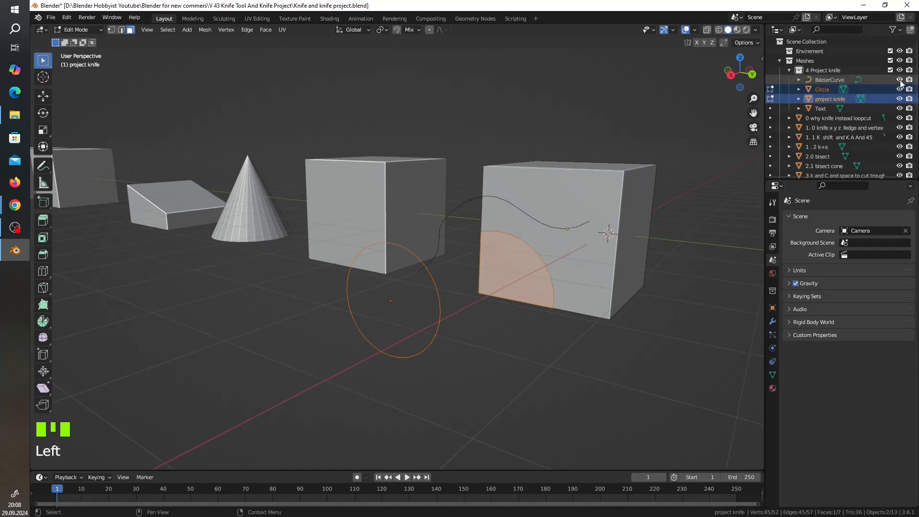
{"action": "left_click", "coordinate": [823, 108]}
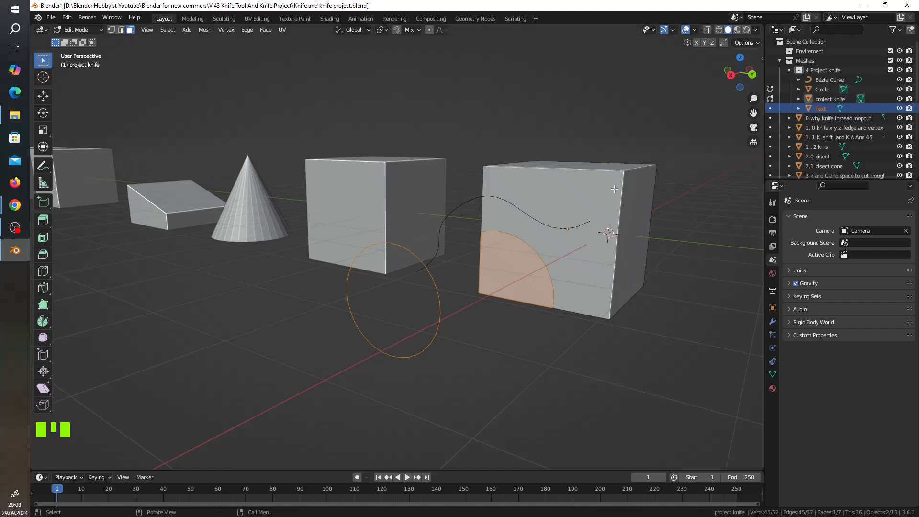
{"action": "key", "text": "a"}
{"action": "scroll", "coordinate": [868, 138], "scroll_direction": "down", "scroll_amount": 7}
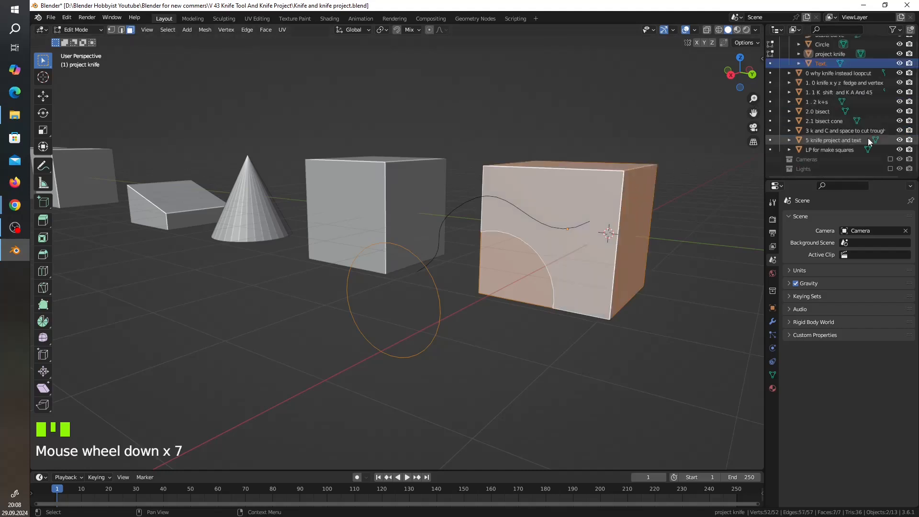
{"action": "scroll", "coordinate": [868, 138], "scroll_direction": "up", "scroll_amount": 4}
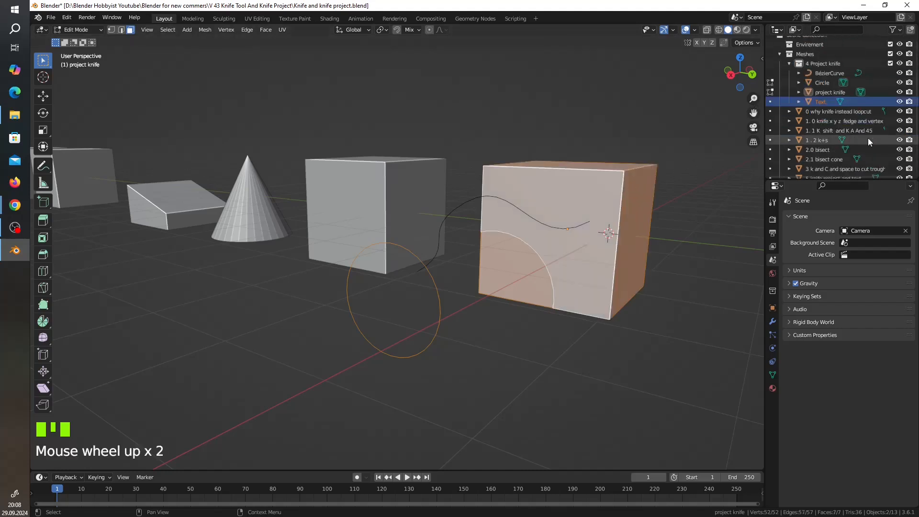
{"action": "left_click", "coordinate": [831, 98]}
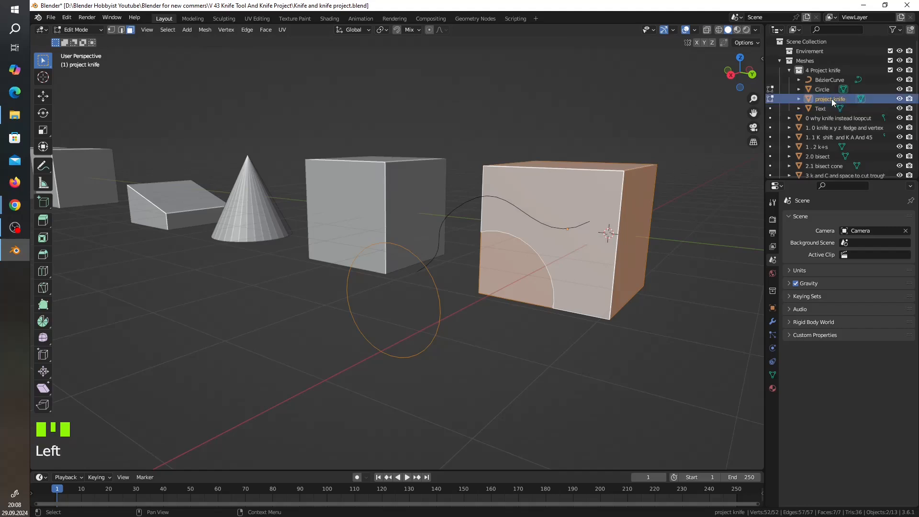
{"action": "left_click", "coordinate": [833, 81], "text": "ctrl"}
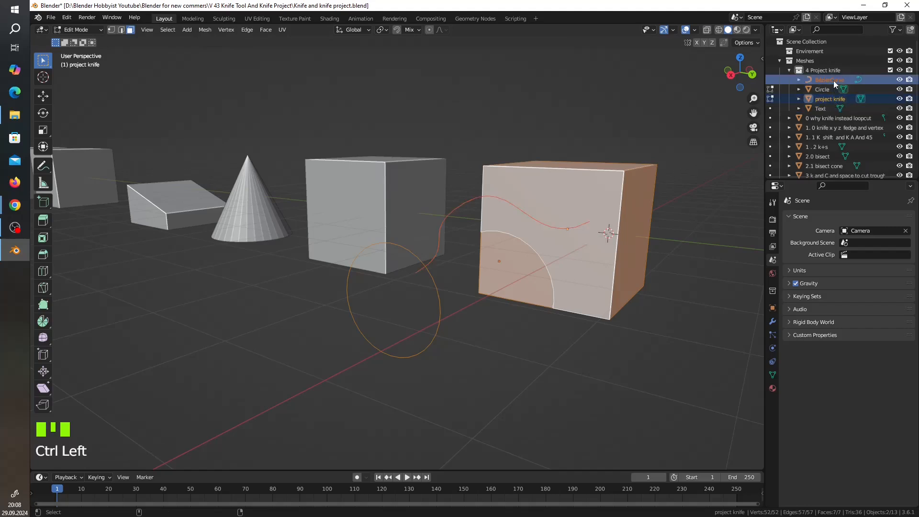
Change the selection to the cube's side face and knife-project the BézierCurve onto the cube in right orthographic view.
{"action": "left_click", "coordinate": [436, 288]}
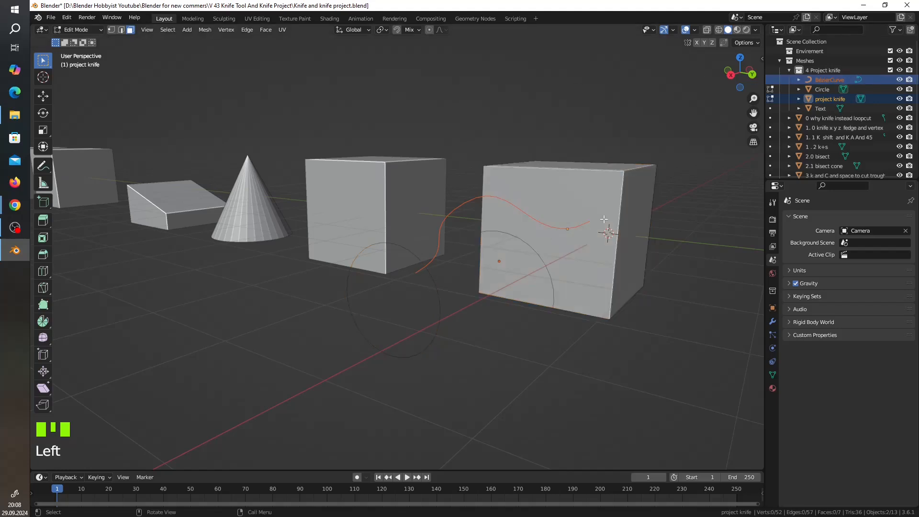
{"action": "left_click", "coordinate": [608, 245]}
{"action": "key", "text": "a"}
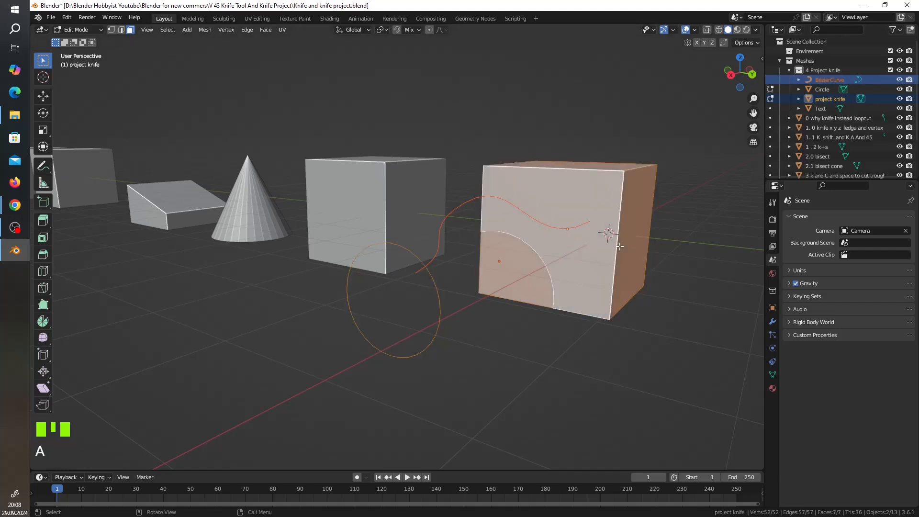
{"action": "left_click", "coordinate": [613, 308]}
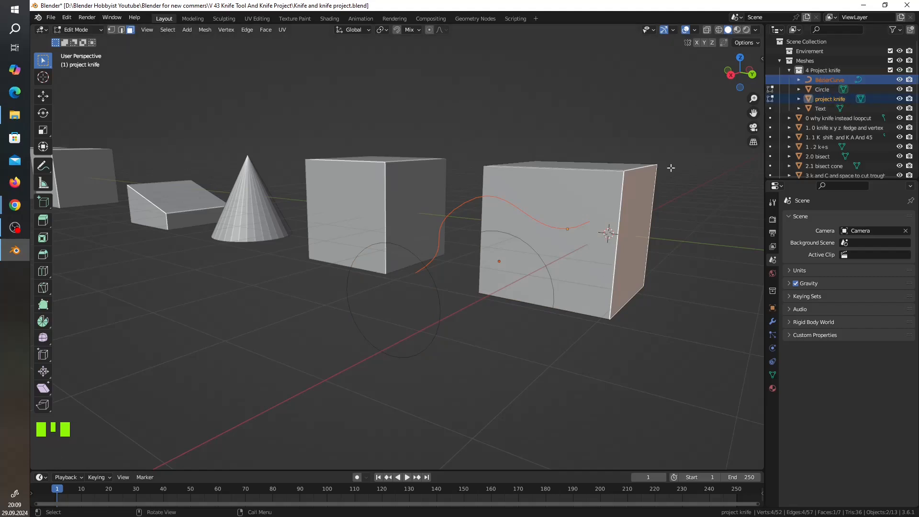
{"action": "middle_click_drag", "start_coordinate": [653, 214], "coordinate": [665, 217]}
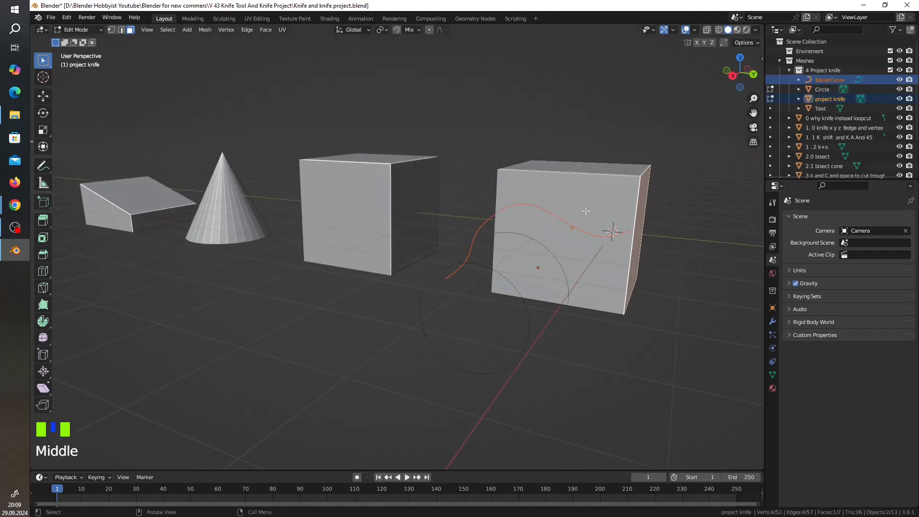
{"action": "left_click", "coordinate": [201, 30]}
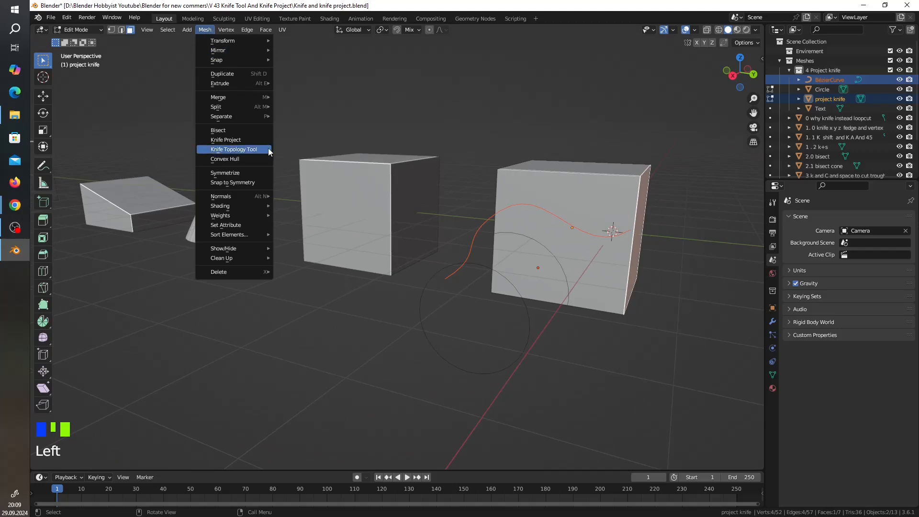
{"action": "left_click", "coordinate": [733, 76]}
{"action": "scroll", "coordinate": [613, 136], "scroll_direction": "up", "scroll_amount": 2}
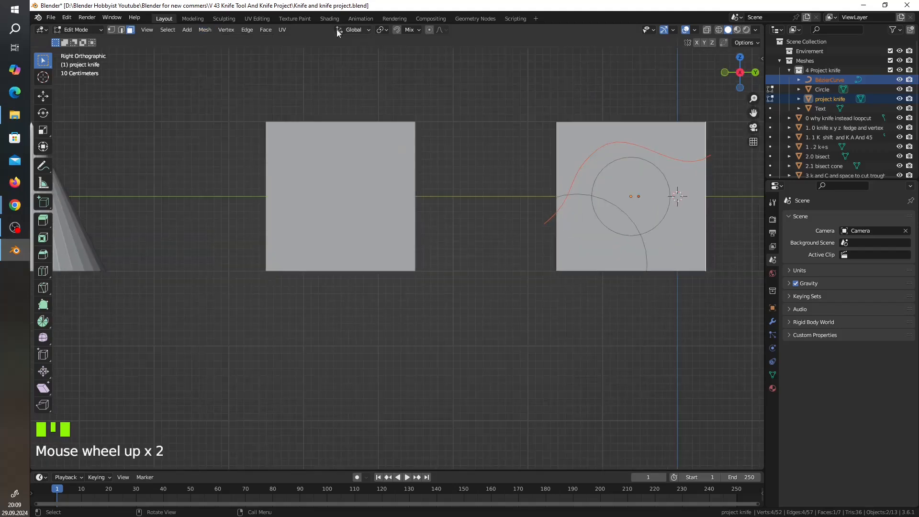
{"action": "left_click", "coordinate": [203, 30]}
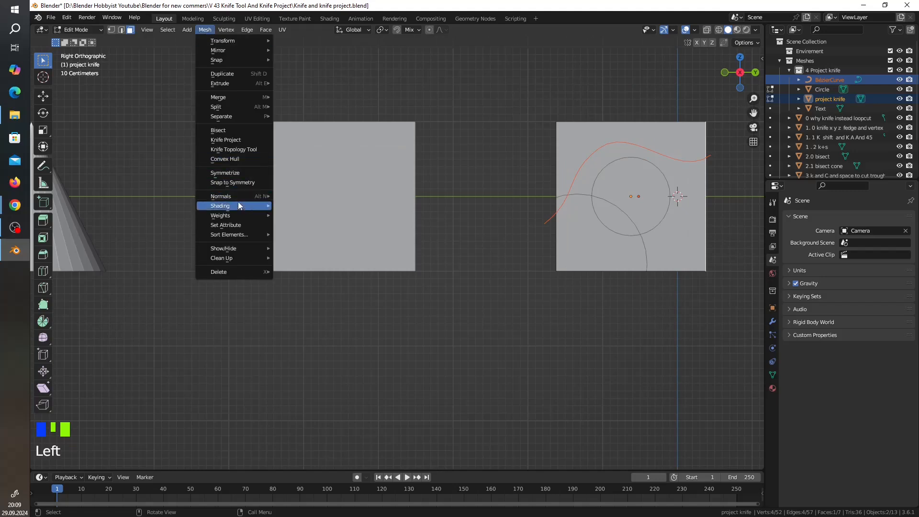
{"action": "left_click", "coordinate": [235, 139]}
{"action": "middle_click_drag", "start_coordinate": [591, 151], "coordinate": [587, 238]}
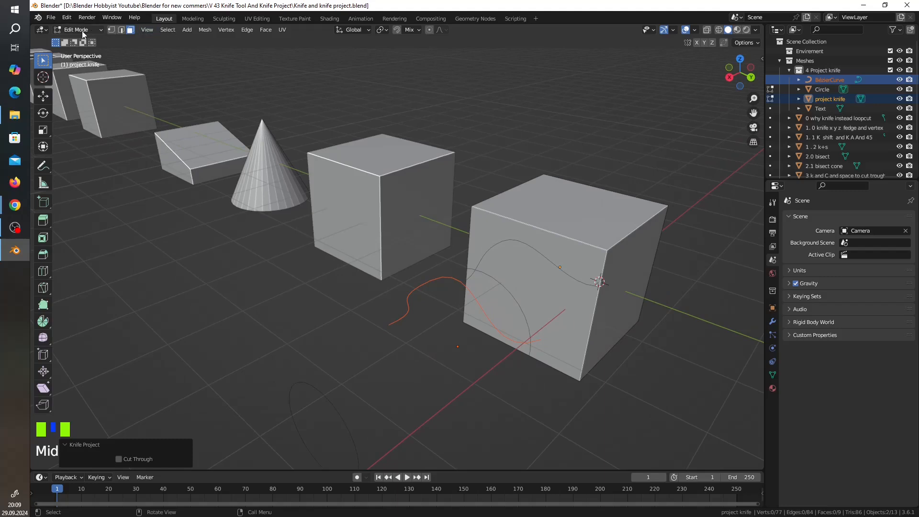
Select the cube's front faces separated by the wavy cut and the arc one after another to check the division.
{"action": "left_click", "coordinate": [537, 241]}
{"action": "left_click", "coordinate": [551, 294]}
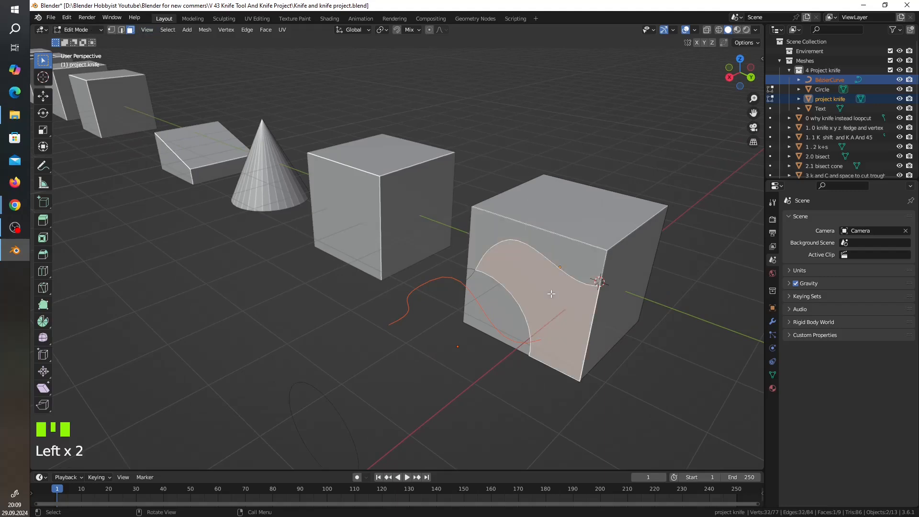
{"action": "left_click", "coordinate": [520, 315]}
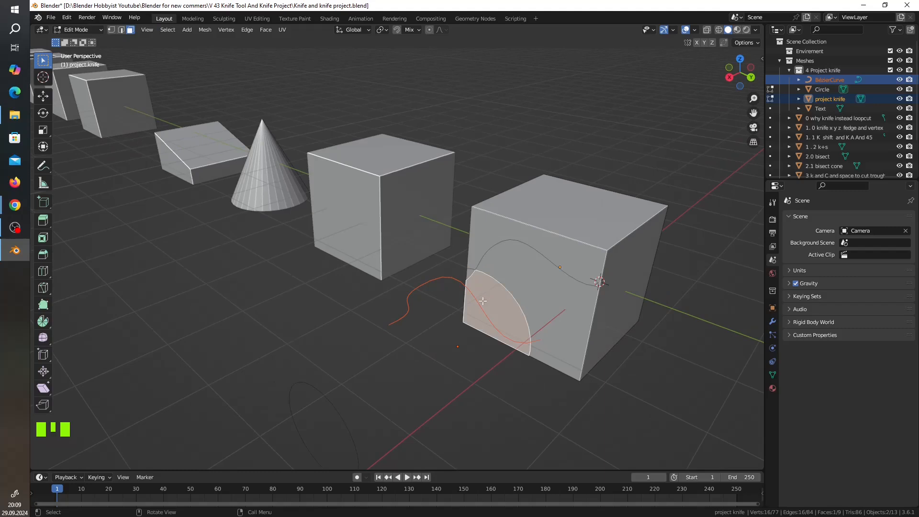
Select the "5 knife project and text" cube and view it from the front with the Text object.
{"action": "scroll", "coordinate": [482, 301], "scroll_direction": "down", "scroll_amount": 3}
{"action": "middle_click_drag", "start_coordinate": [601, 318], "coordinate": [455, 247], "text": "shift"}
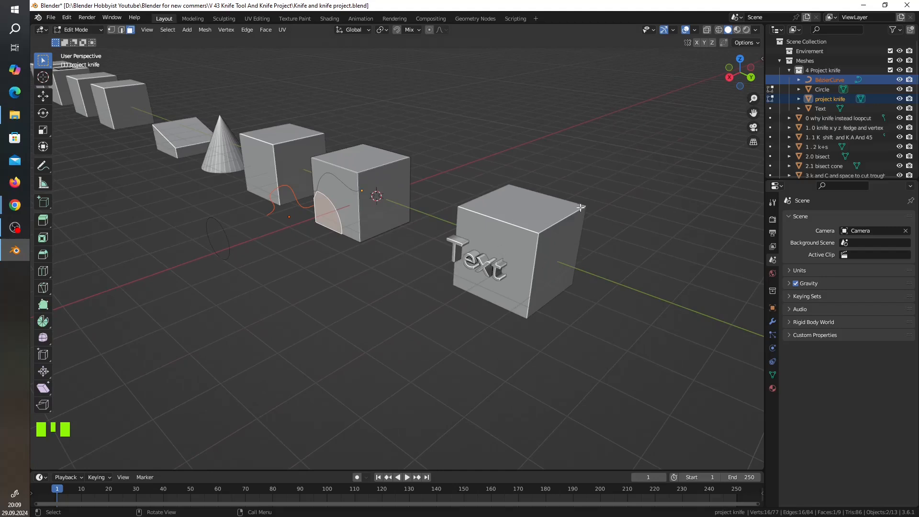
{"action": "scroll", "coordinate": [582, 208], "scroll_direction": "down", "scroll_amount": 1}
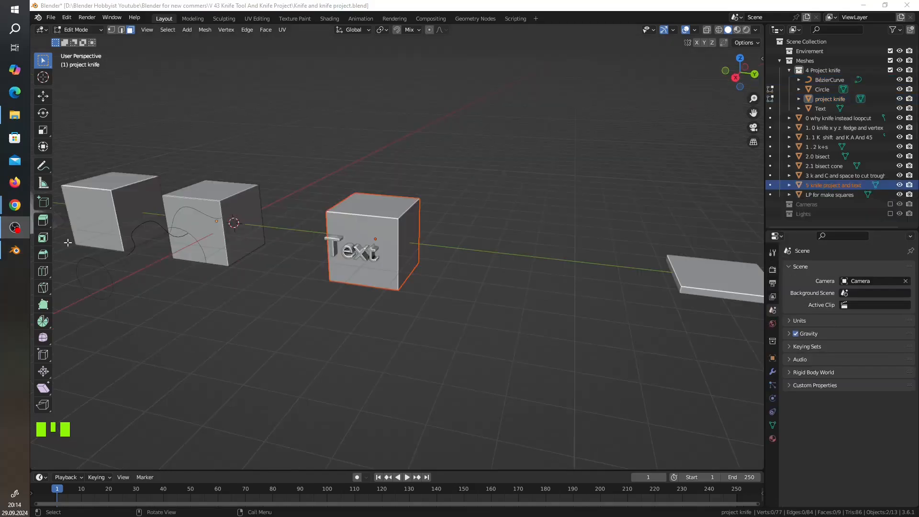
{"action": "middle_click_drag", "start_coordinate": [436, 249], "coordinate": [472, 235]}
{"action": "scroll", "coordinate": [428, 256], "scroll_direction": "down", "scroll_amount": 2}
{"action": "scroll", "coordinate": [449, 234], "scroll_direction": "up", "scroll_amount": 3}
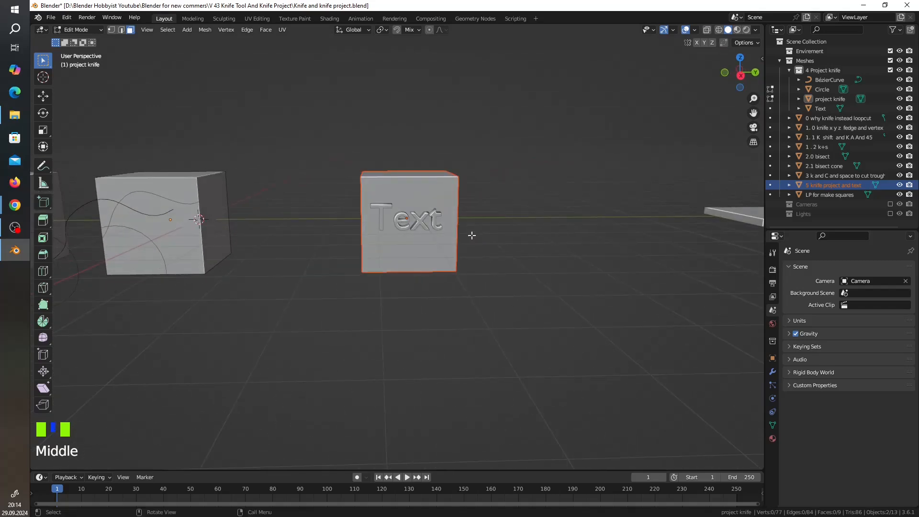